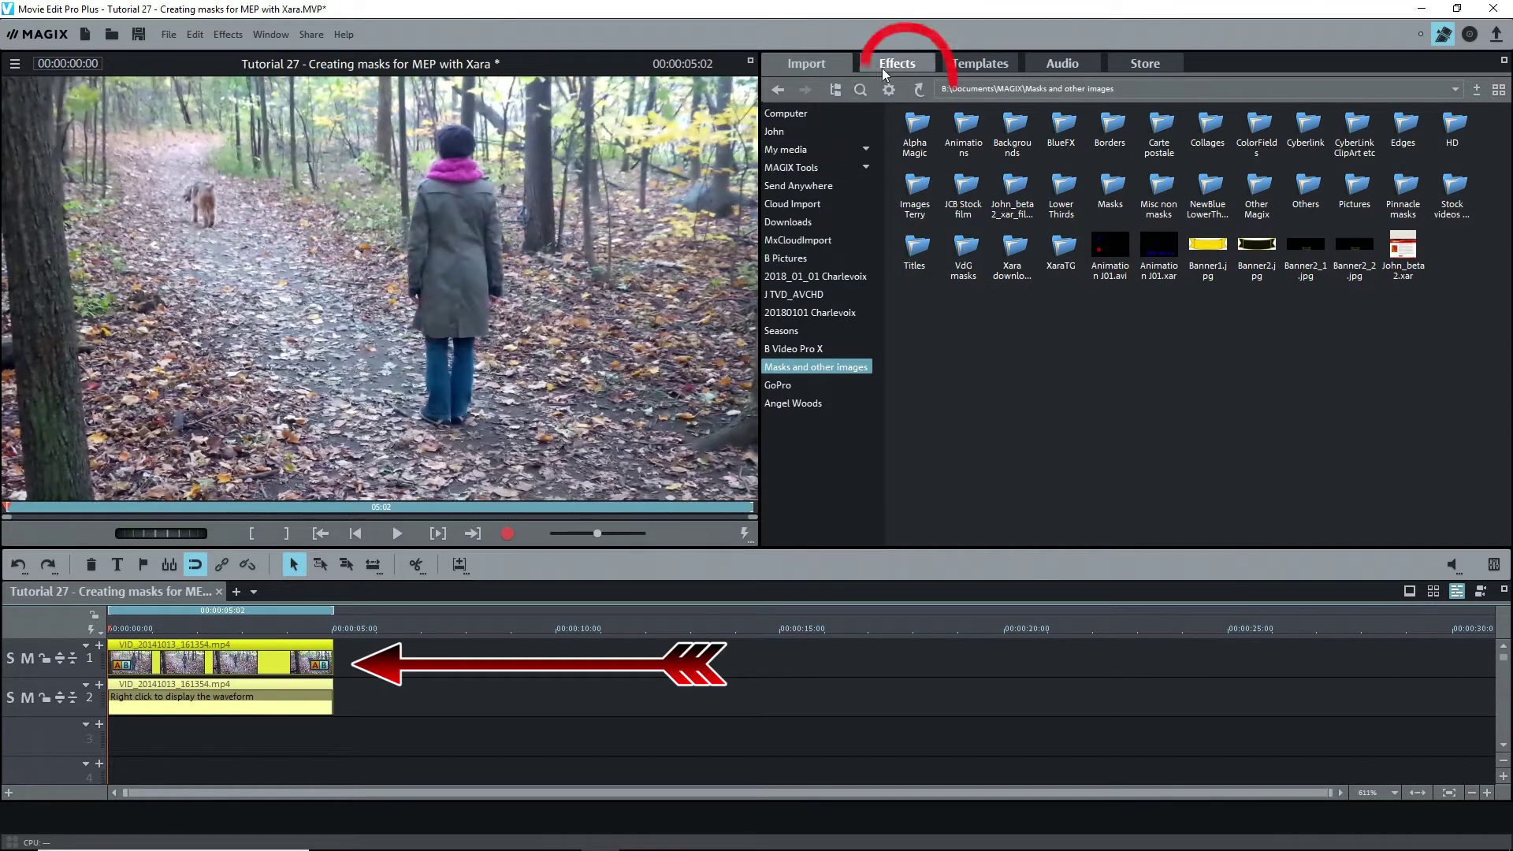
Step: Show the clip's Sharpness effect settings and choose Create effect mask from the effect options menu
{"action": "left_click", "coordinate": [888, 71]}
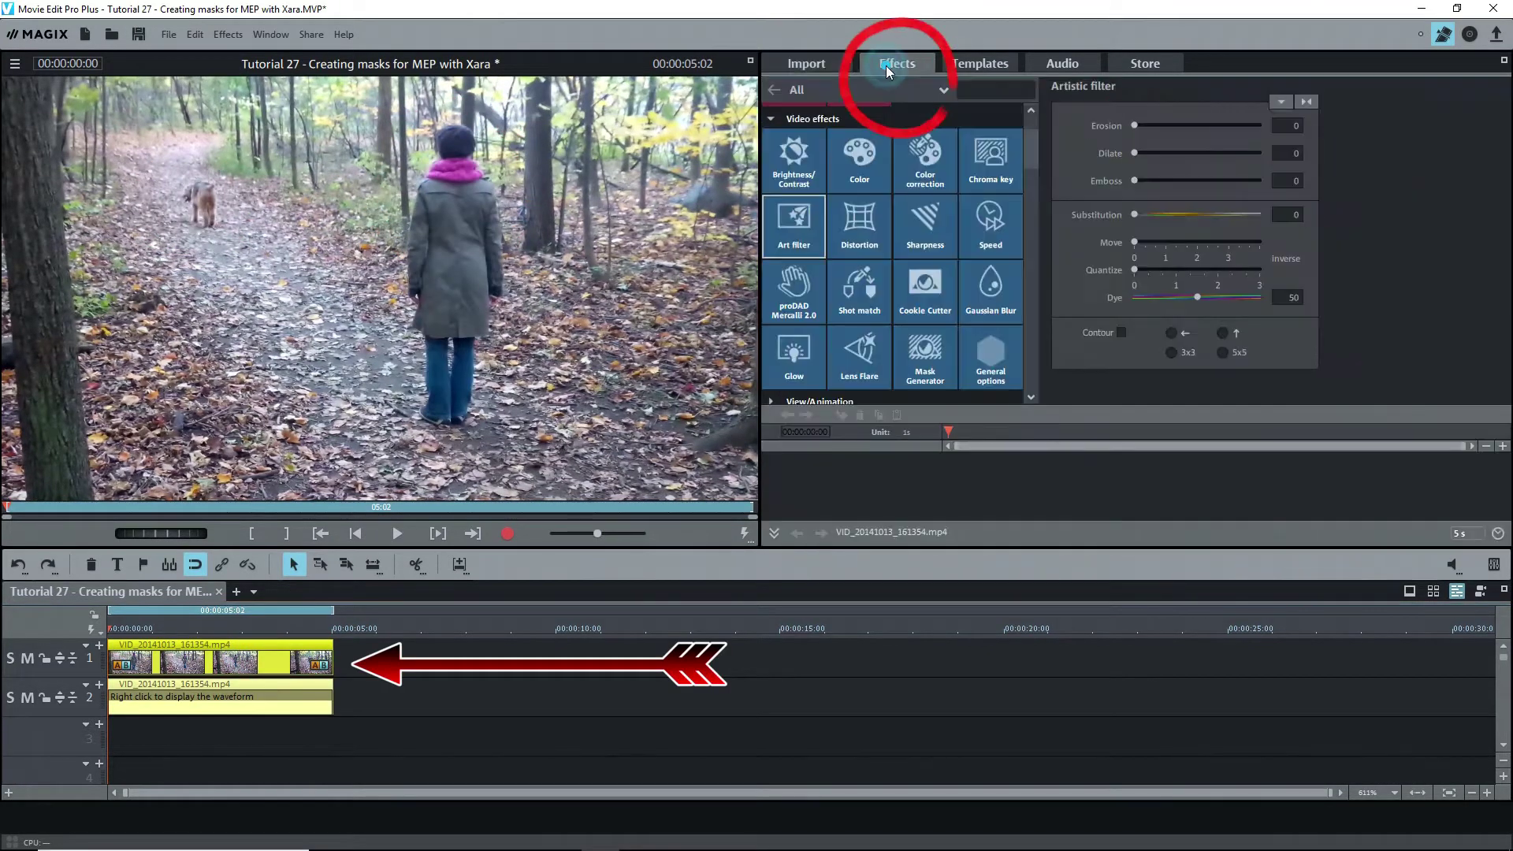
{"action": "left_click", "coordinate": [926, 223]}
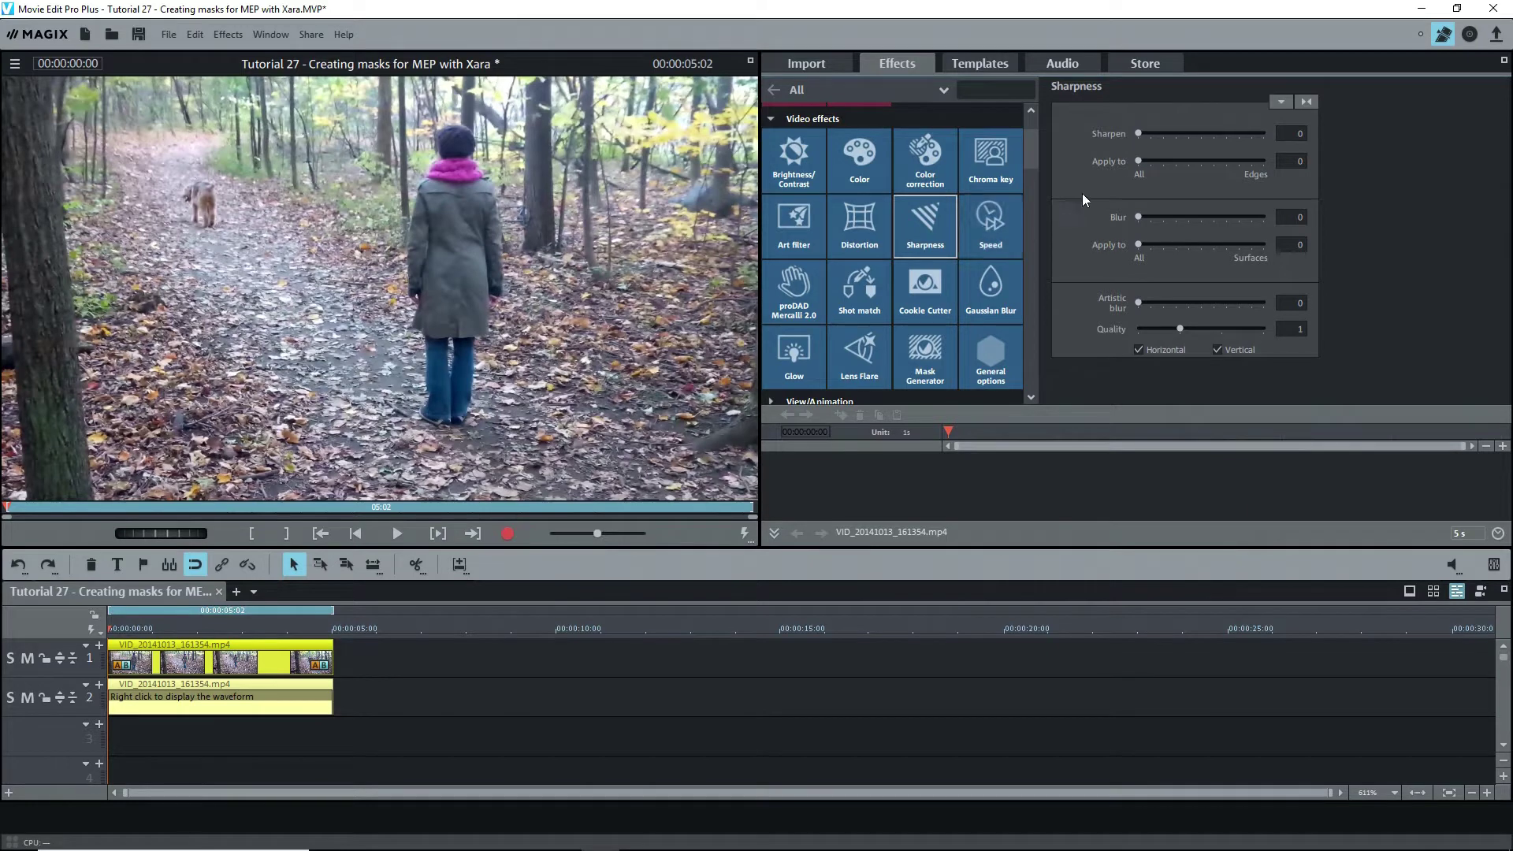
{"action": "left_click", "coordinate": [1281, 102]}
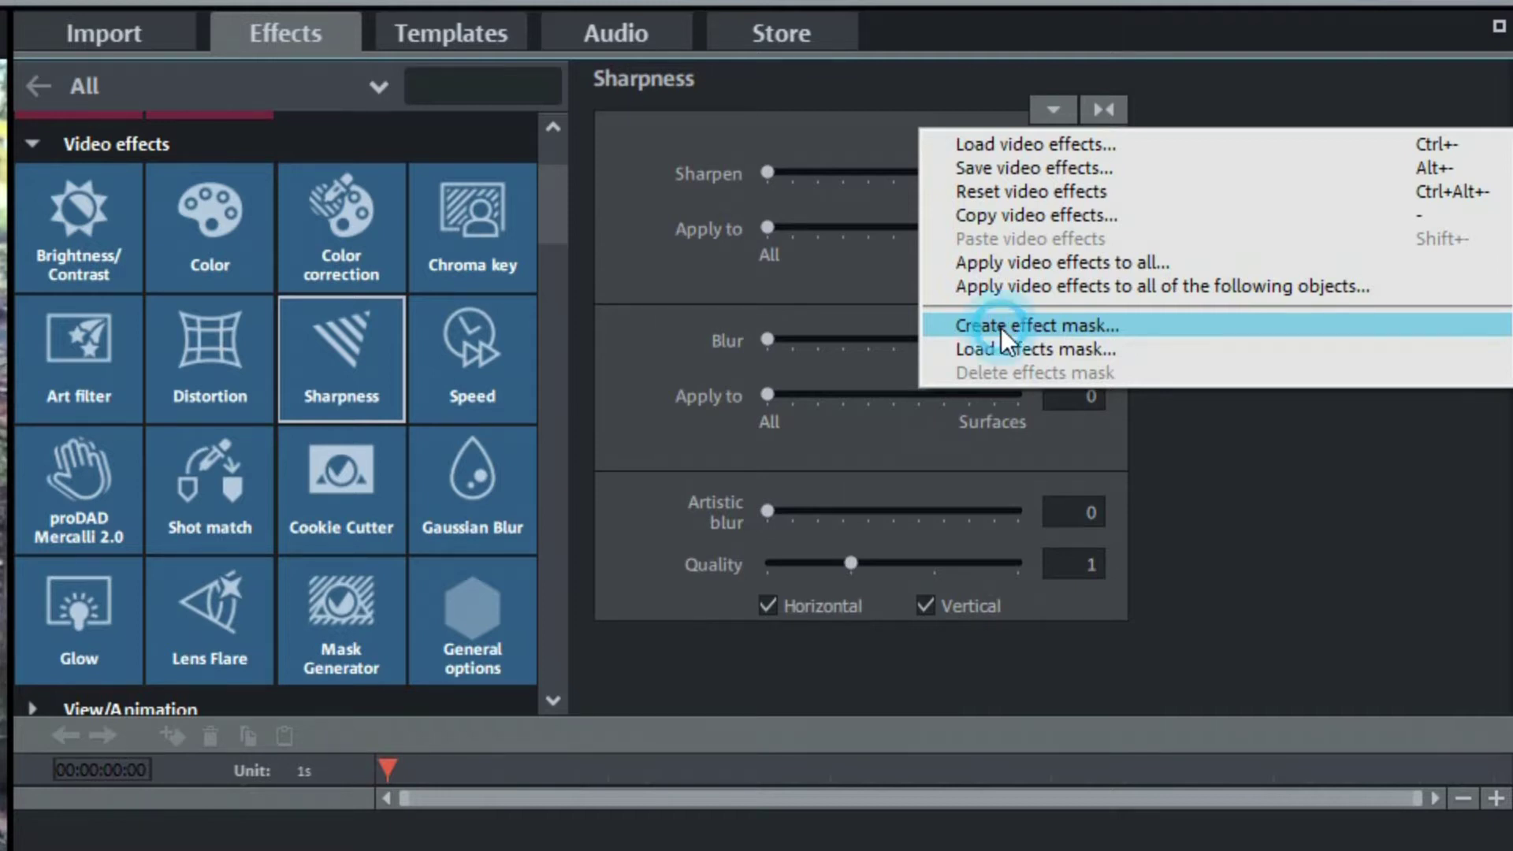
{"action": "left_click", "coordinate": [1001, 328]}
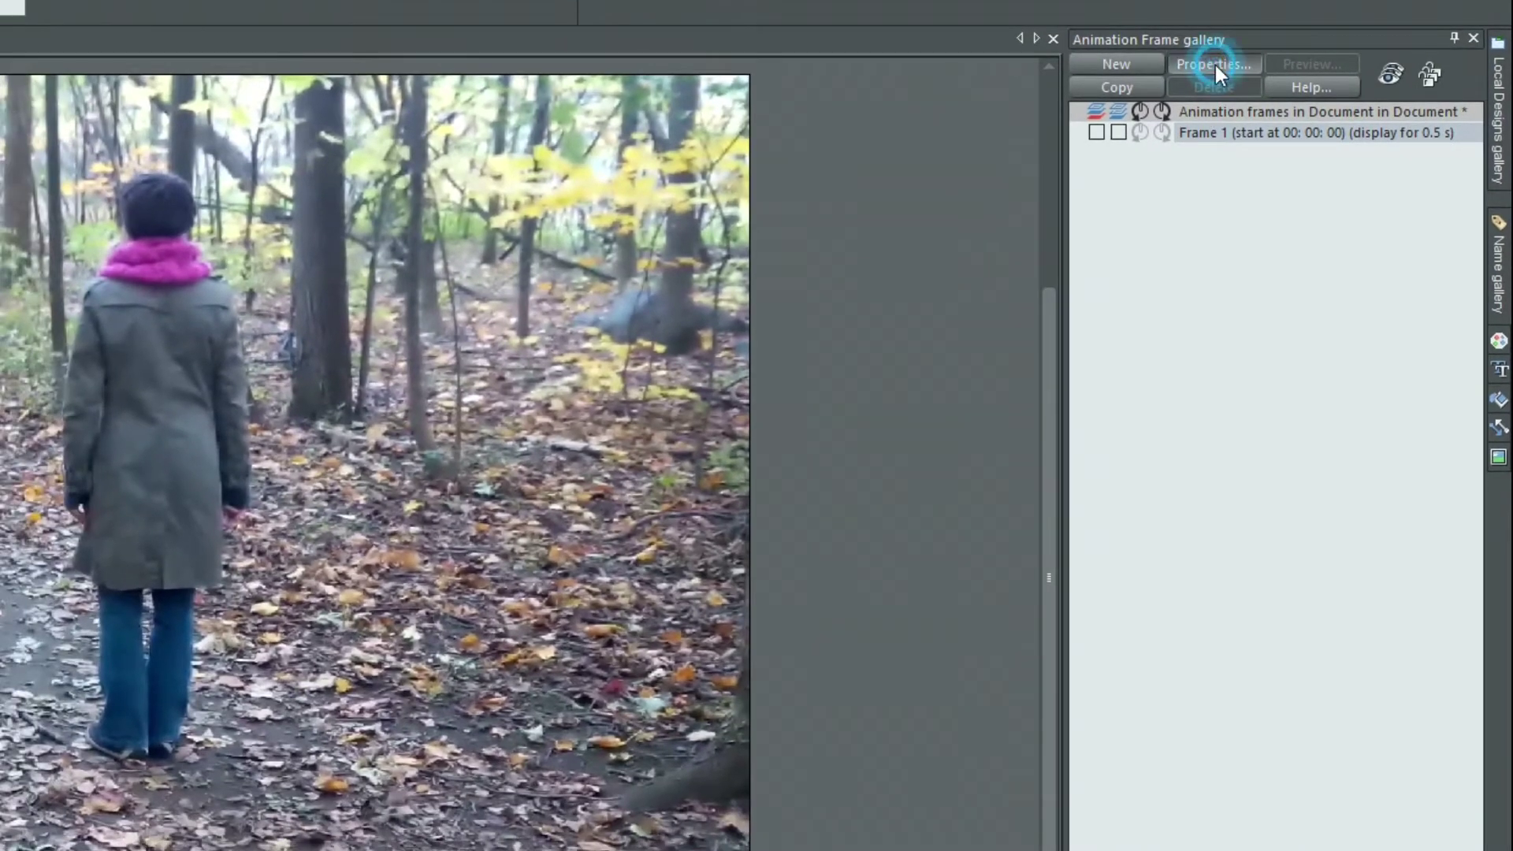
Step: Open the animation properties of Frame 1 in the Animation Frame gallery
{"action": "left_click", "coordinate": [1215, 65]}
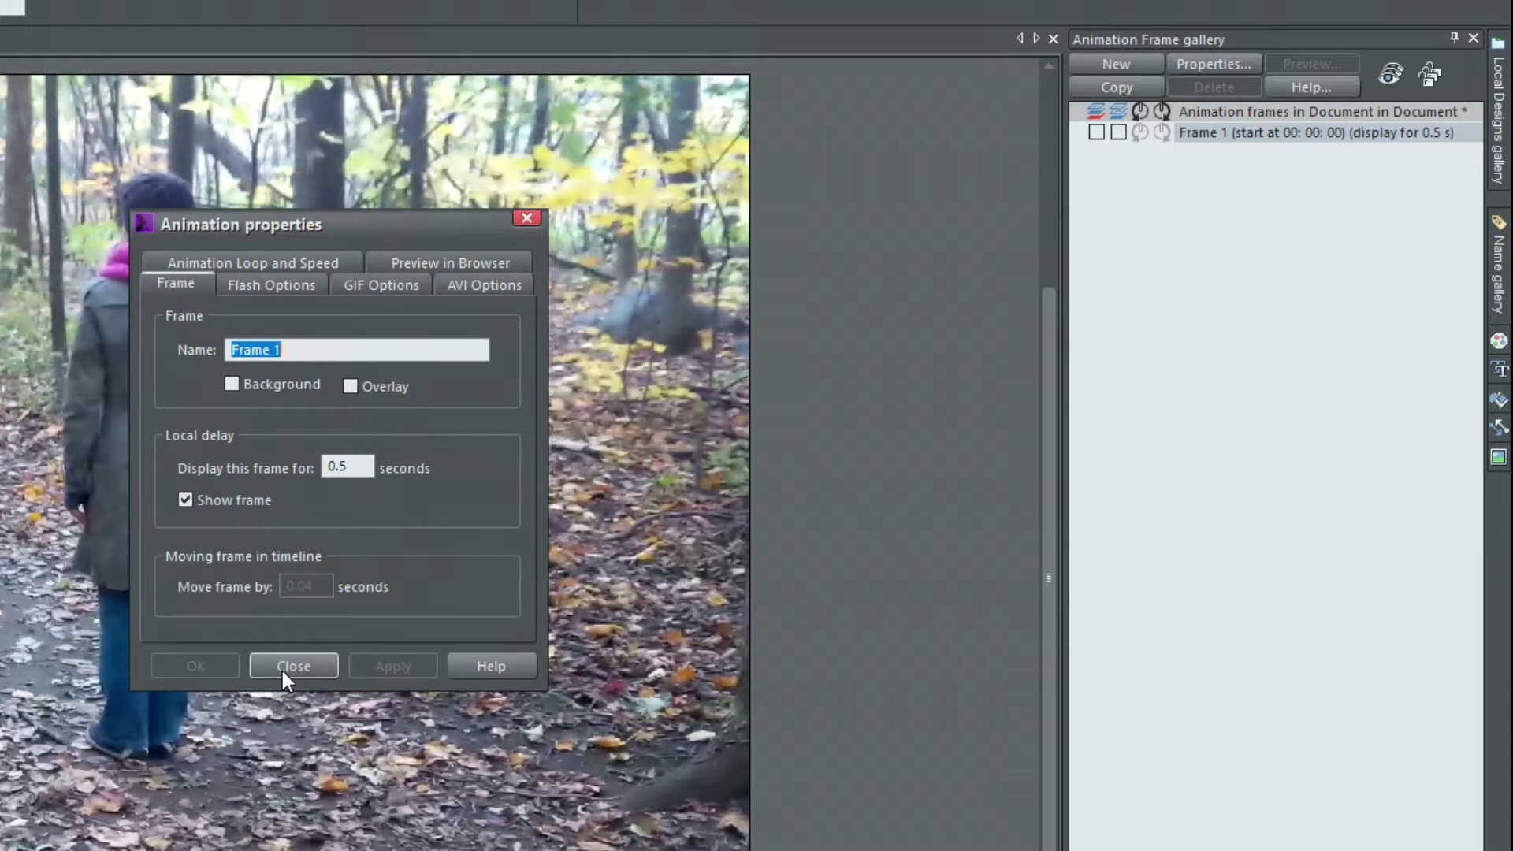
{"action": "left_click", "coordinate": [290, 666]}
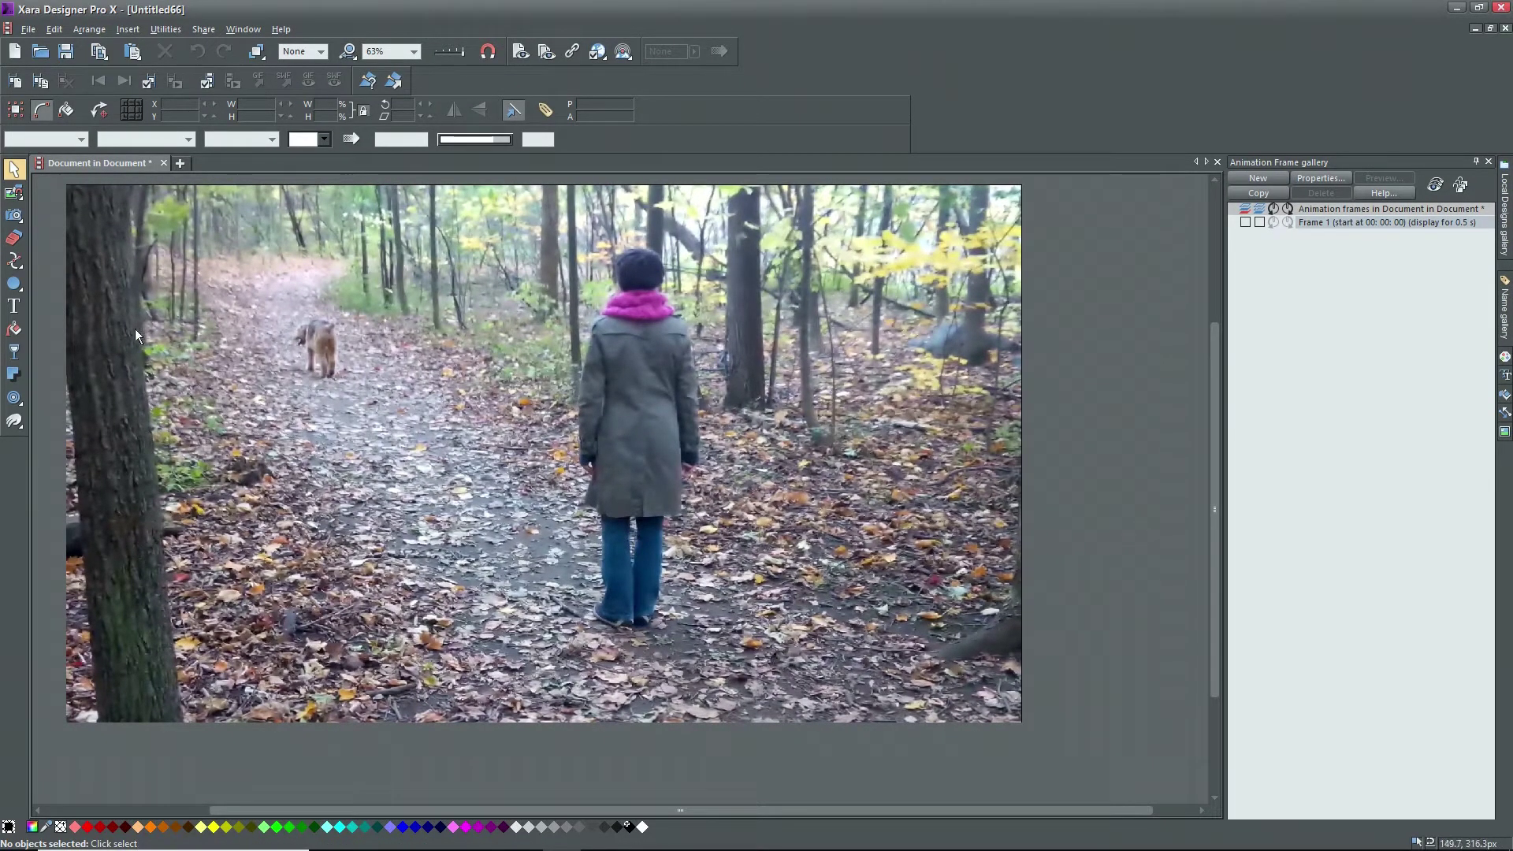
Step: Draw a circle with the Ellipse tool and position it over the dog
{"action": "mouse_move", "coordinate": [13, 266]}
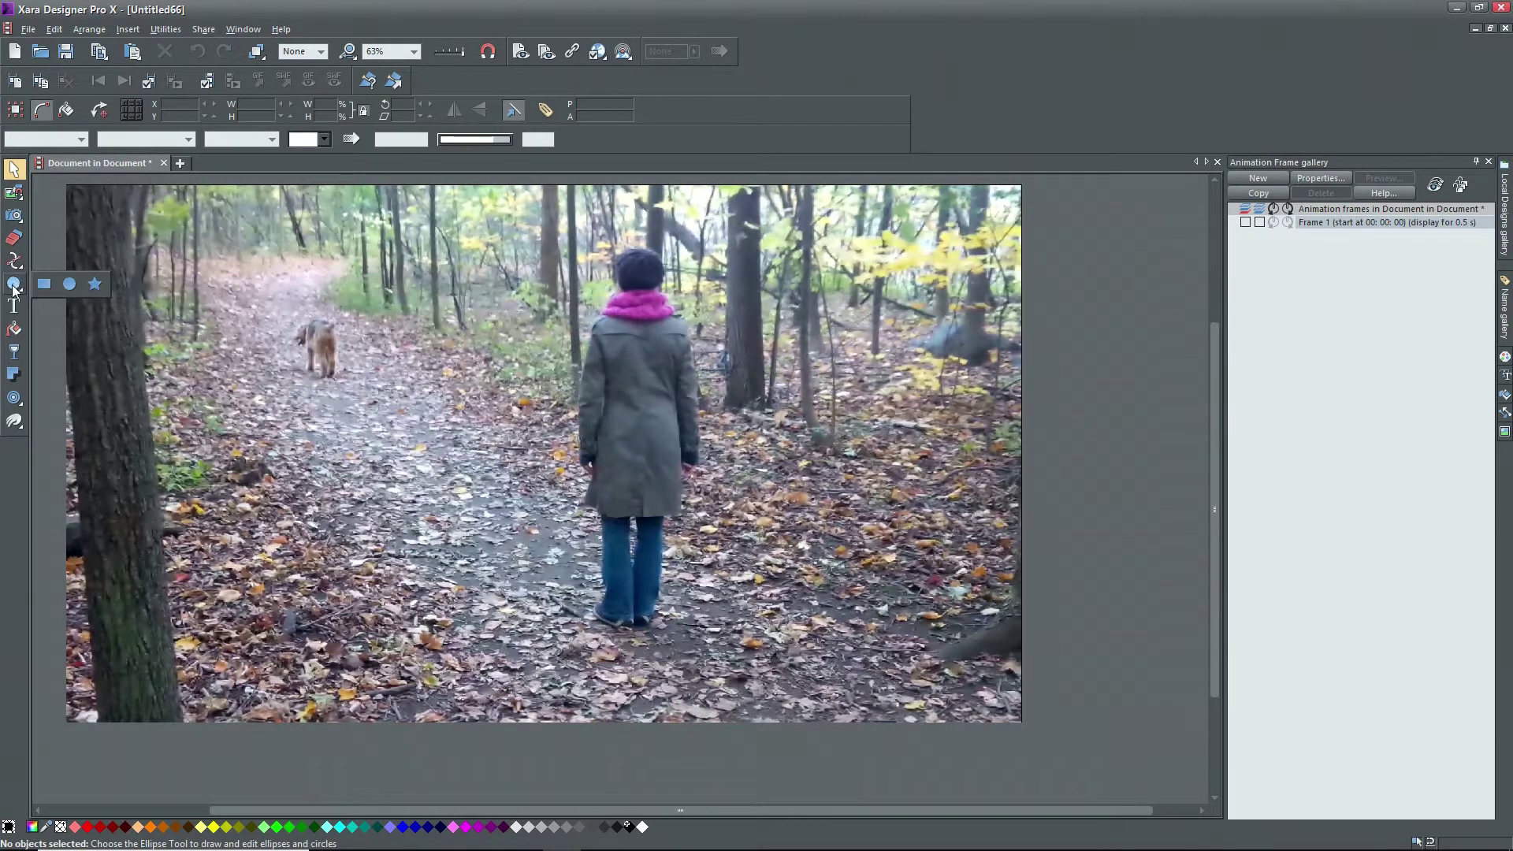
{"action": "left_click", "coordinate": [71, 284]}
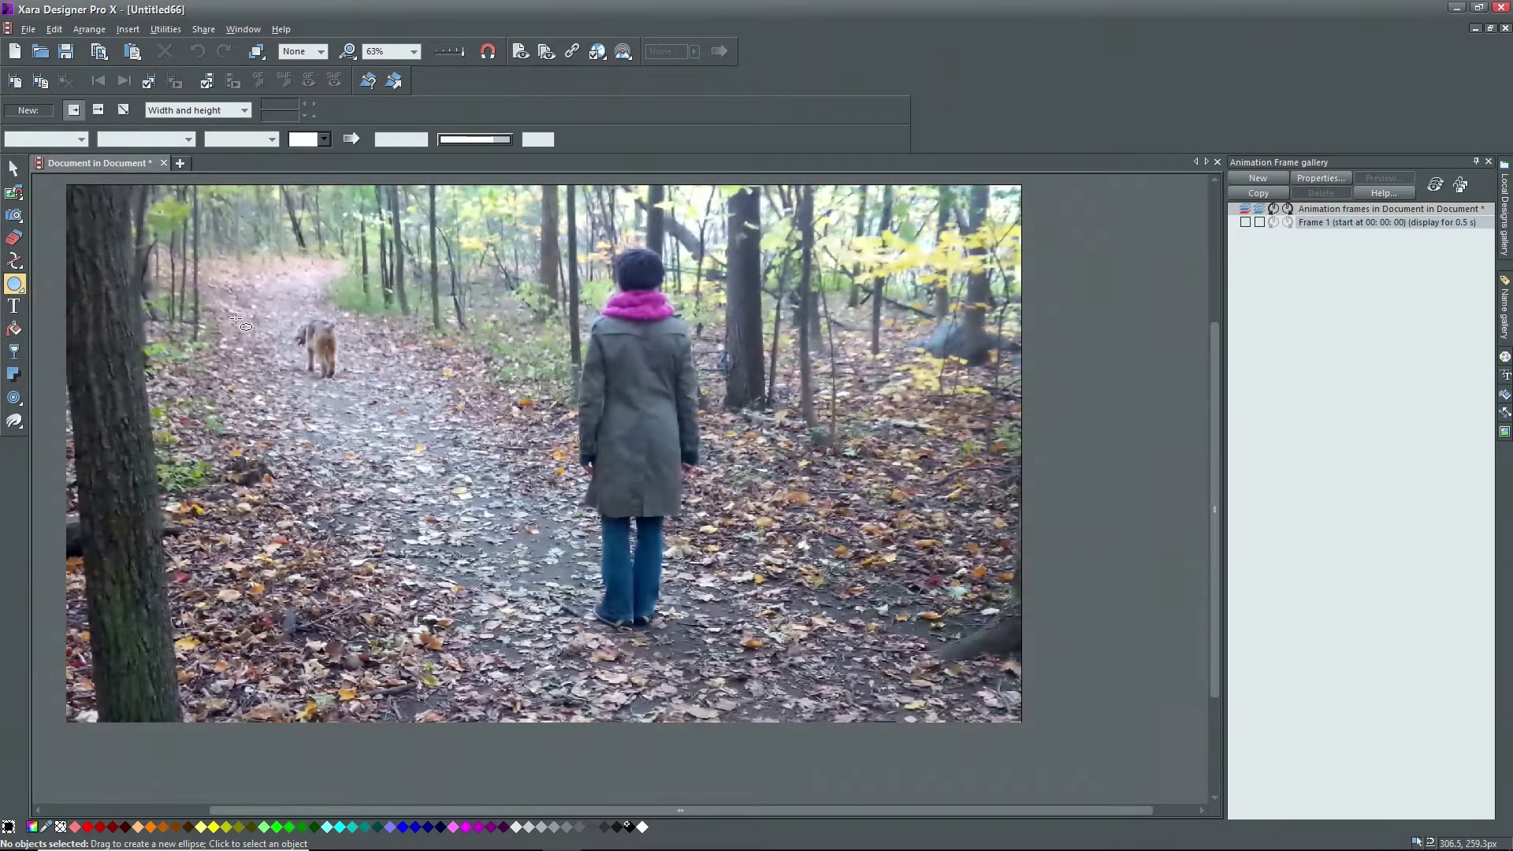
{"action": "mouse_move", "coordinate": [301, 323]}
{"action": "left_mouse_down"}
{"action": "mouse_move", "coordinate": [353, 374]}
{"action": "mouse_move", "coordinate": [340, 363]}
{"action": "left_mouse_up"}
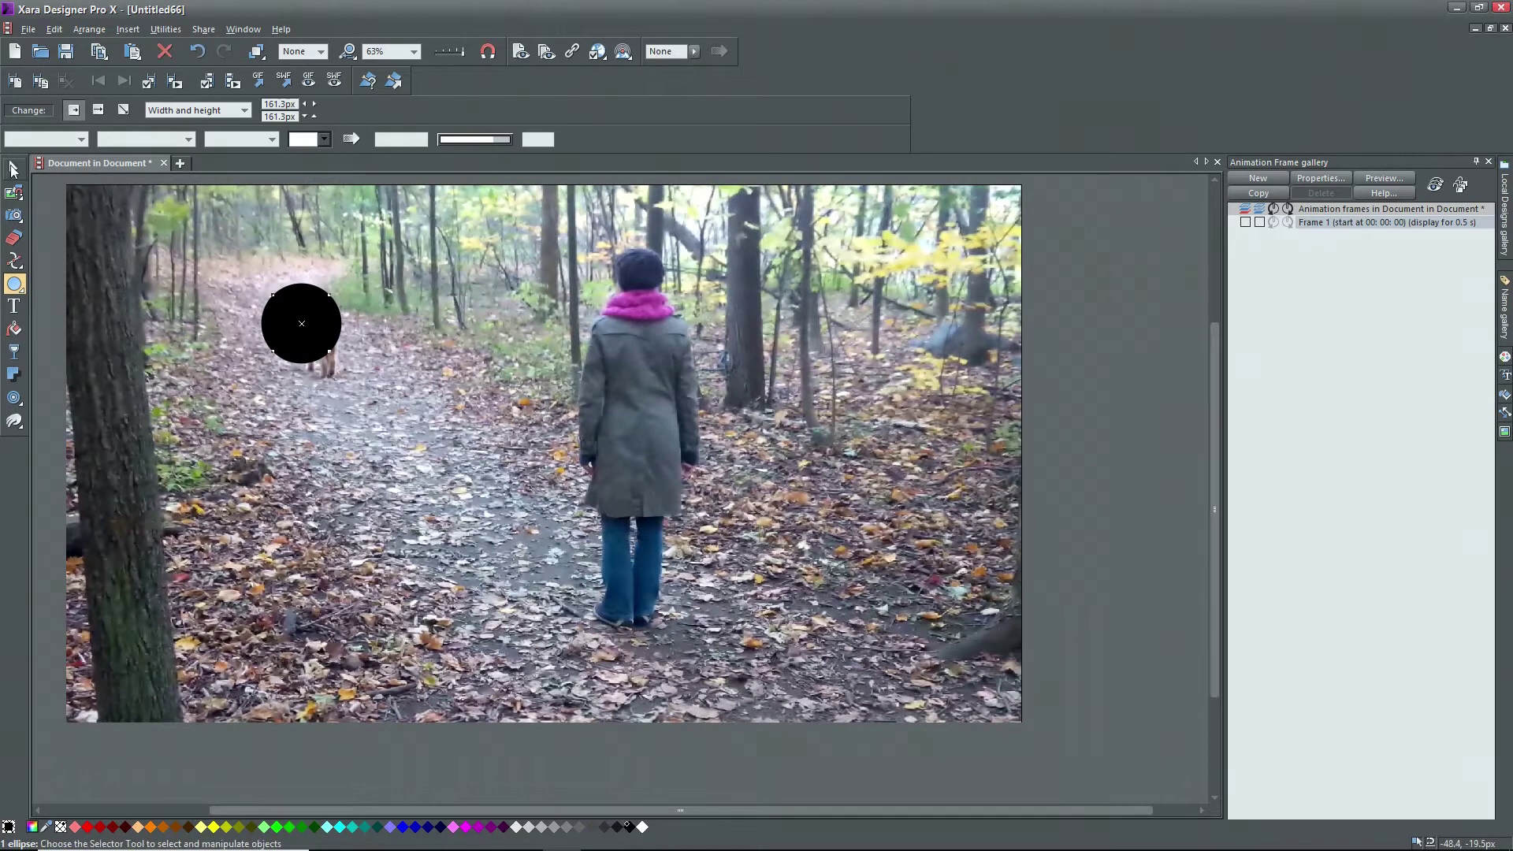
{"action": "left_click", "coordinate": [14, 167]}
{"action": "left_click_drag", "start_coordinate": [281, 307], "coordinate": [298, 332]}
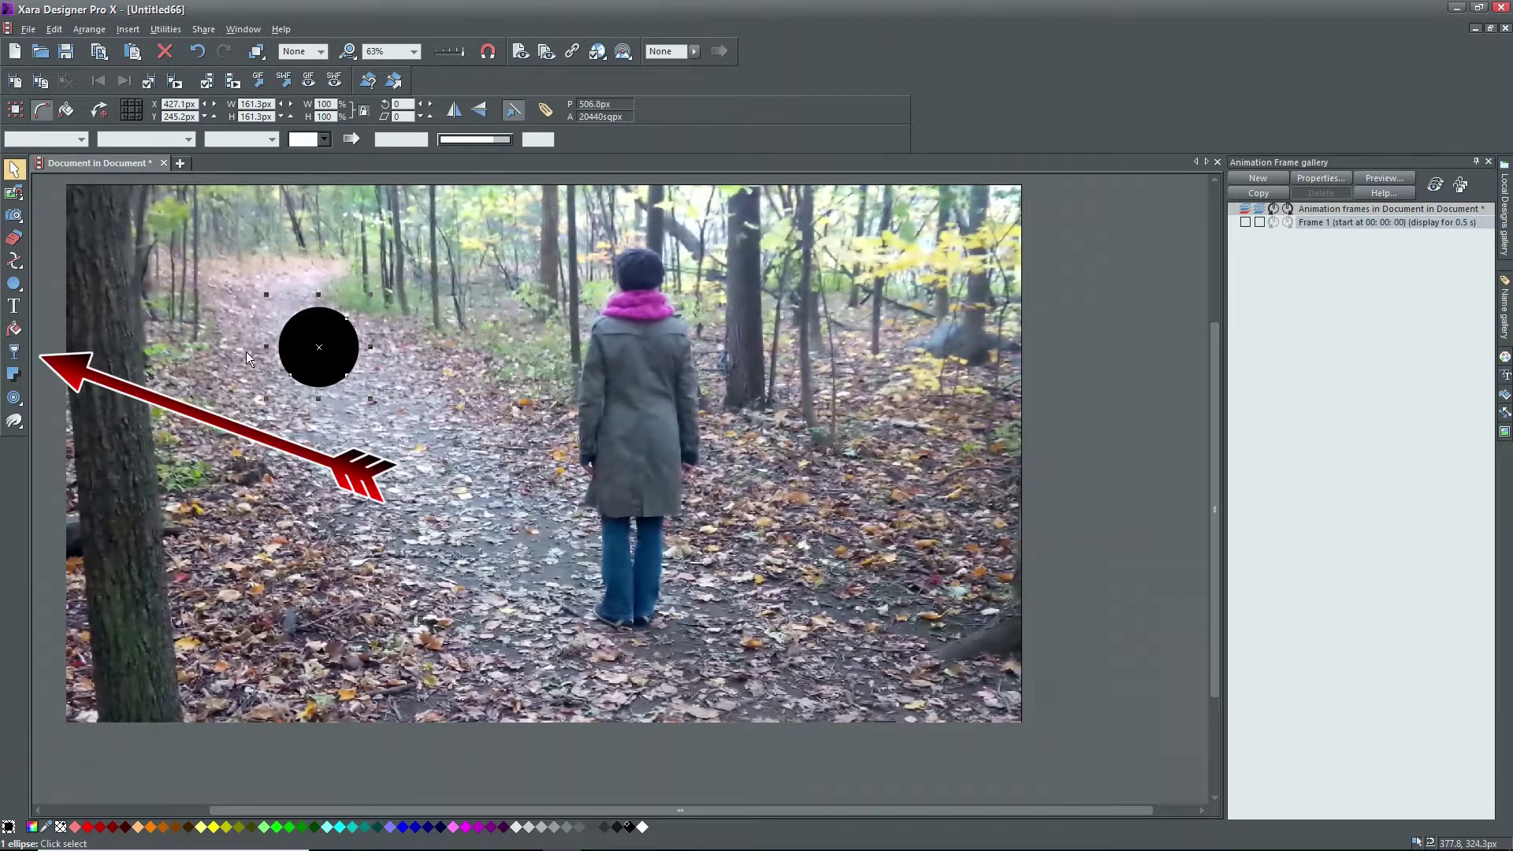
Step: Make the circle semi-transparent, nudge it onto the dog and fill it white
{"action": "left_click", "coordinate": [15, 351]}
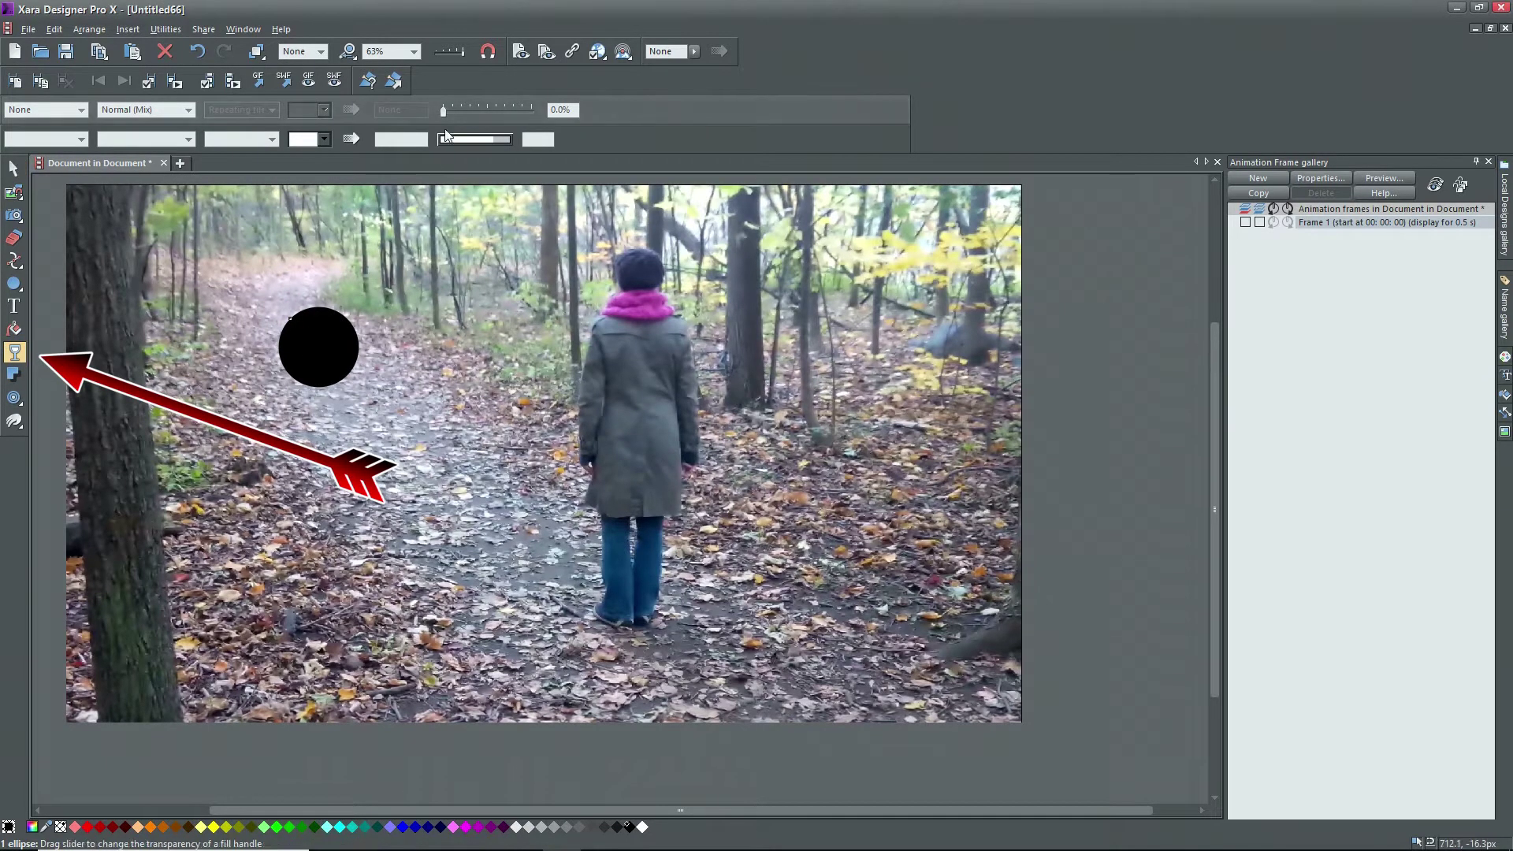
{"action": "left_click_drag", "start_coordinate": [442, 111], "coordinate": [494, 115]}
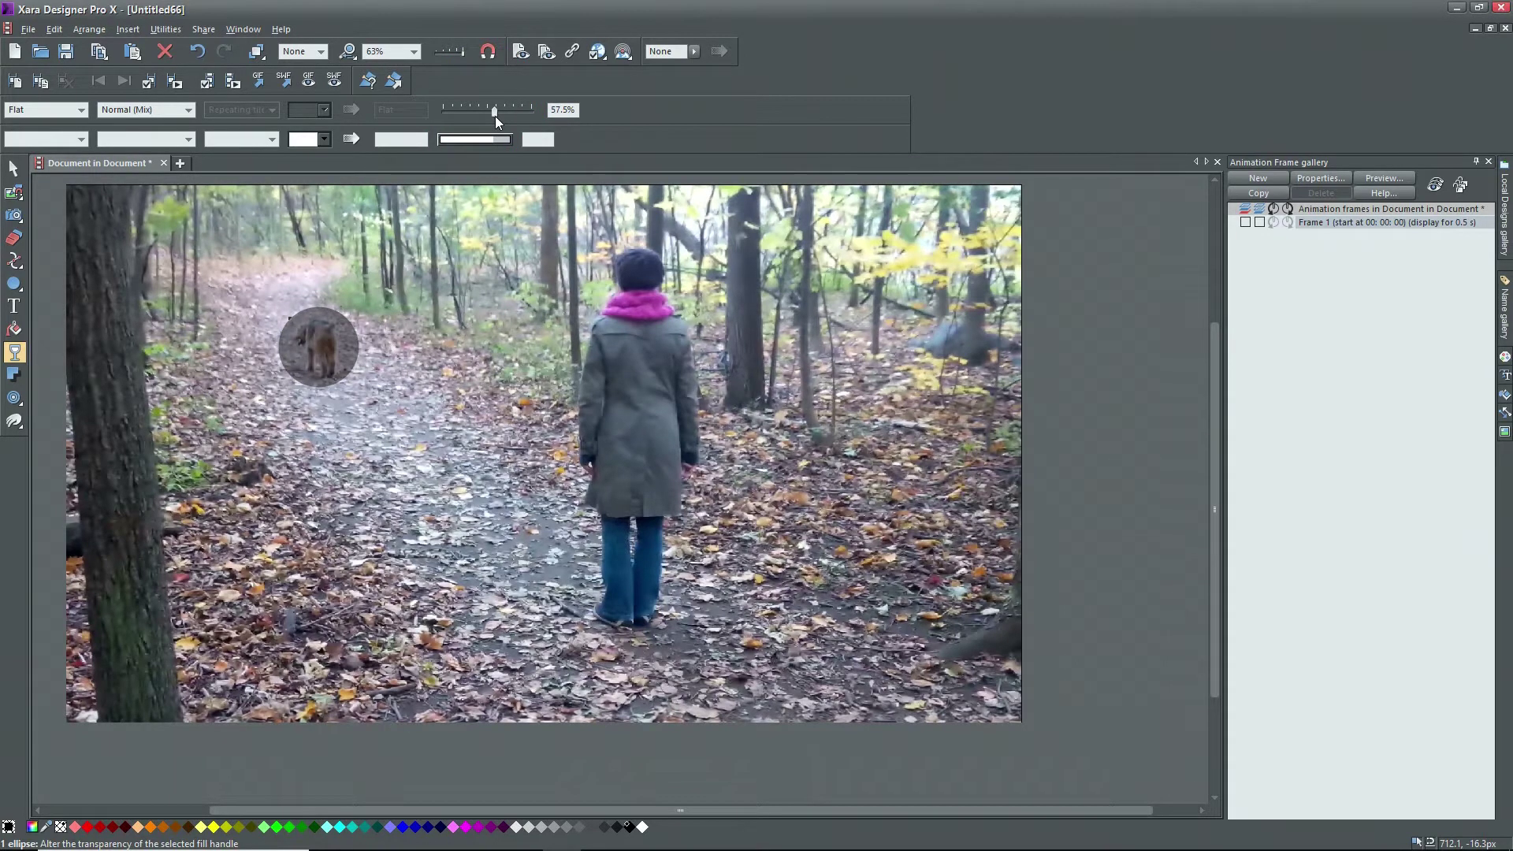
{"action": "left_click", "coordinate": [14, 168]}
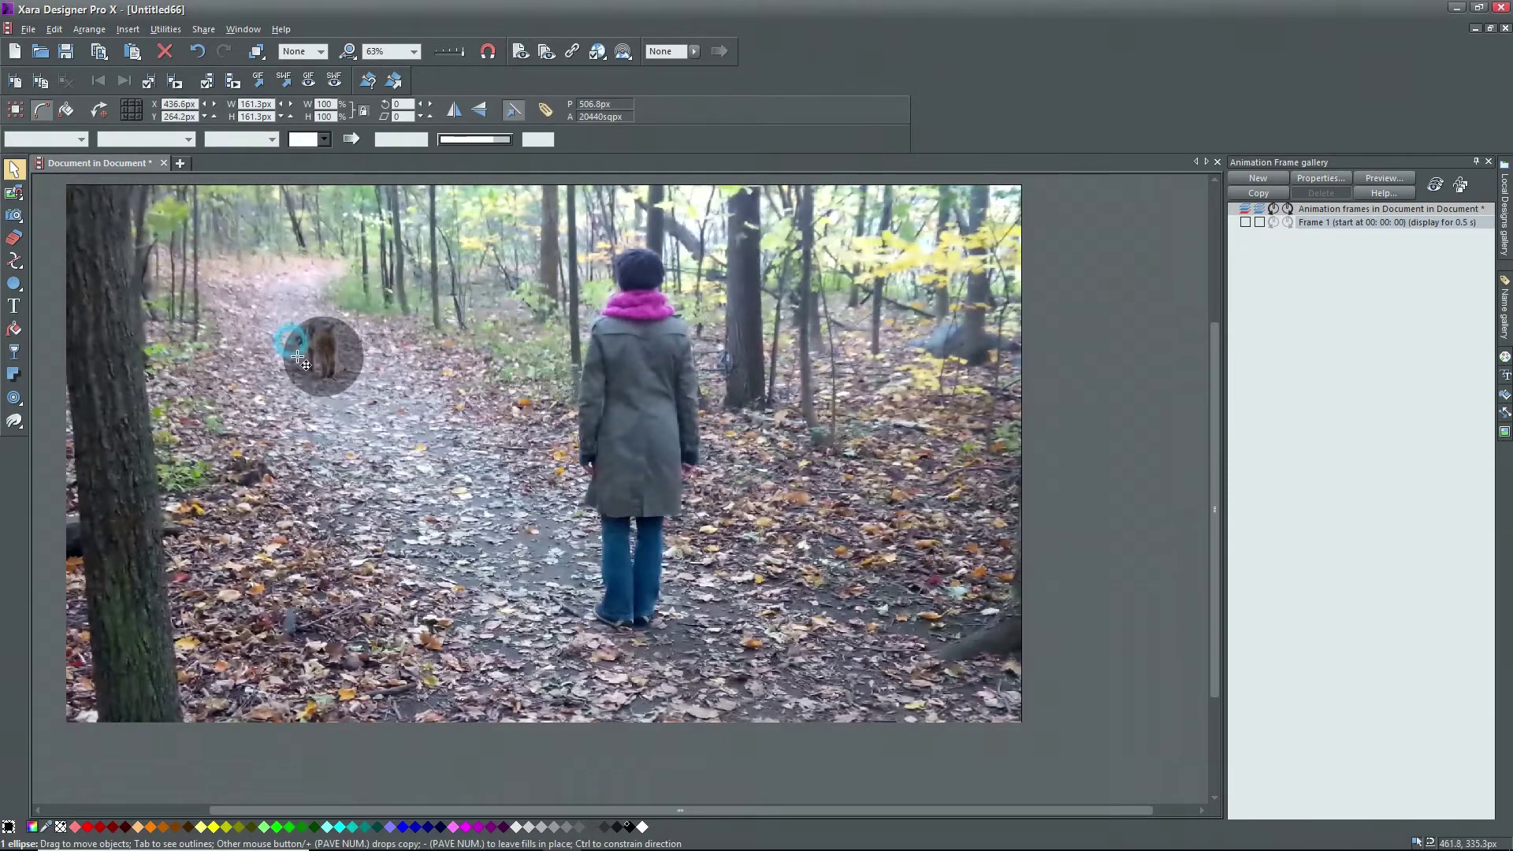
{"action": "left_click_drag", "start_coordinate": [291, 344], "coordinate": [293, 344]}
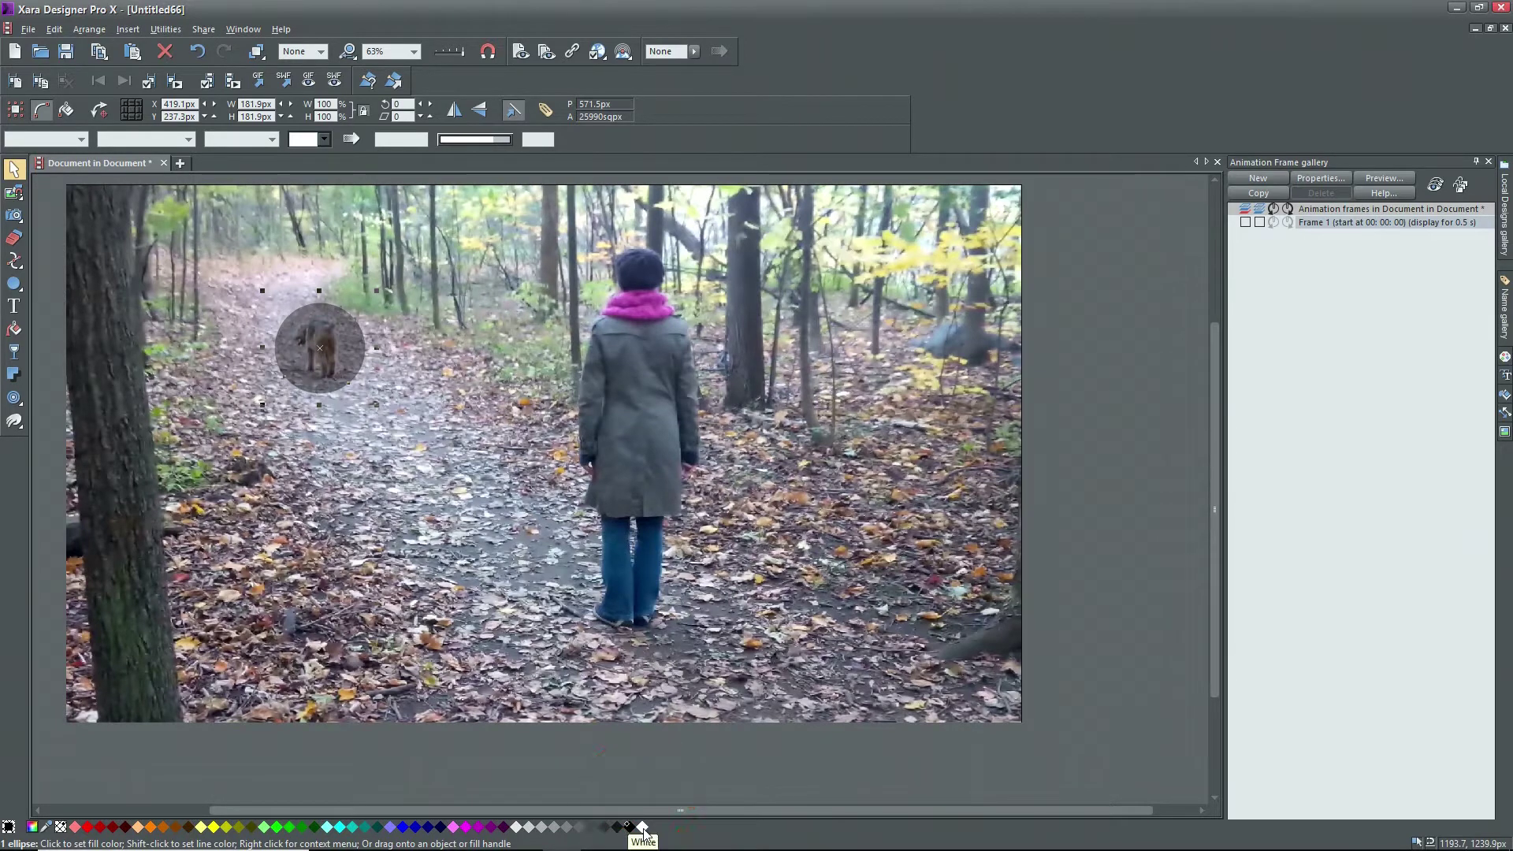
{"action": "left_click", "coordinate": [644, 829]}
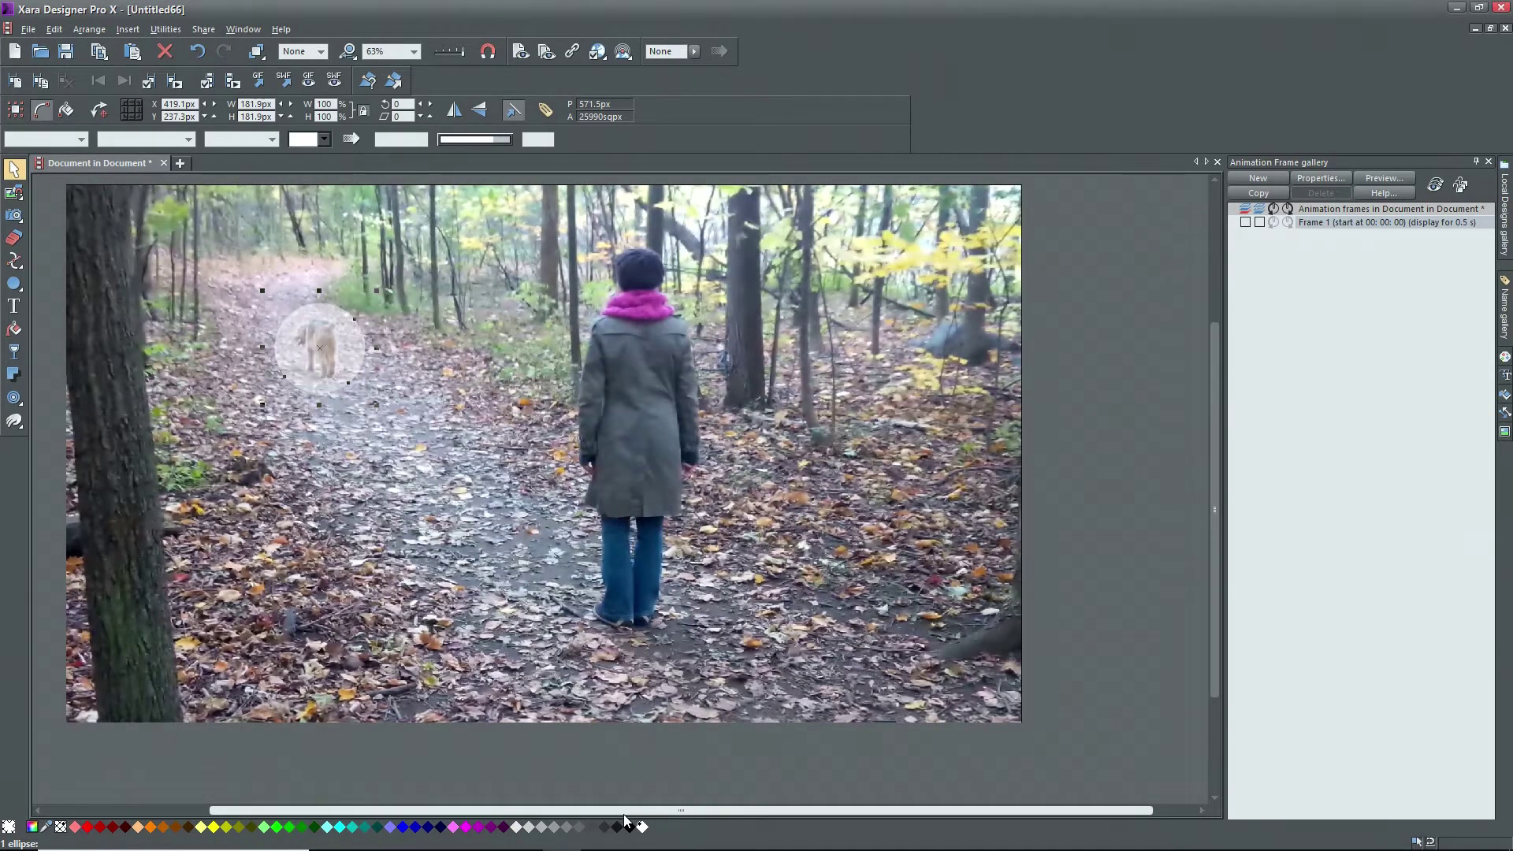
{"action": "left_click", "coordinate": [546, 109]}
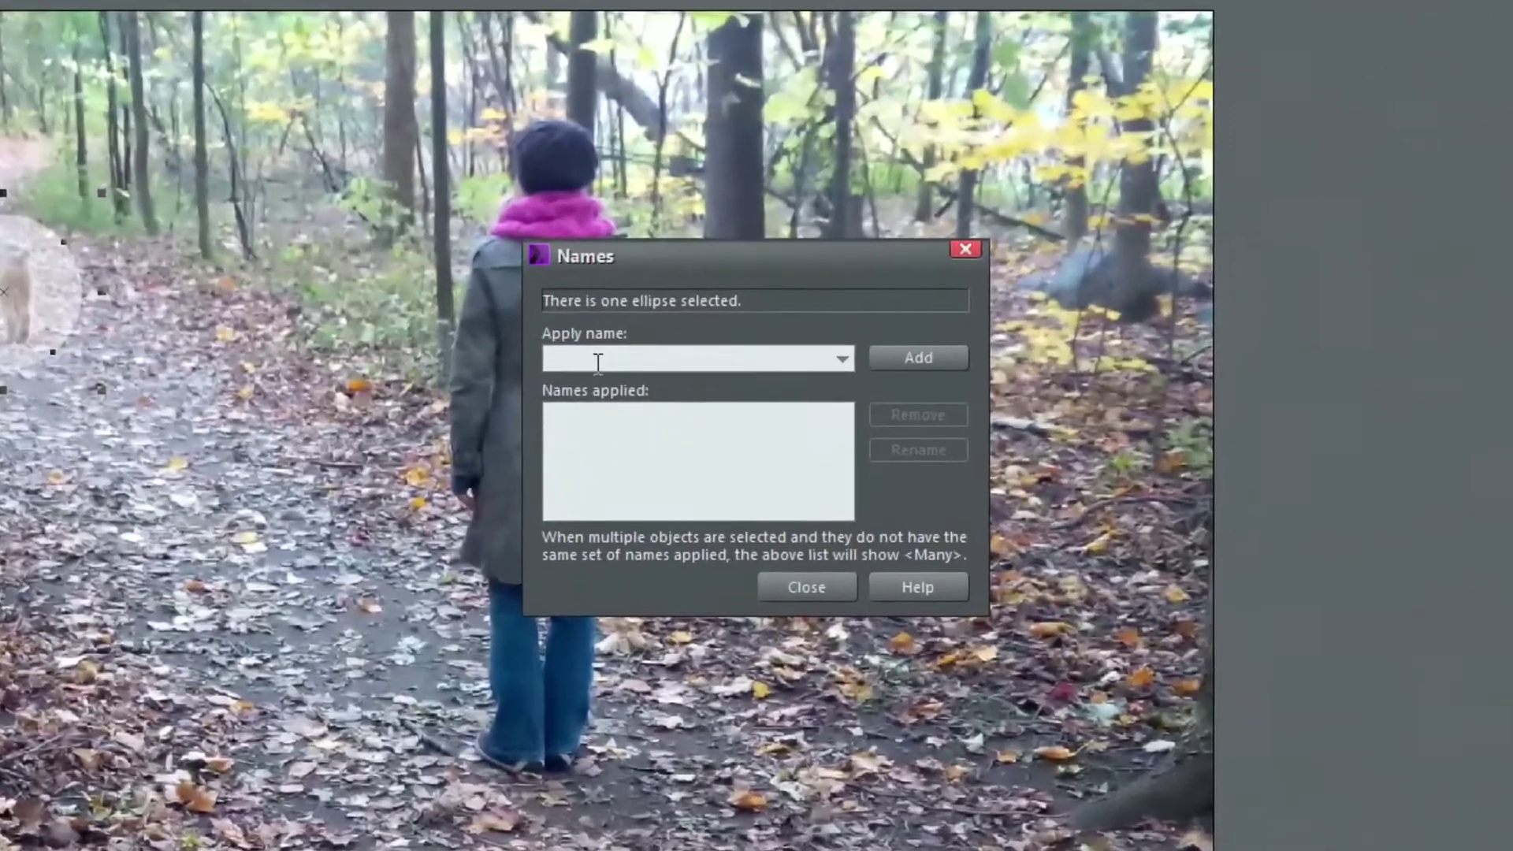
Step: Name the dog circle 'dog', move the Names dialog aside and deselect the circle
{"action": "left_click", "coordinate": [664, 388]}
{"action": "type", "text": "dog"}
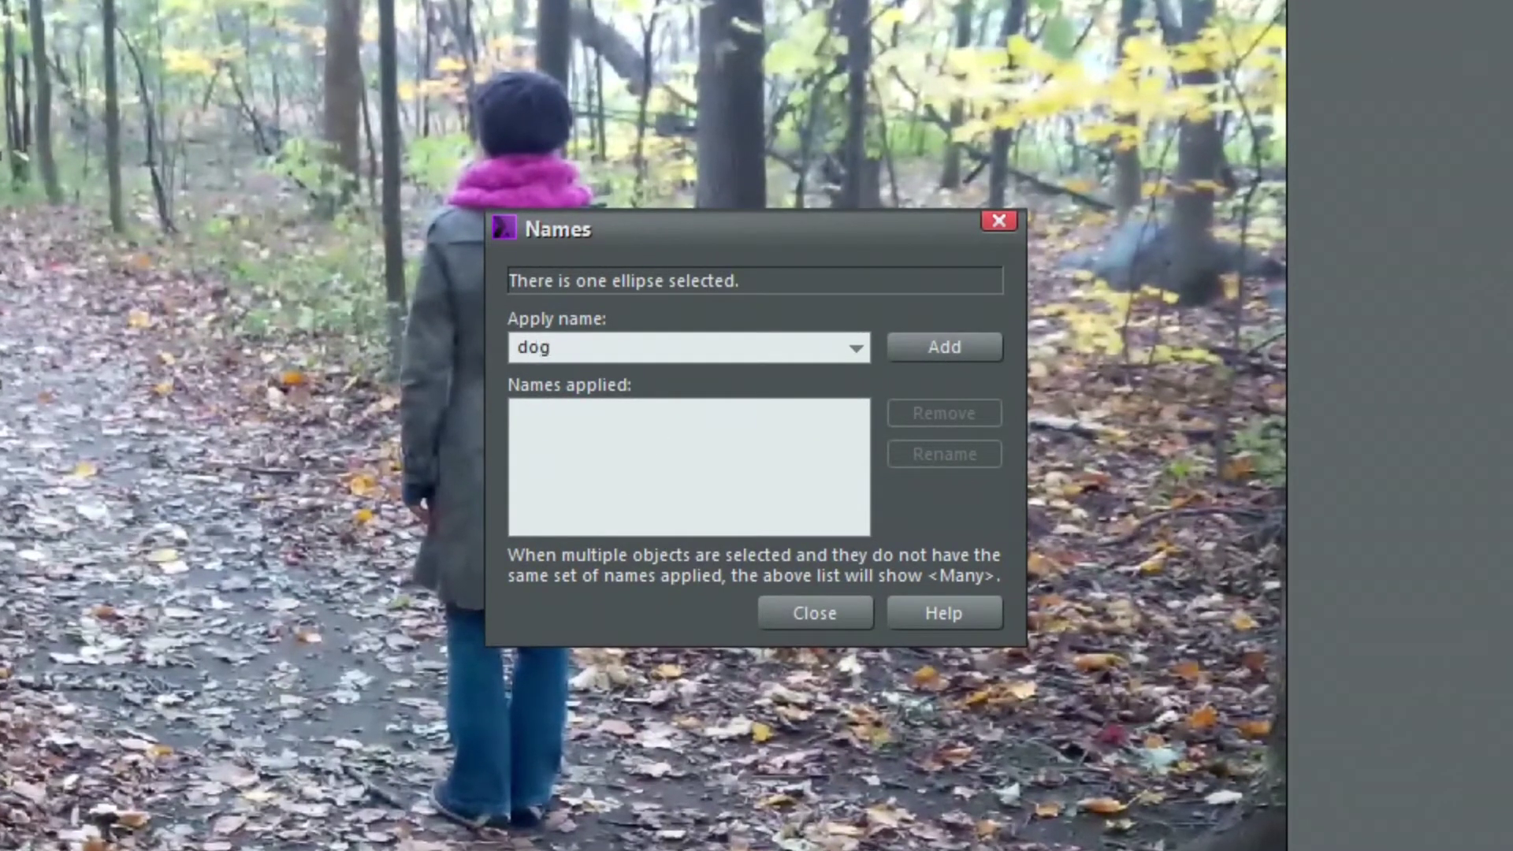
{"action": "left_click", "coordinate": [902, 347]}
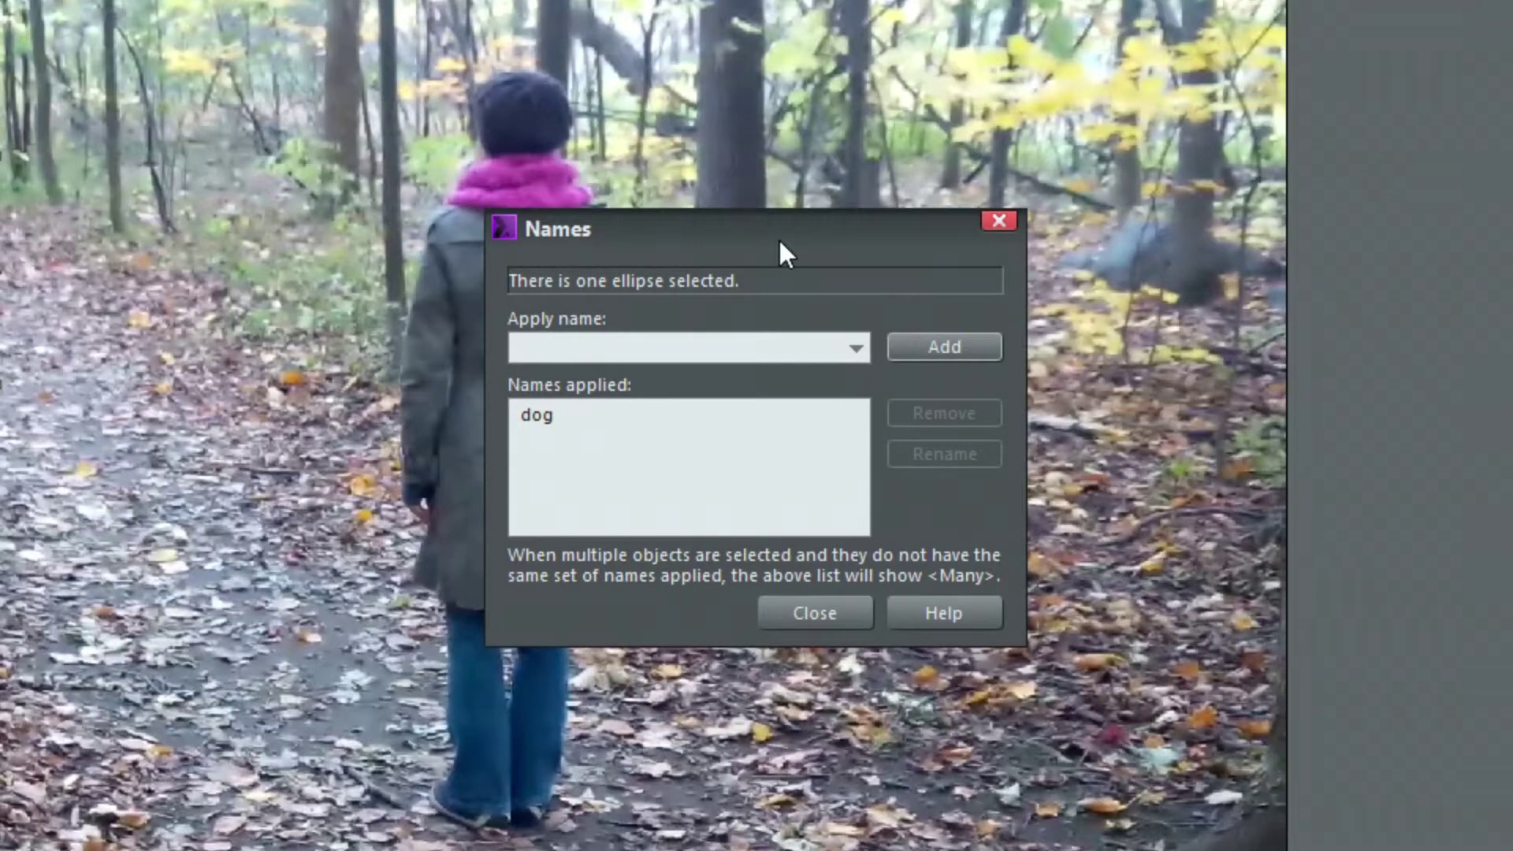
{"action": "left_click_drag", "start_coordinate": [777, 238], "coordinate": [1375, 8]}
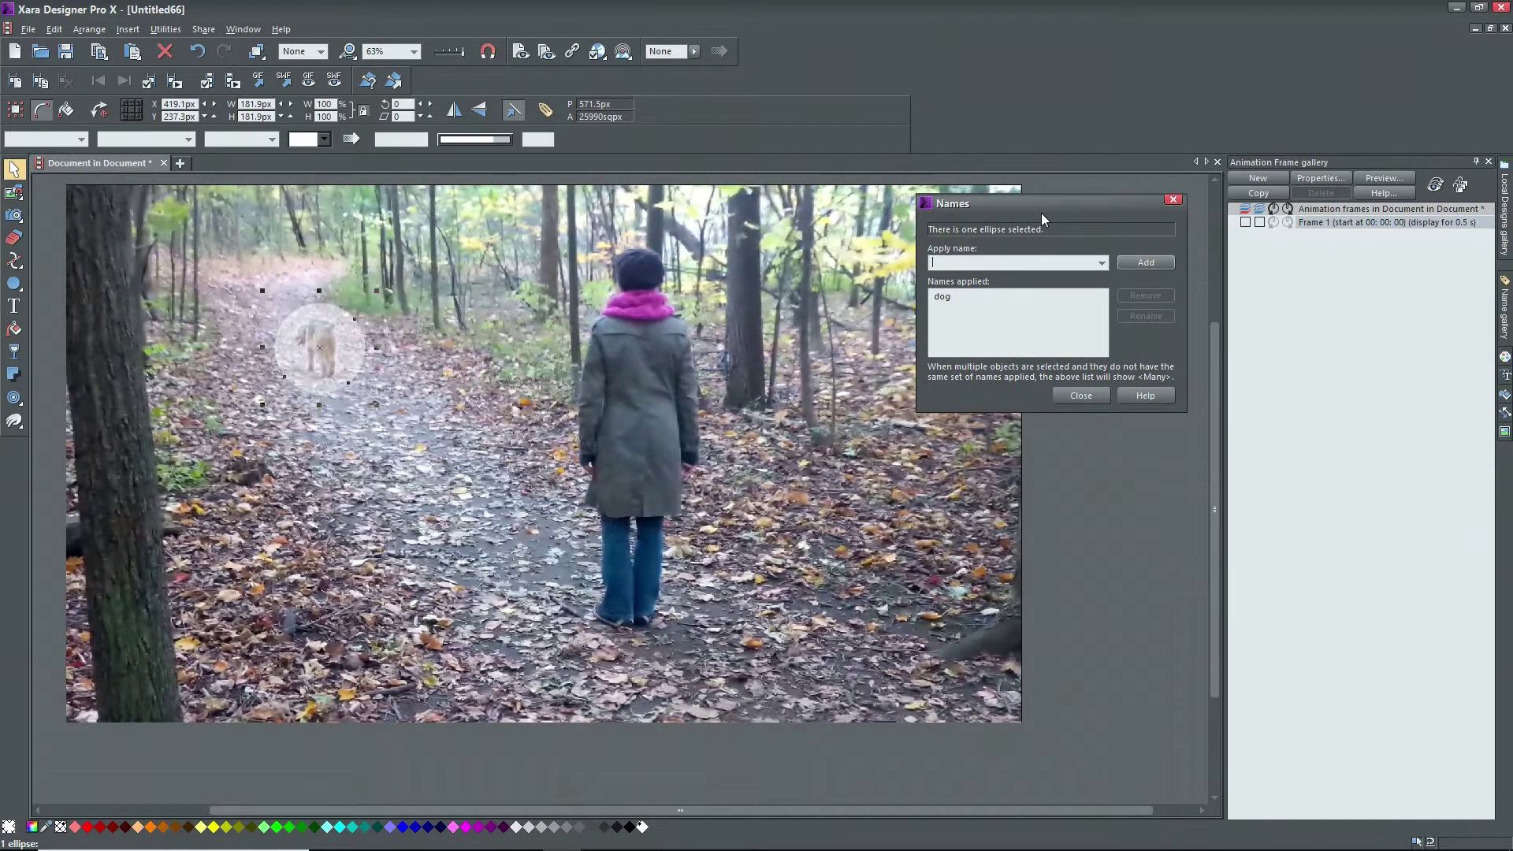
{"action": "left_click", "coordinate": [717, 325]}
Step: Start a curved outline at the woman's feet, running up her left side to her head
{"action": "left_click", "coordinate": [14, 260]}
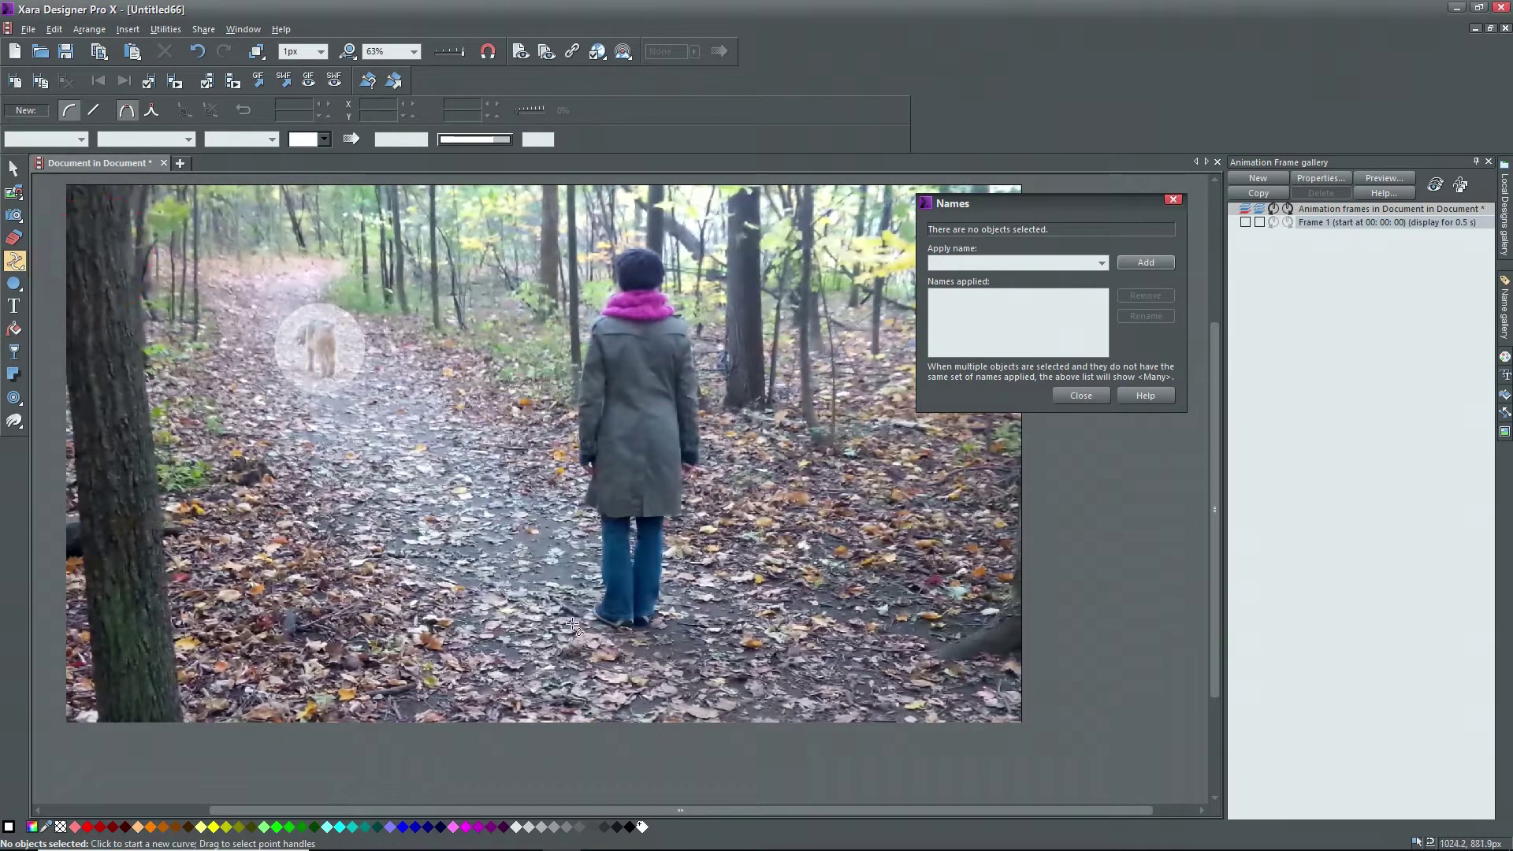
{"action": "left_click_drag", "start_coordinate": [583, 593], "coordinate": [588, 577]}
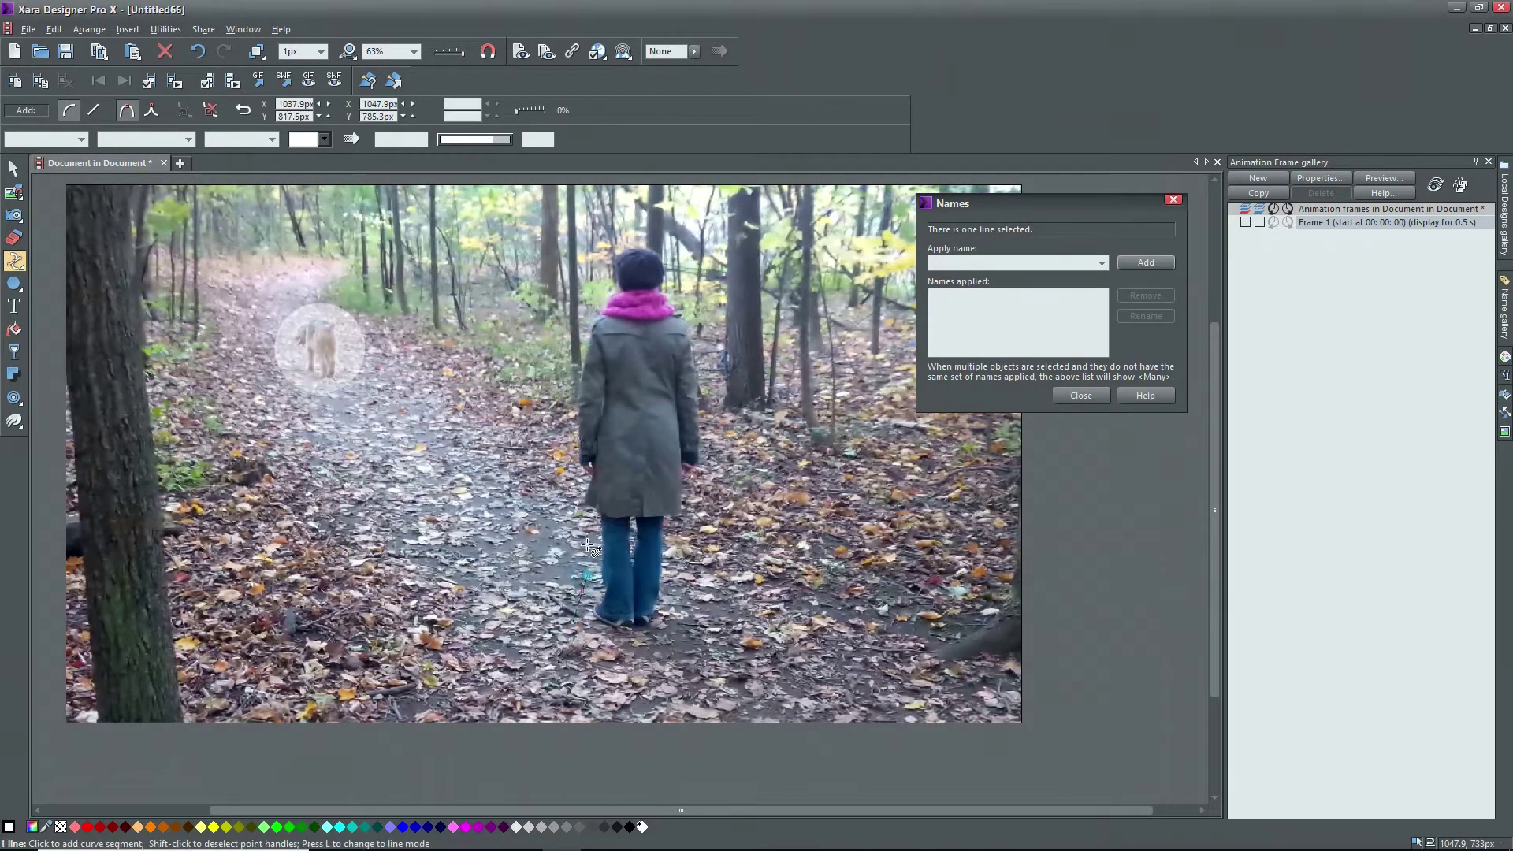
{"action": "left_click", "coordinate": [567, 498]}
{"action": "left_click", "coordinate": [72, 115]}
{"action": "left_click", "coordinate": [566, 385]}
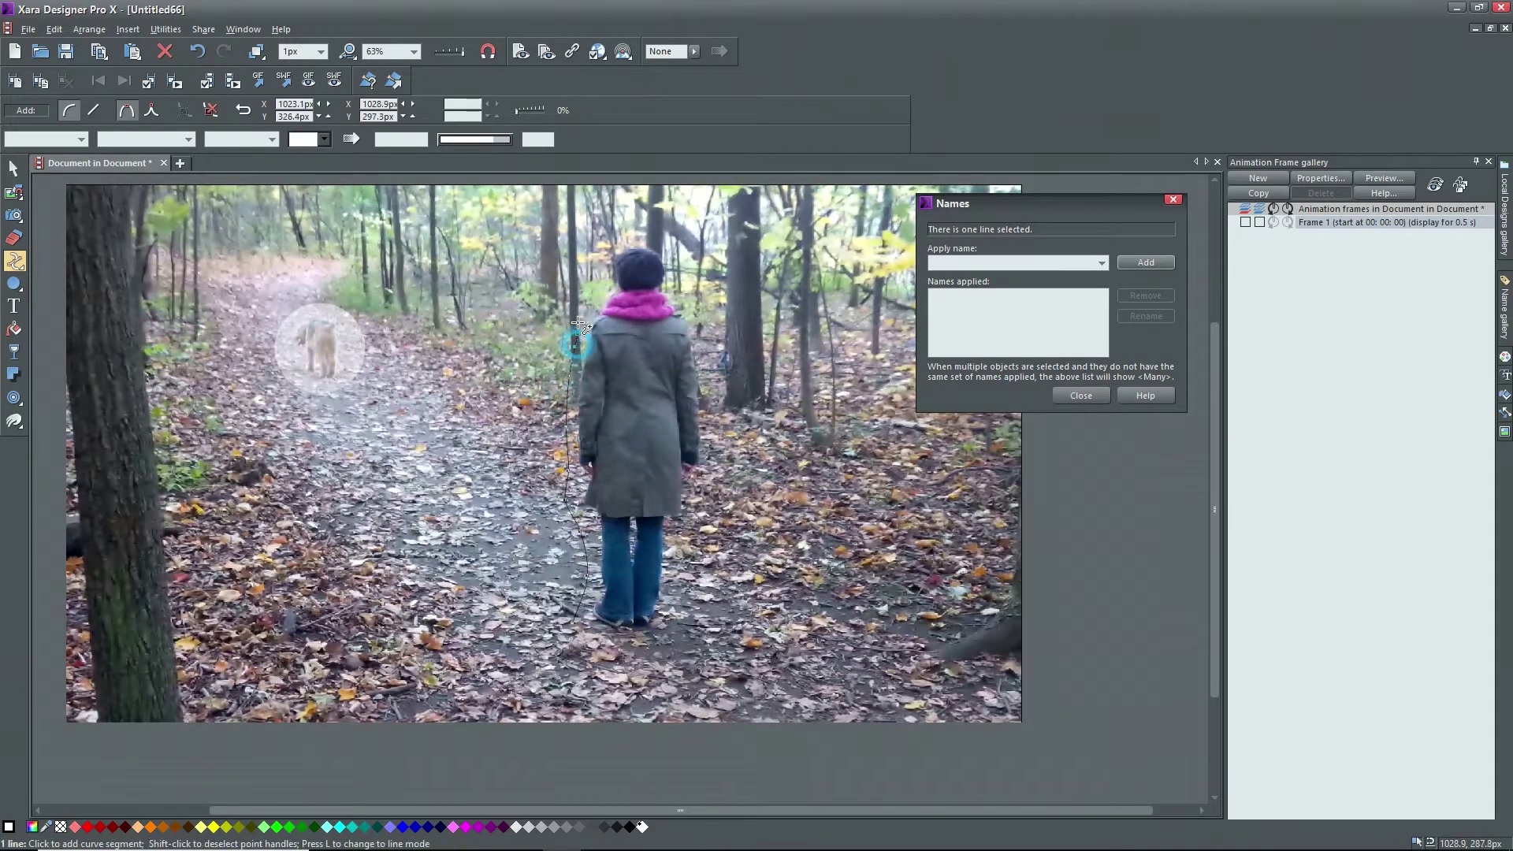
{"action": "left_click", "coordinate": [608, 285]}
{"action": "left_click", "coordinate": [623, 238]}
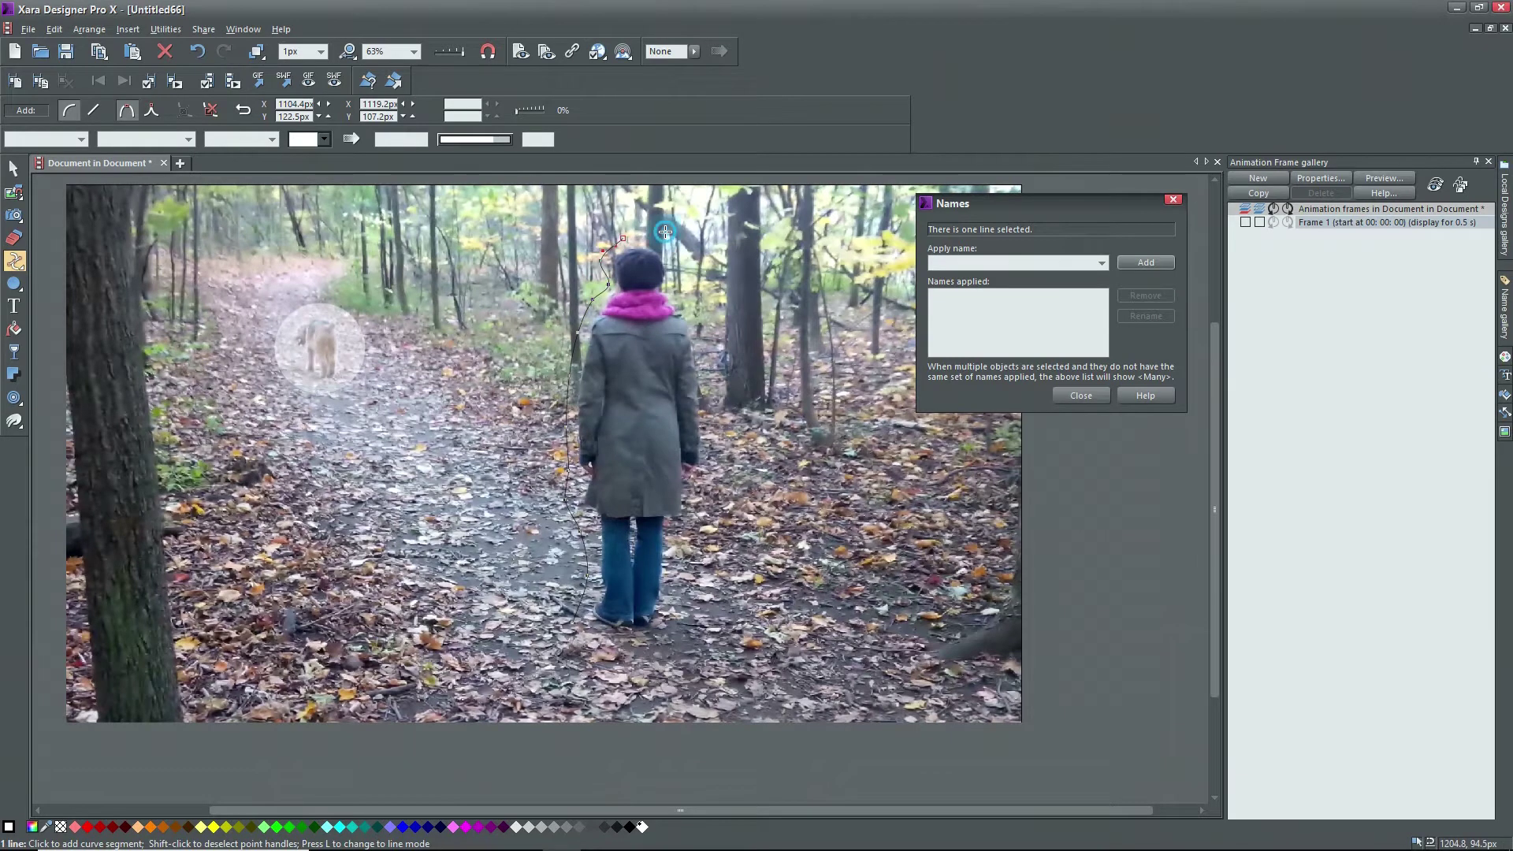
Step: Continue the outline over her head and down her right side, closing it into a white shape
{"action": "left_click", "coordinate": [692, 300]}
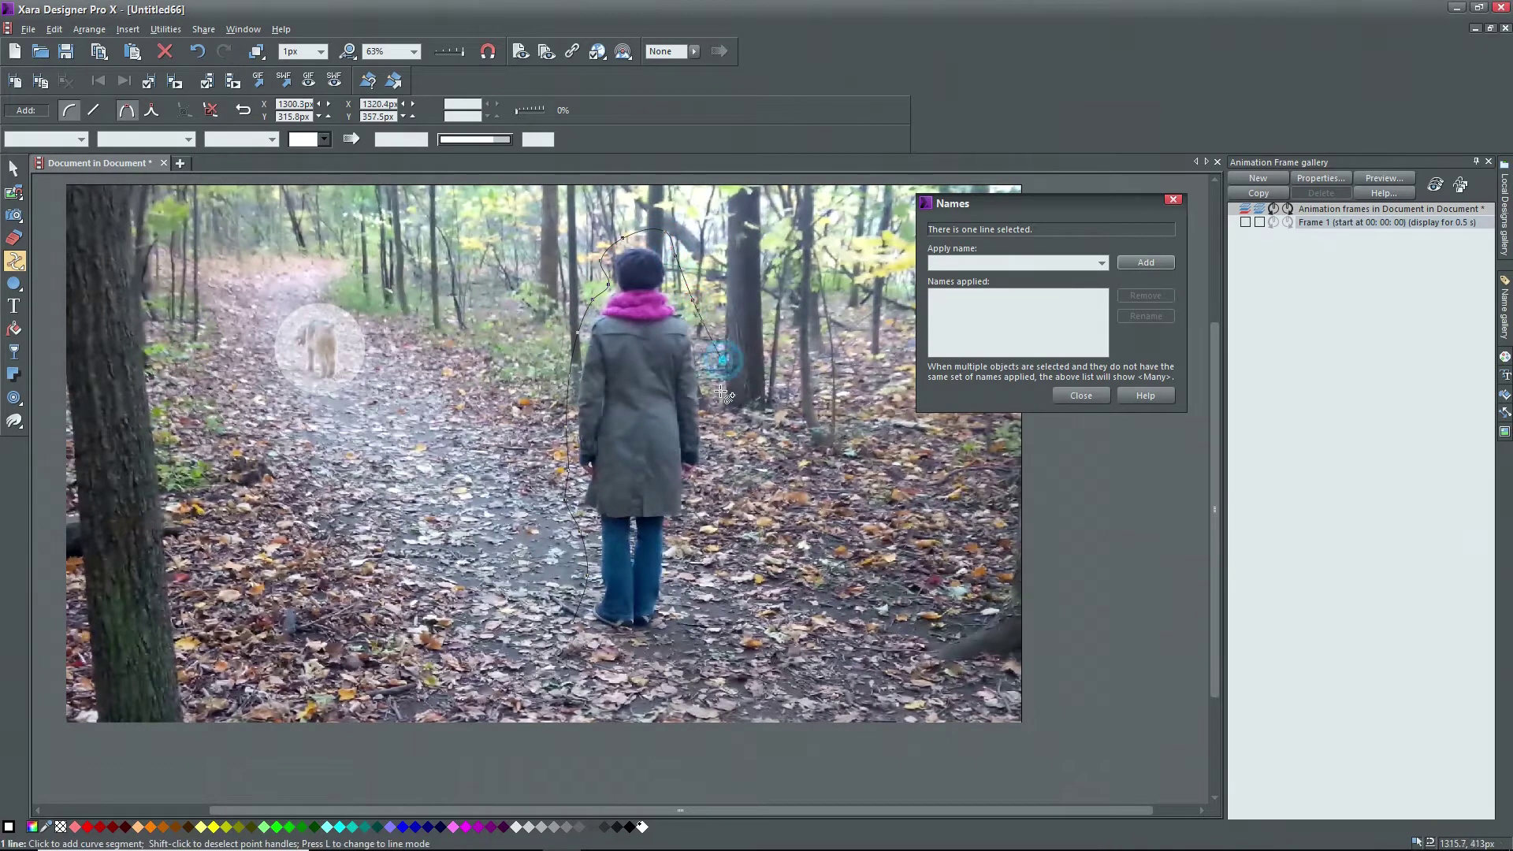
{"action": "left_click", "coordinate": [718, 482]}
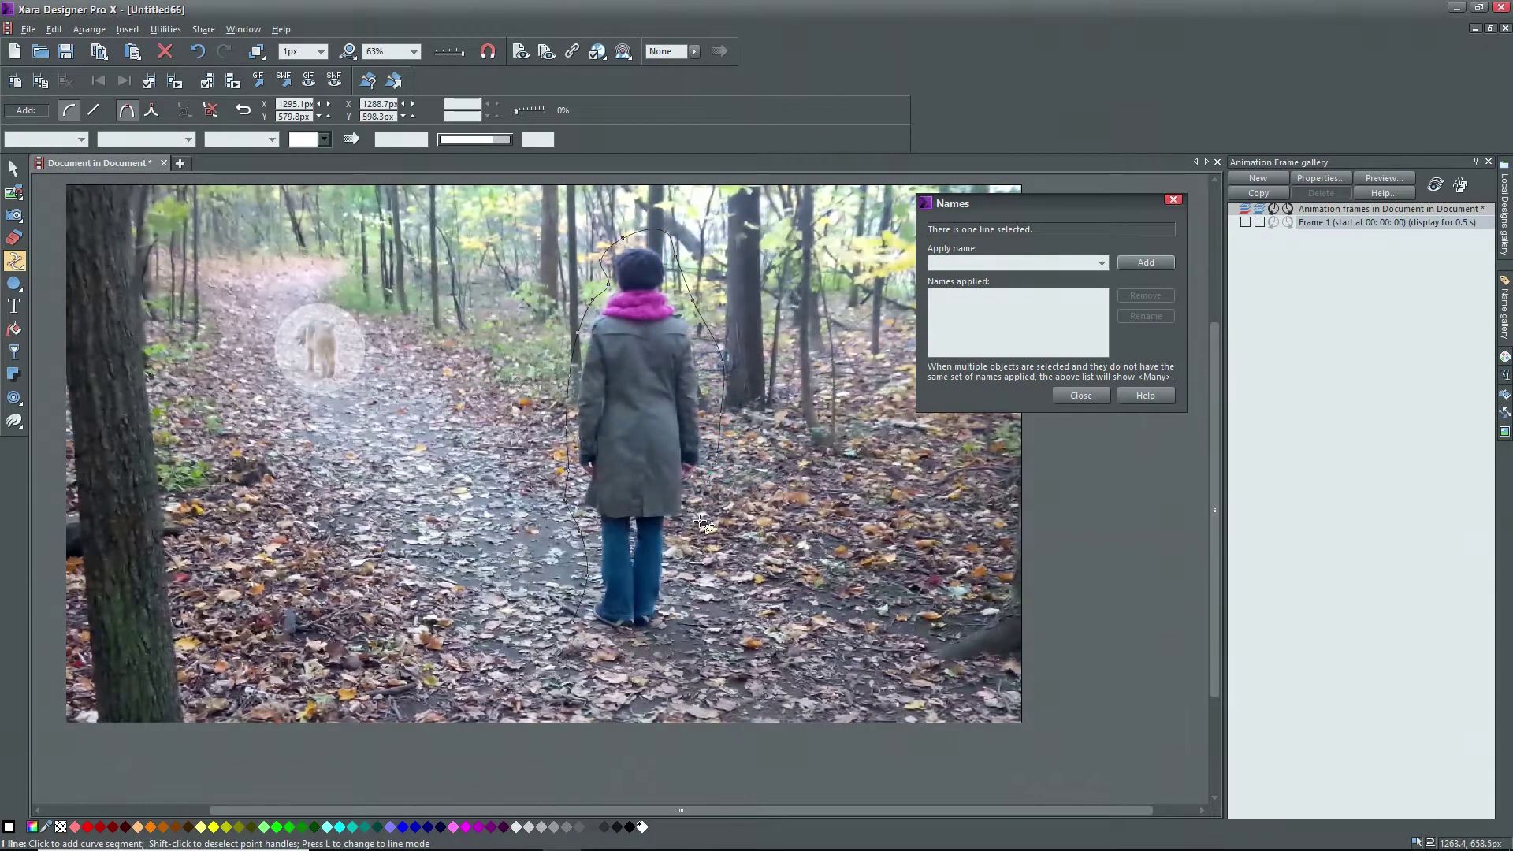
{"action": "left_click", "coordinate": [678, 578]}
{"action": "left_click", "coordinate": [673, 631]}
{"action": "left_click_drag", "start_coordinate": [612, 642], "coordinate": [595, 640]}
{"action": "left_click", "coordinate": [597, 641]}
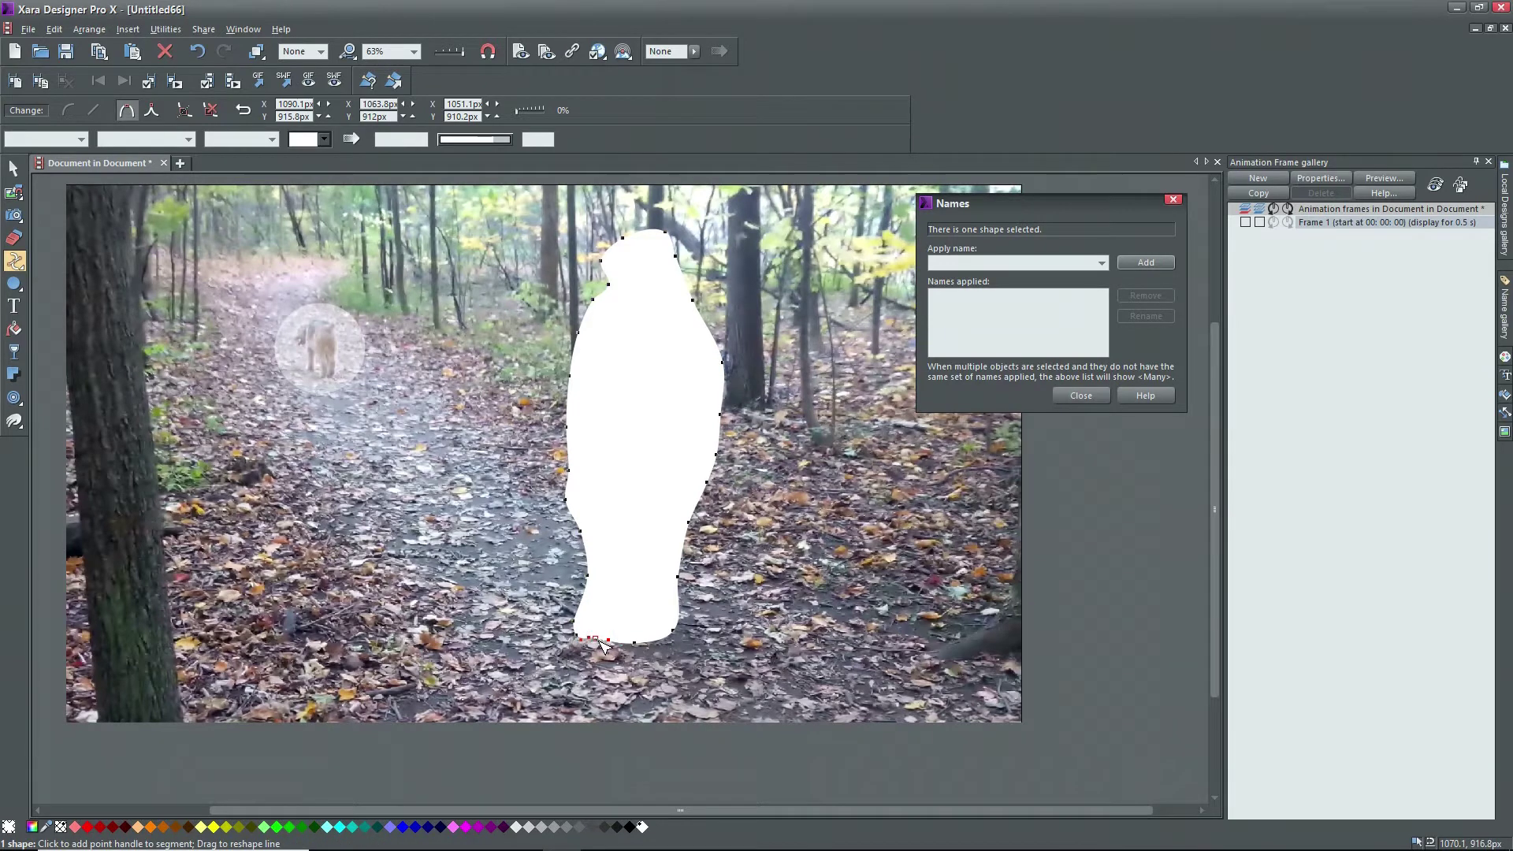
{"action": "key", "text": "F2"}
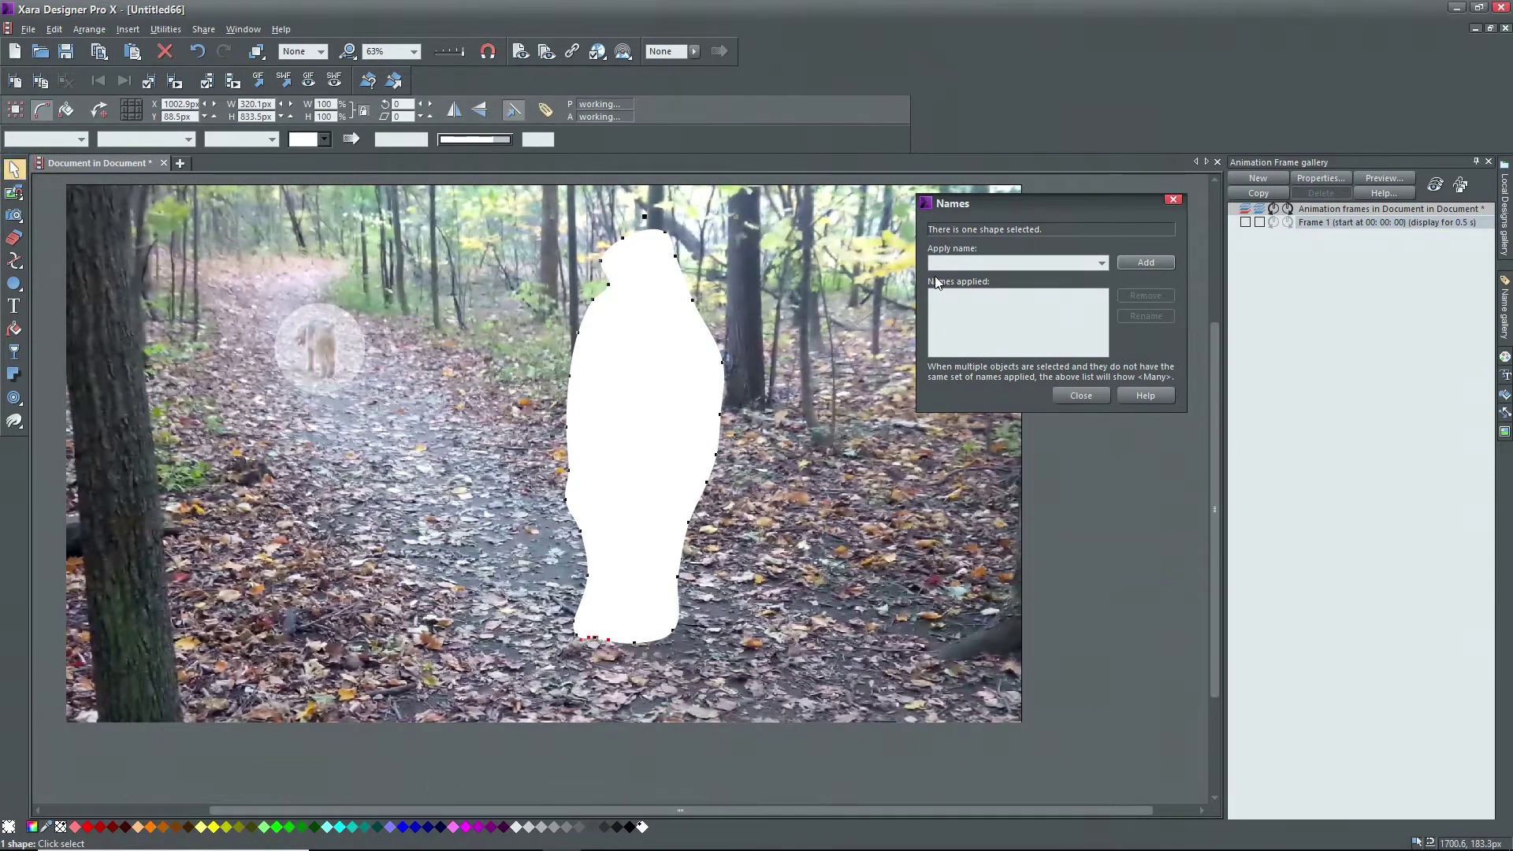
Step: Name the white silhouette shape 'person' and close the Names dialog
{"action": "left_click", "coordinate": [946, 265]}
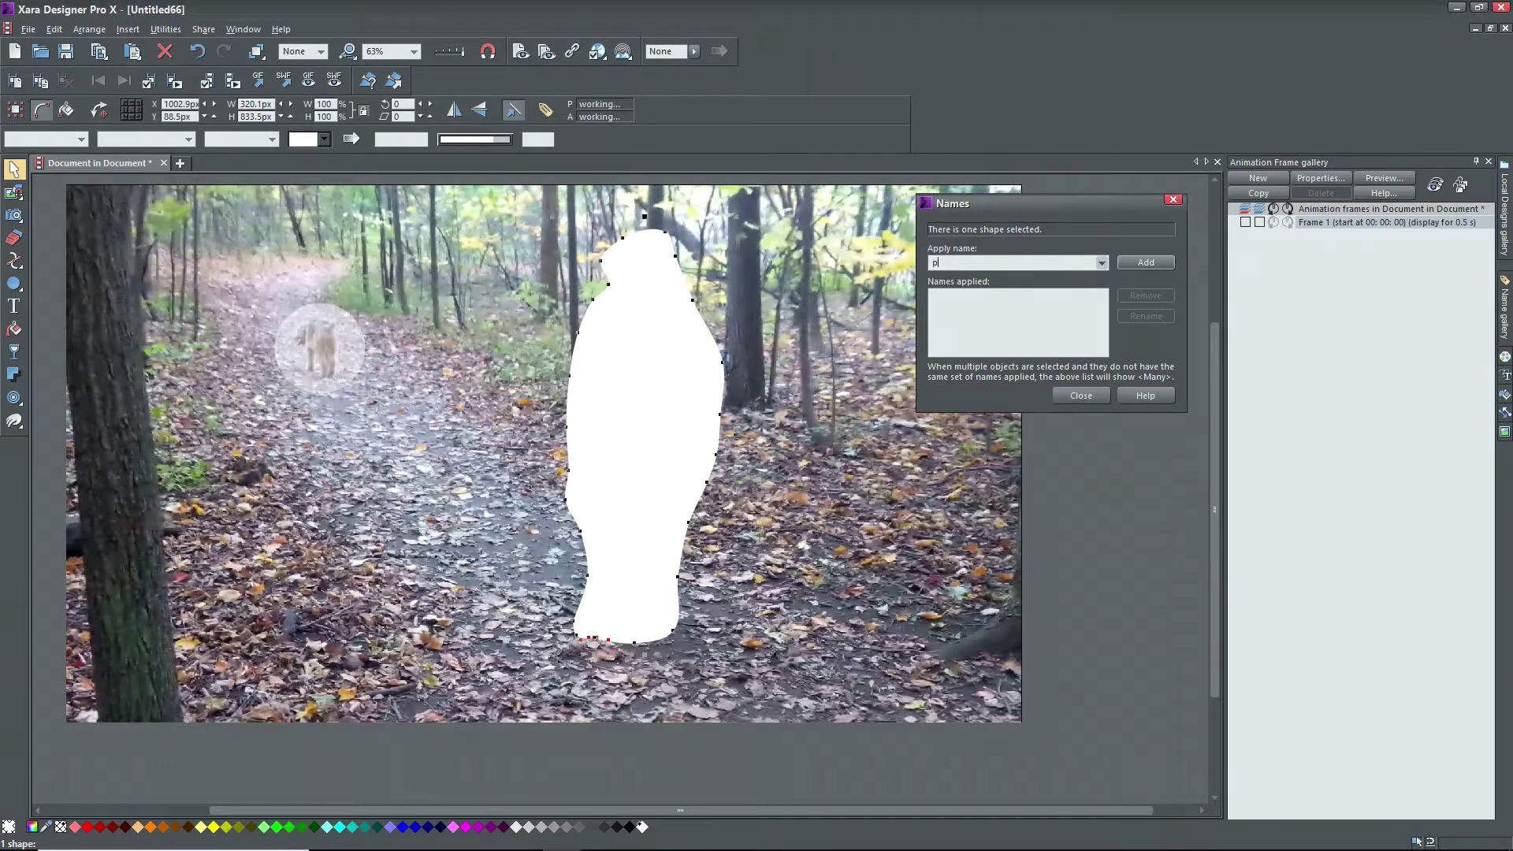
{"action": "left_click", "coordinate": [1140, 264]}
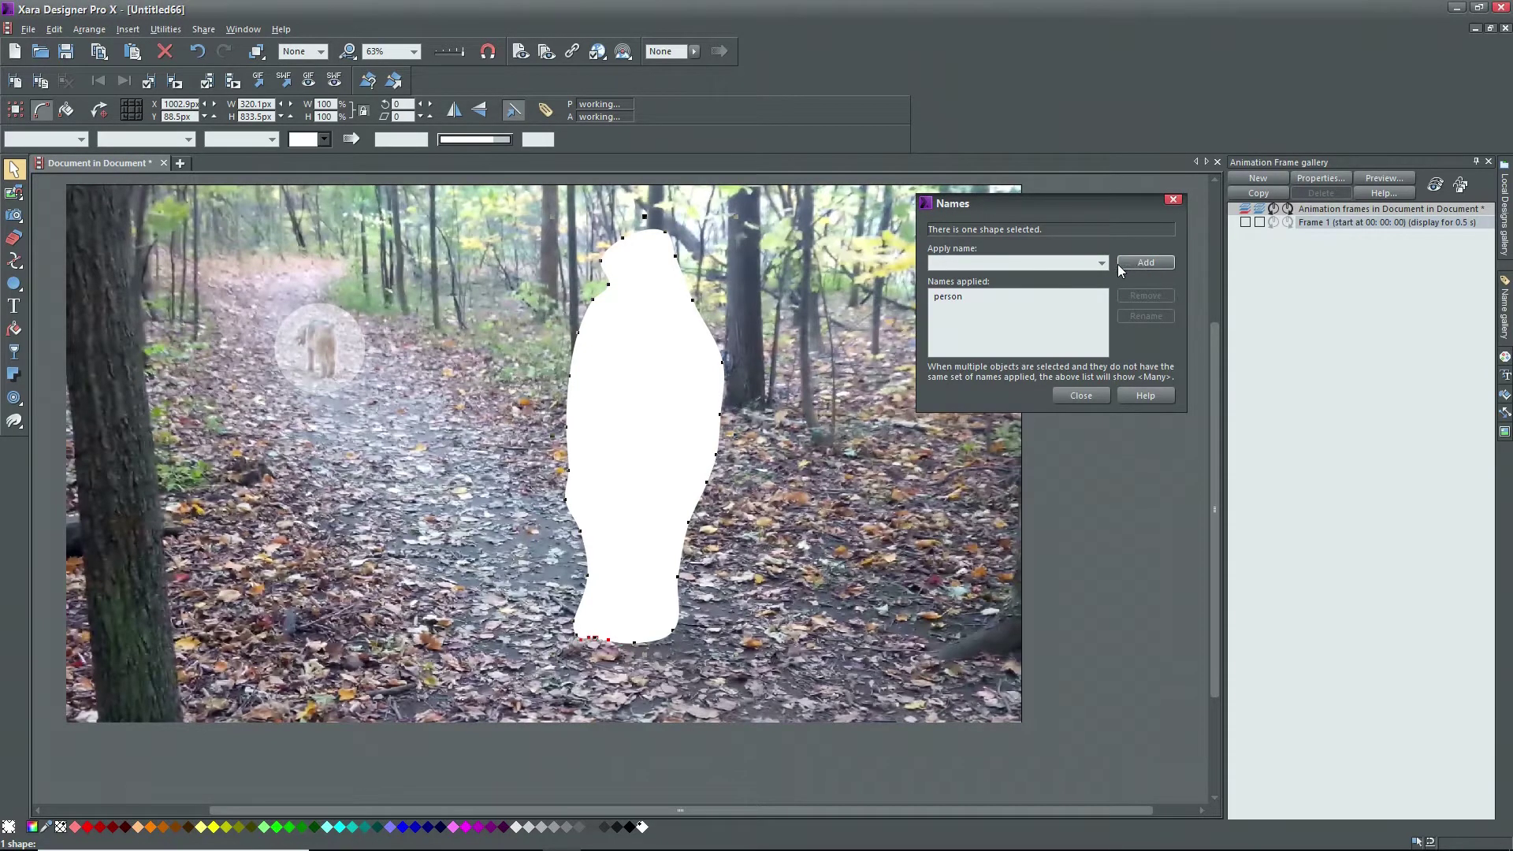
{"action": "left_click", "coordinate": [1078, 396]}
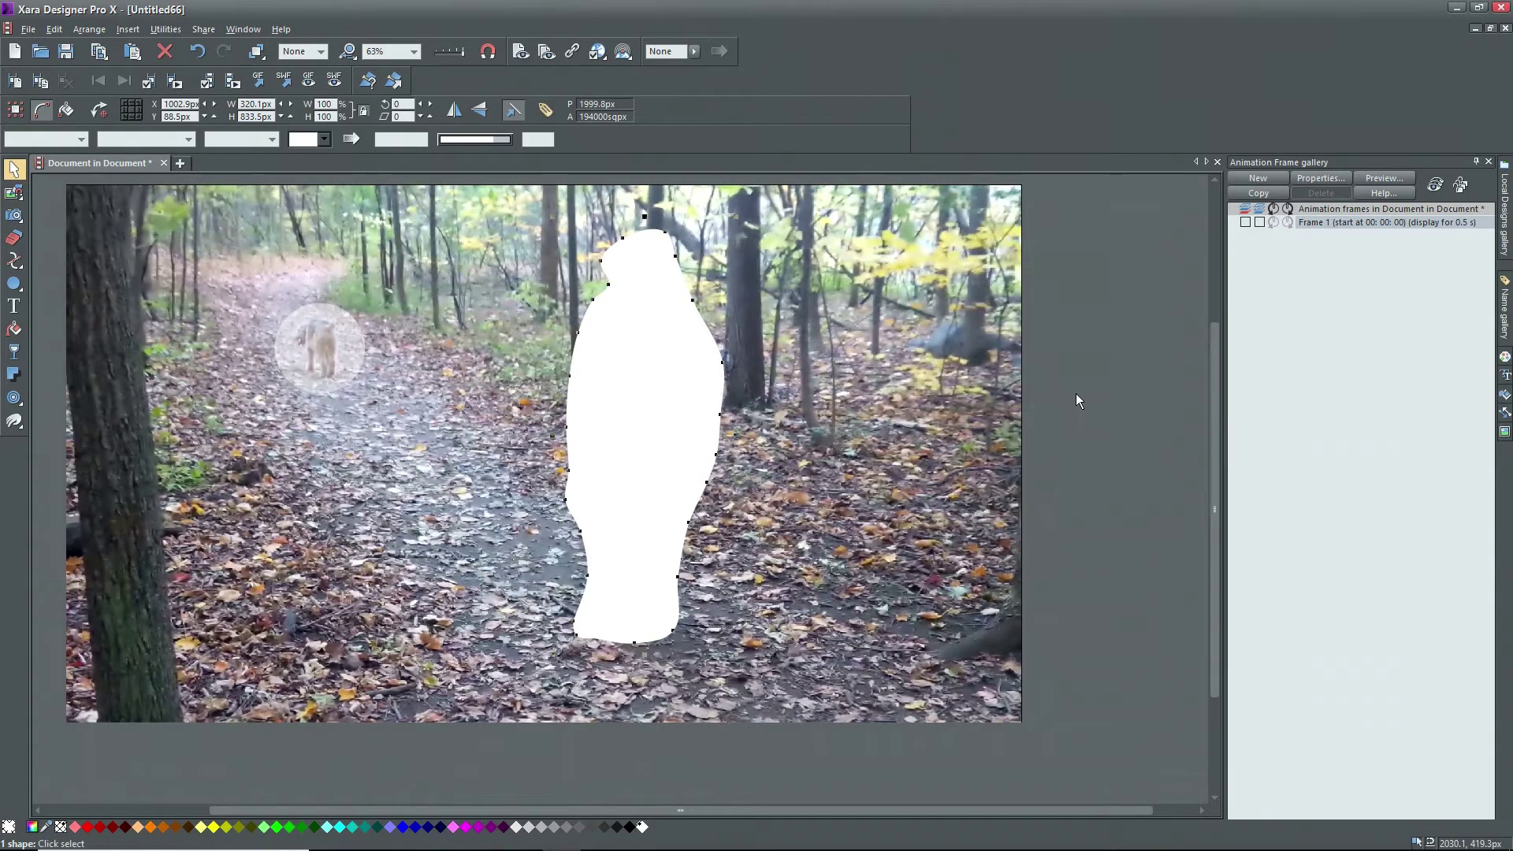
Step: Make the person shape about 37.5% transparent so the woman shows through
{"action": "left_click", "coordinate": [15, 352]}
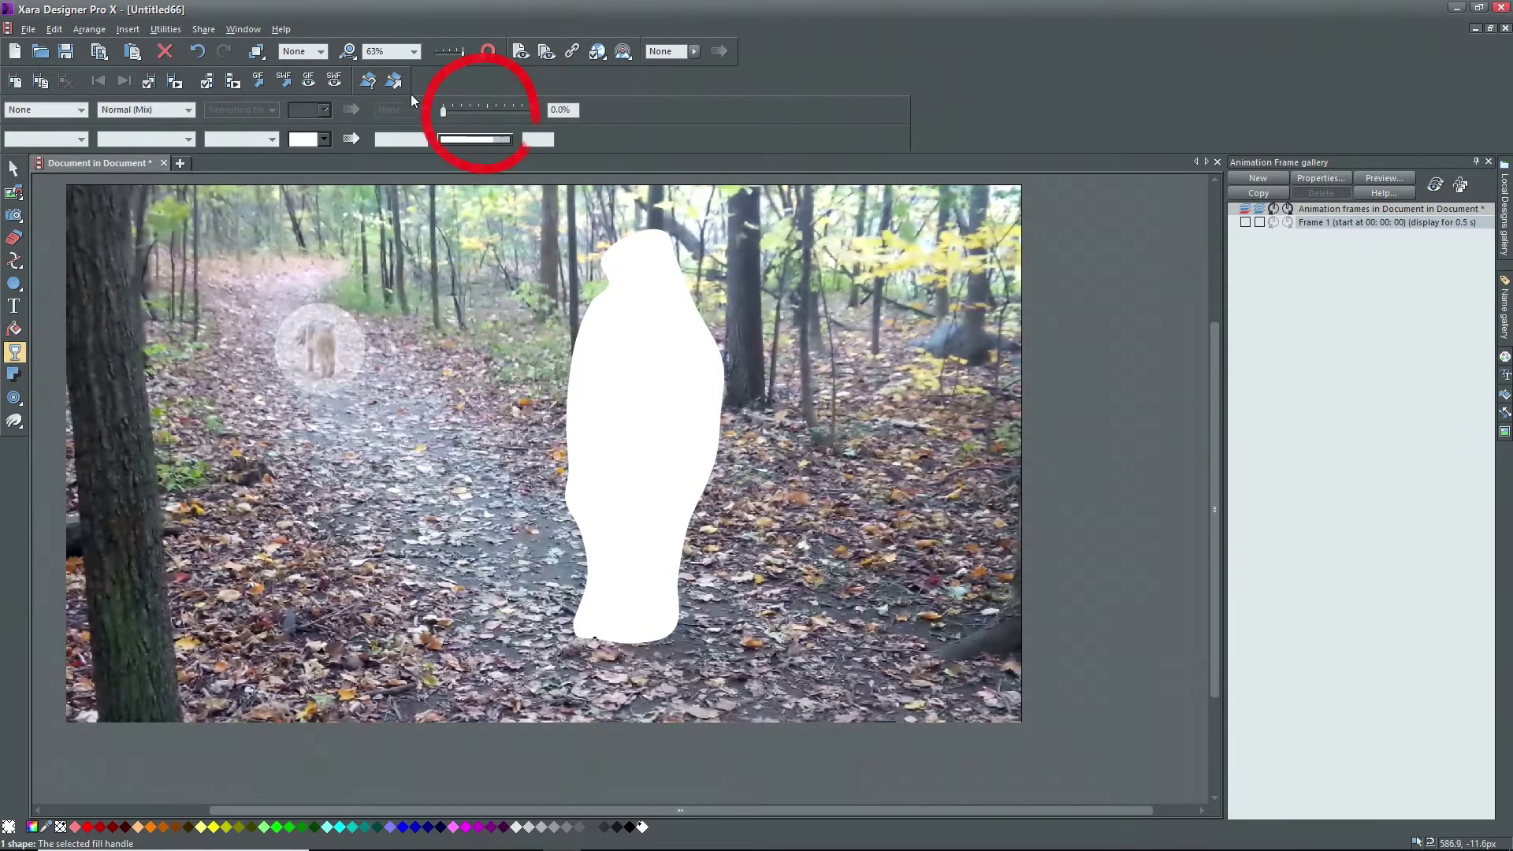
{"action": "left_click_drag", "start_coordinate": [443, 110], "coordinate": [471, 112]}
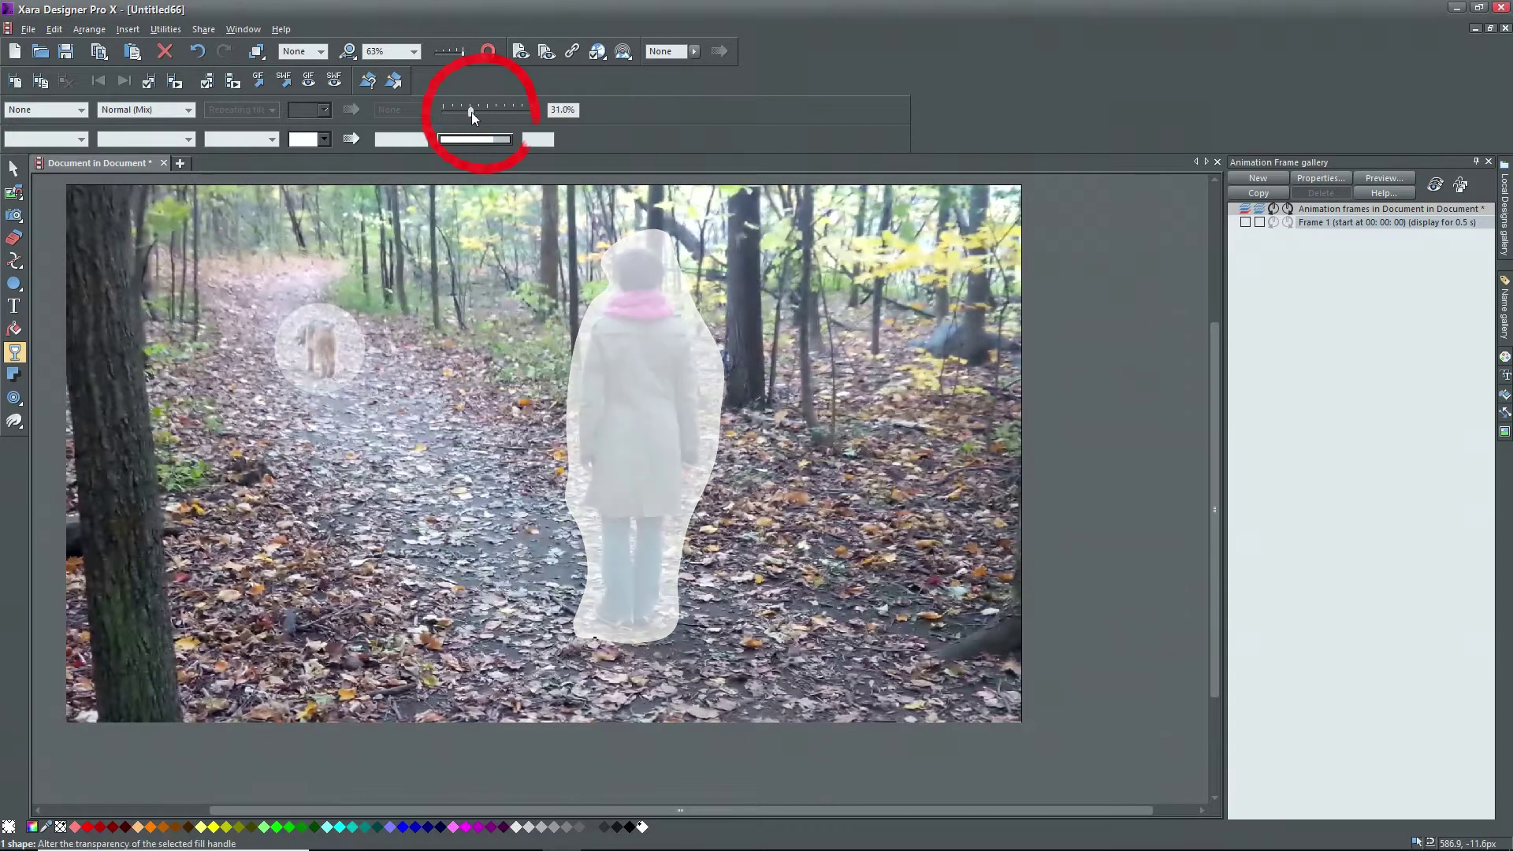
{"action": "left_click", "coordinate": [15, 261]}
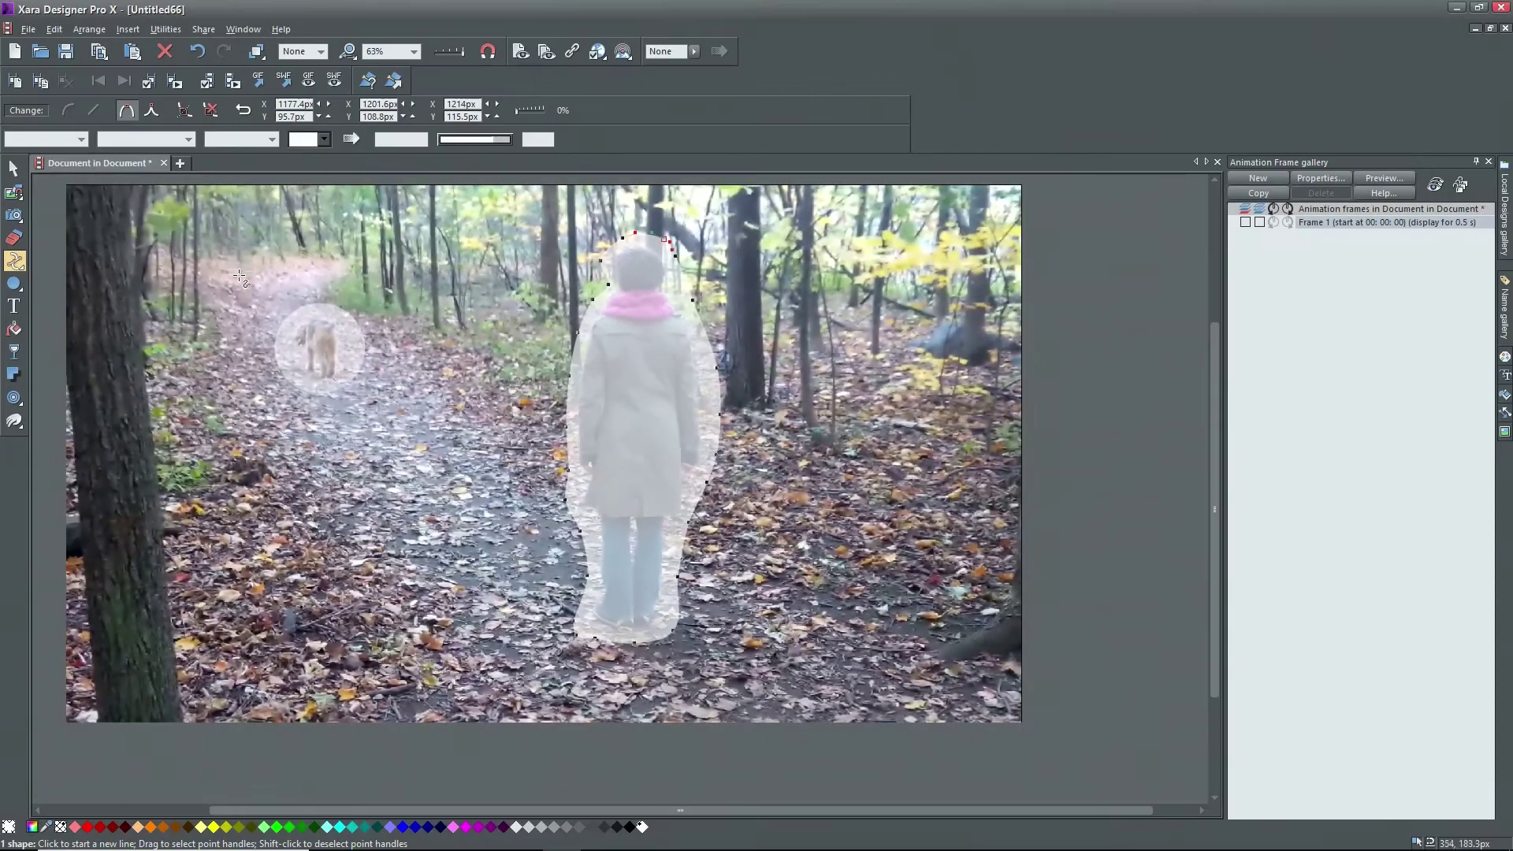
{"action": "left_click", "coordinate": [15, 168]}
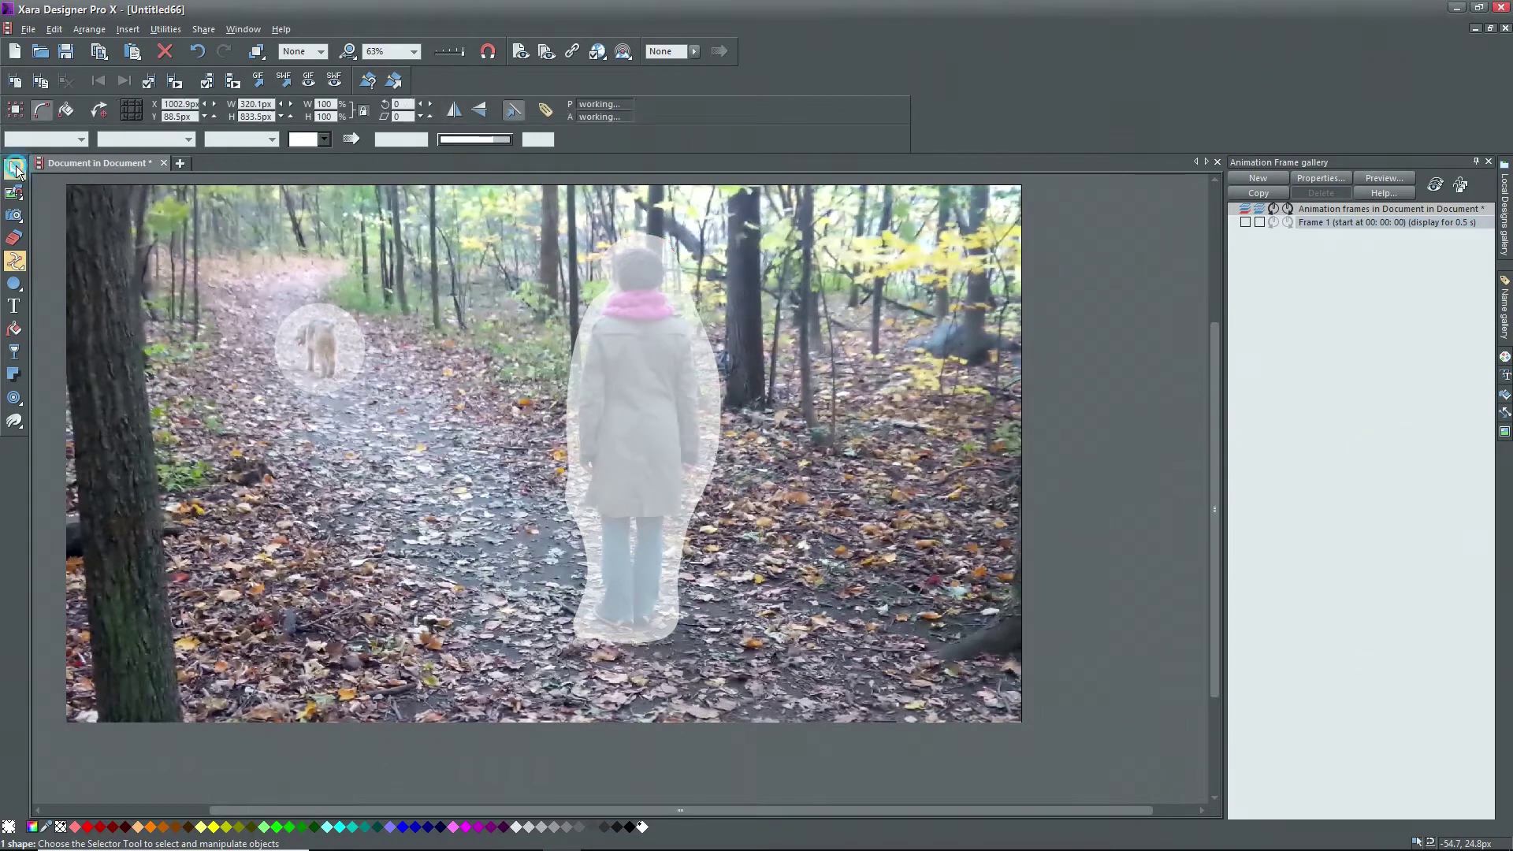
Step: Duplicate the frame as Frame 2 and compare it against Frame 1
{"action": "left_click", "coordinate": [1259, 193]}
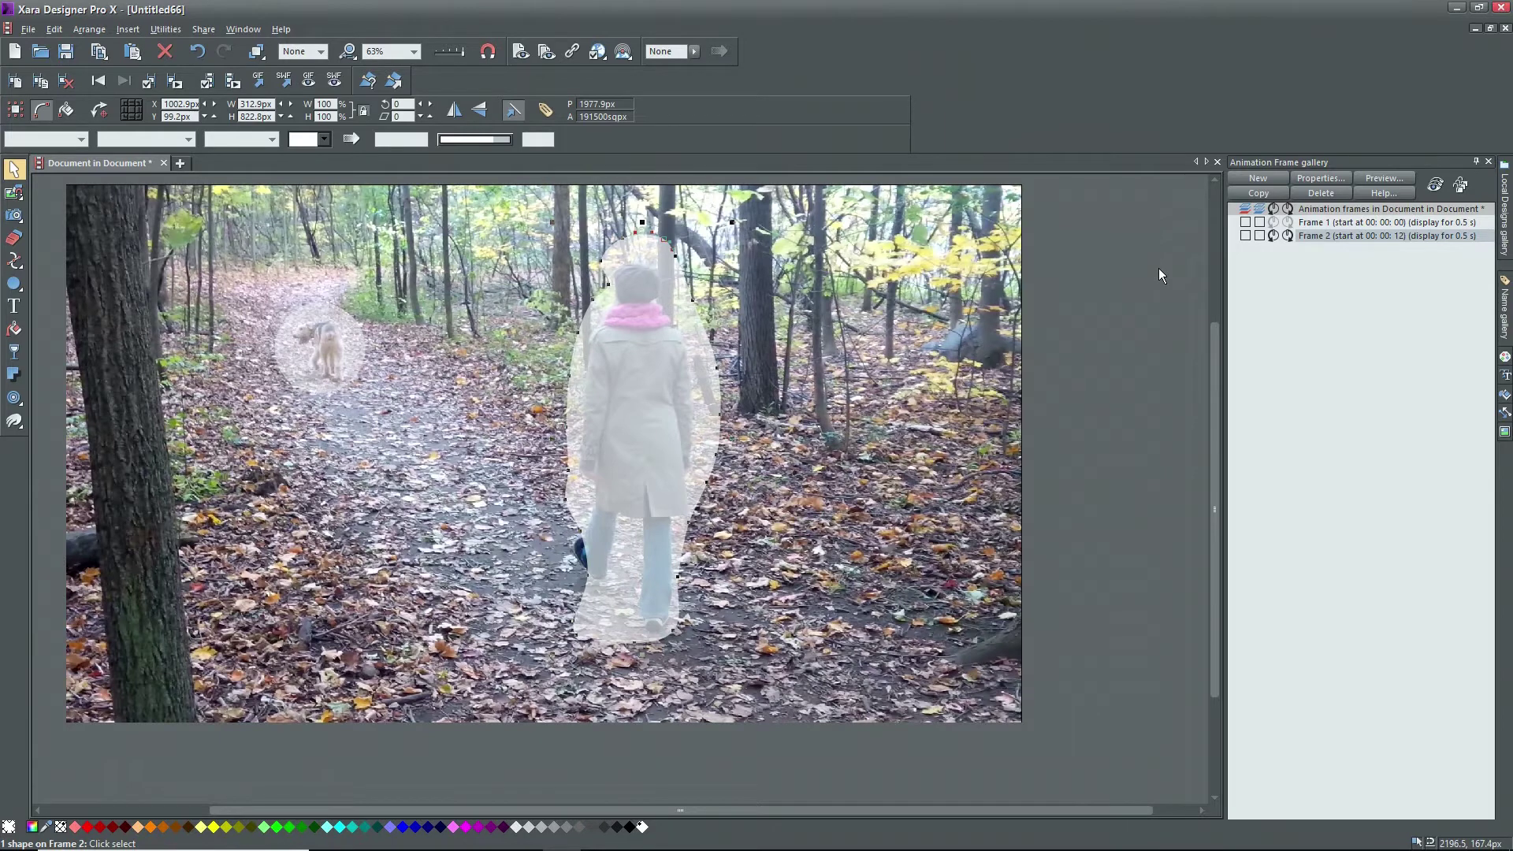
{"action": "left_click", "coordinate": [1324, 223]}
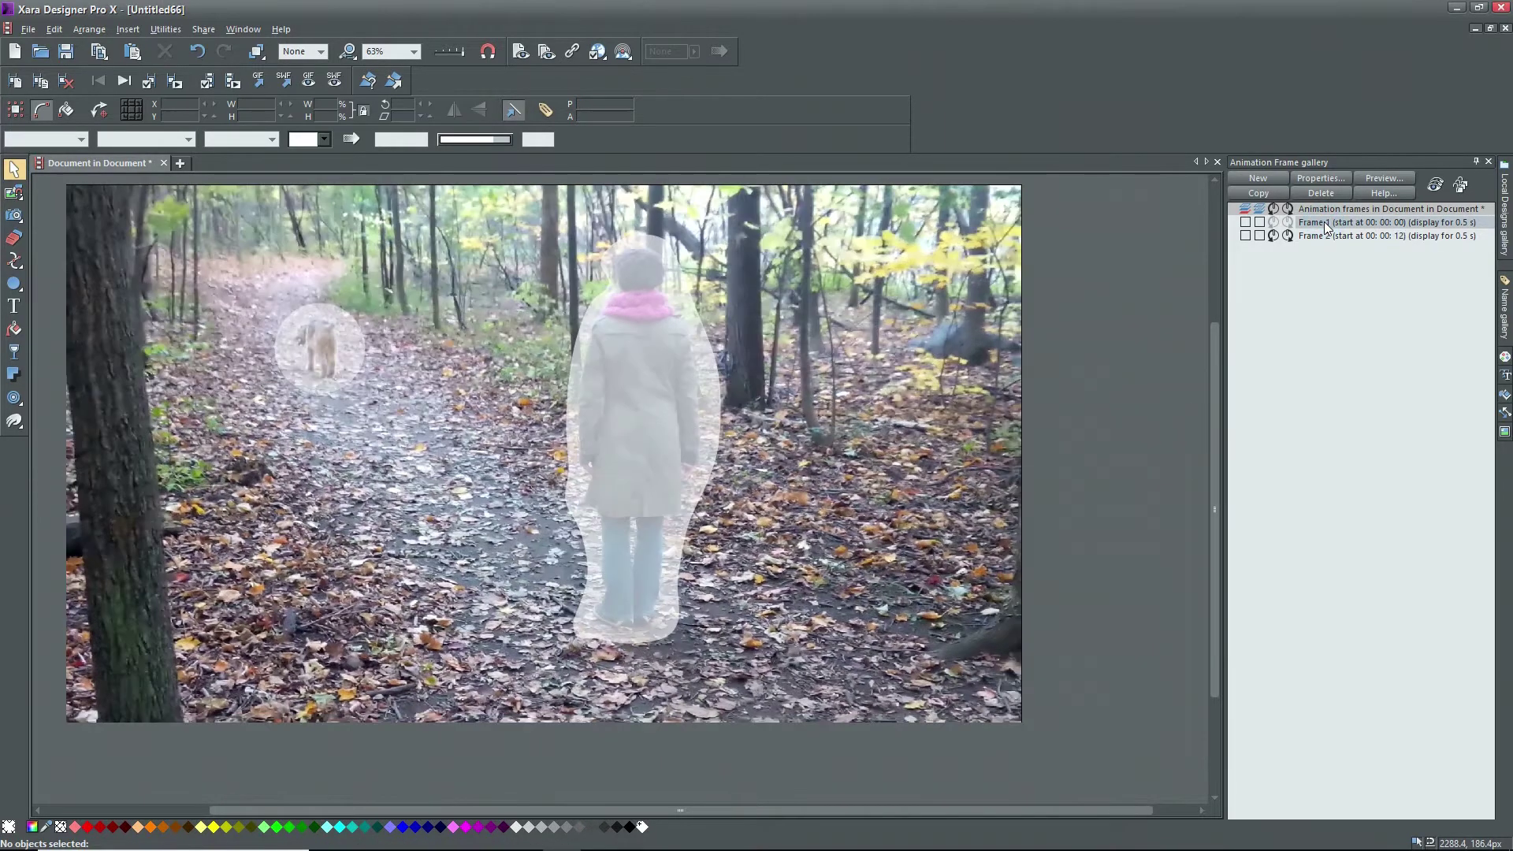
{"action": "left_click", "coordinate": [1319, 236]}
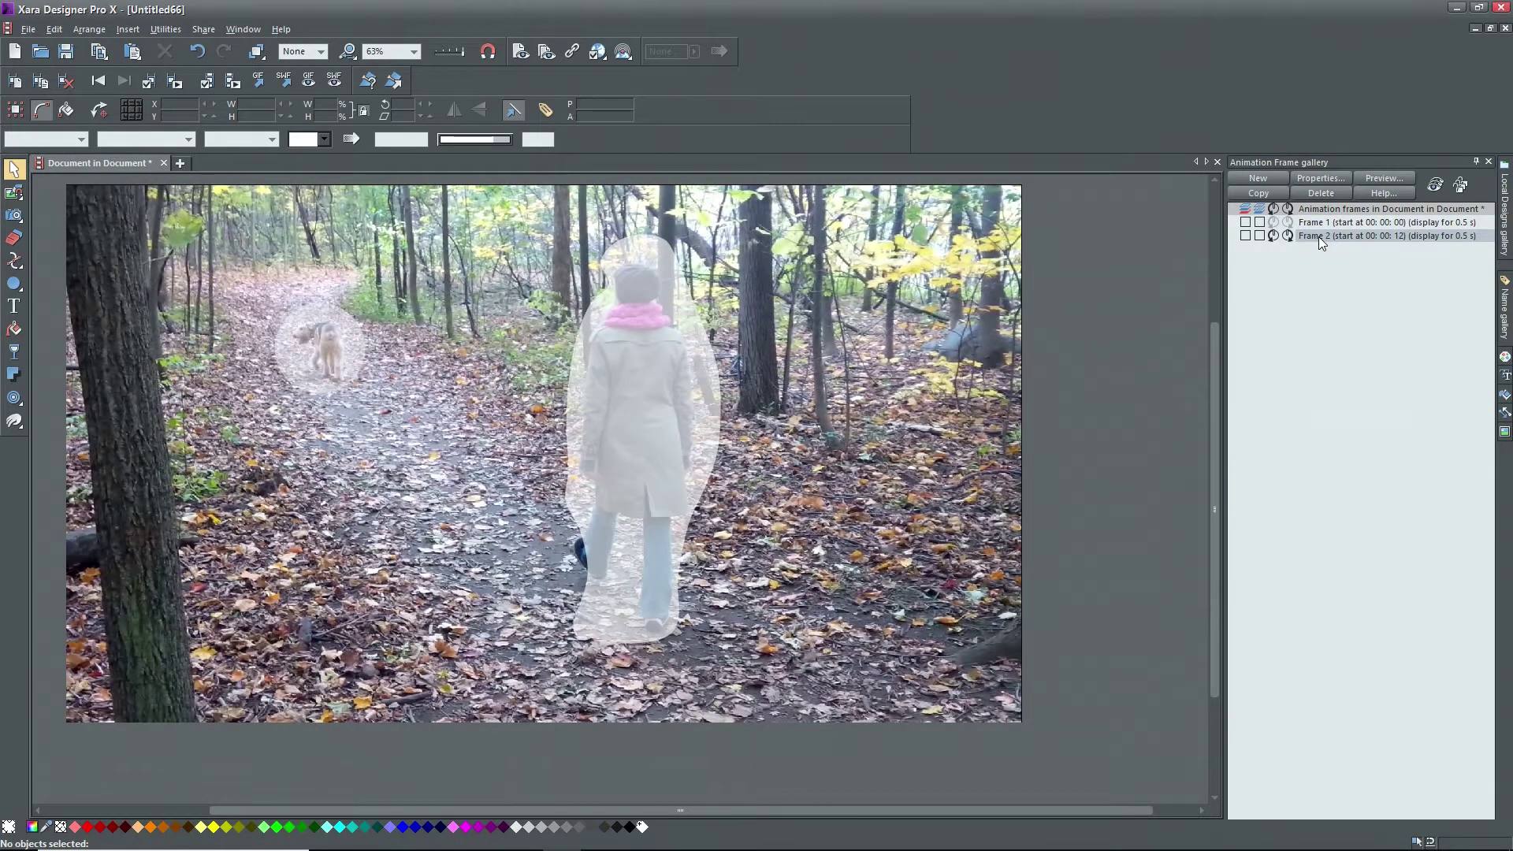
{"action": "left_click", "coordinate": [1316, 226]}
{"action": "left_click", "coordinate": [1313, 236]}
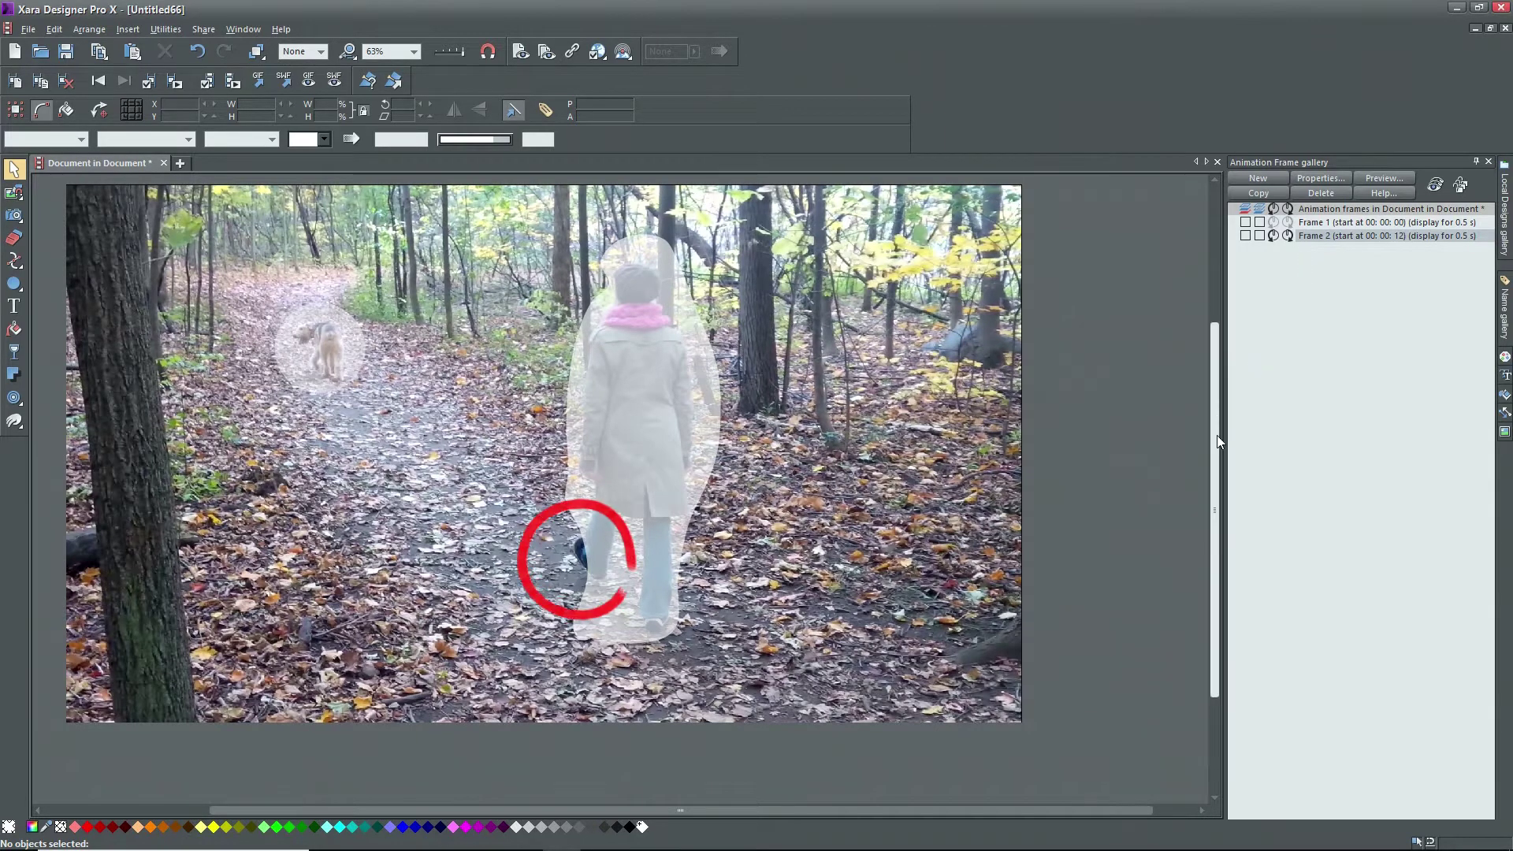
Step: On Frame 2, reshape the person mask's outline points around the legs to fit her stride
{"action": "left_click", "coordinate": [622, 454]}
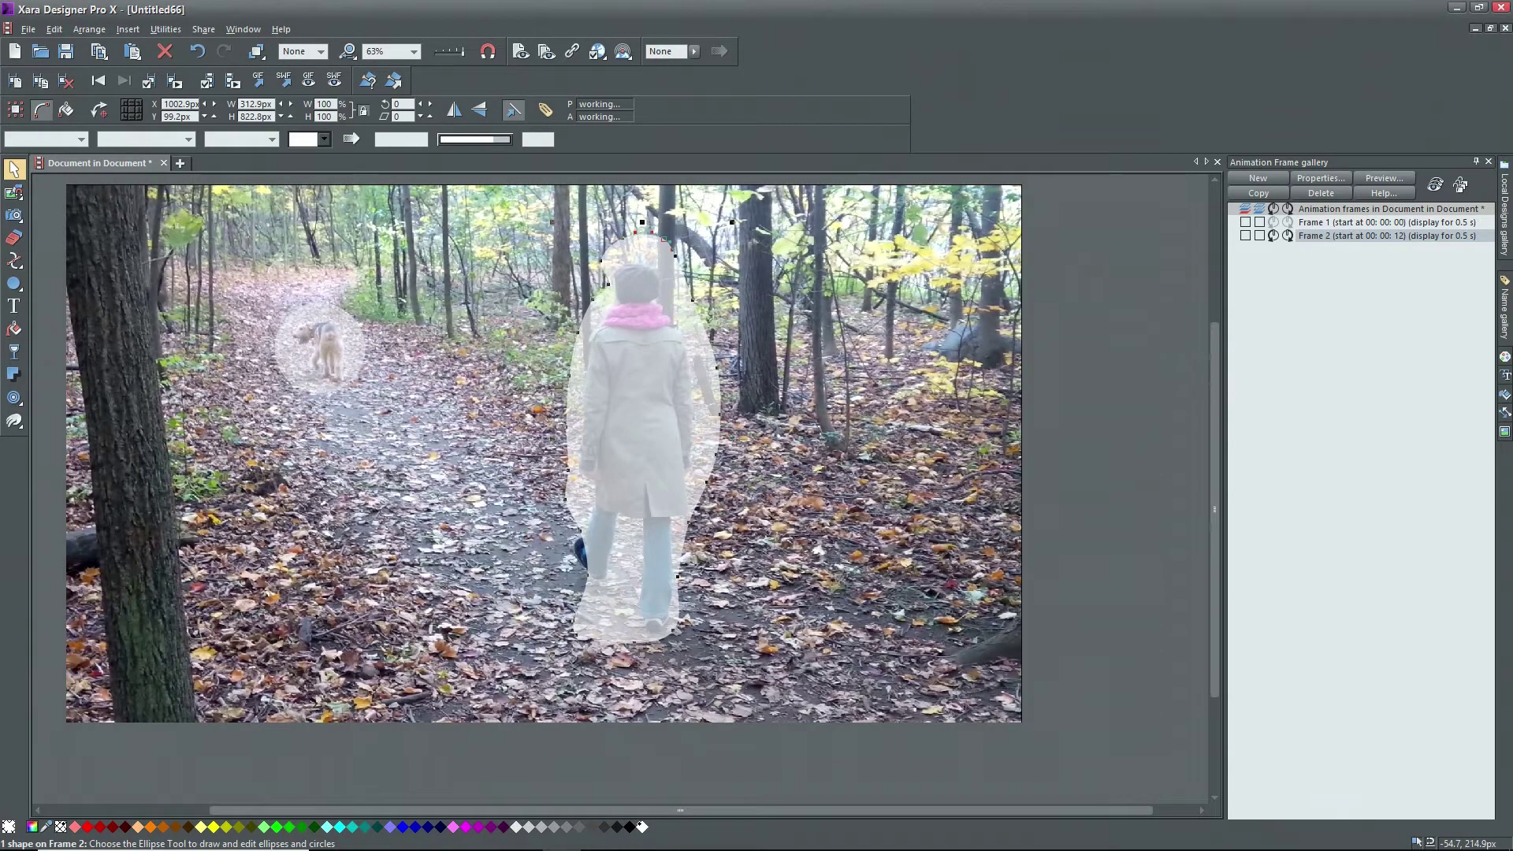
{"action": "left_click", "coordinate": [14, 260]}
{"action": "left_click", "coordinate": [580, 567]}
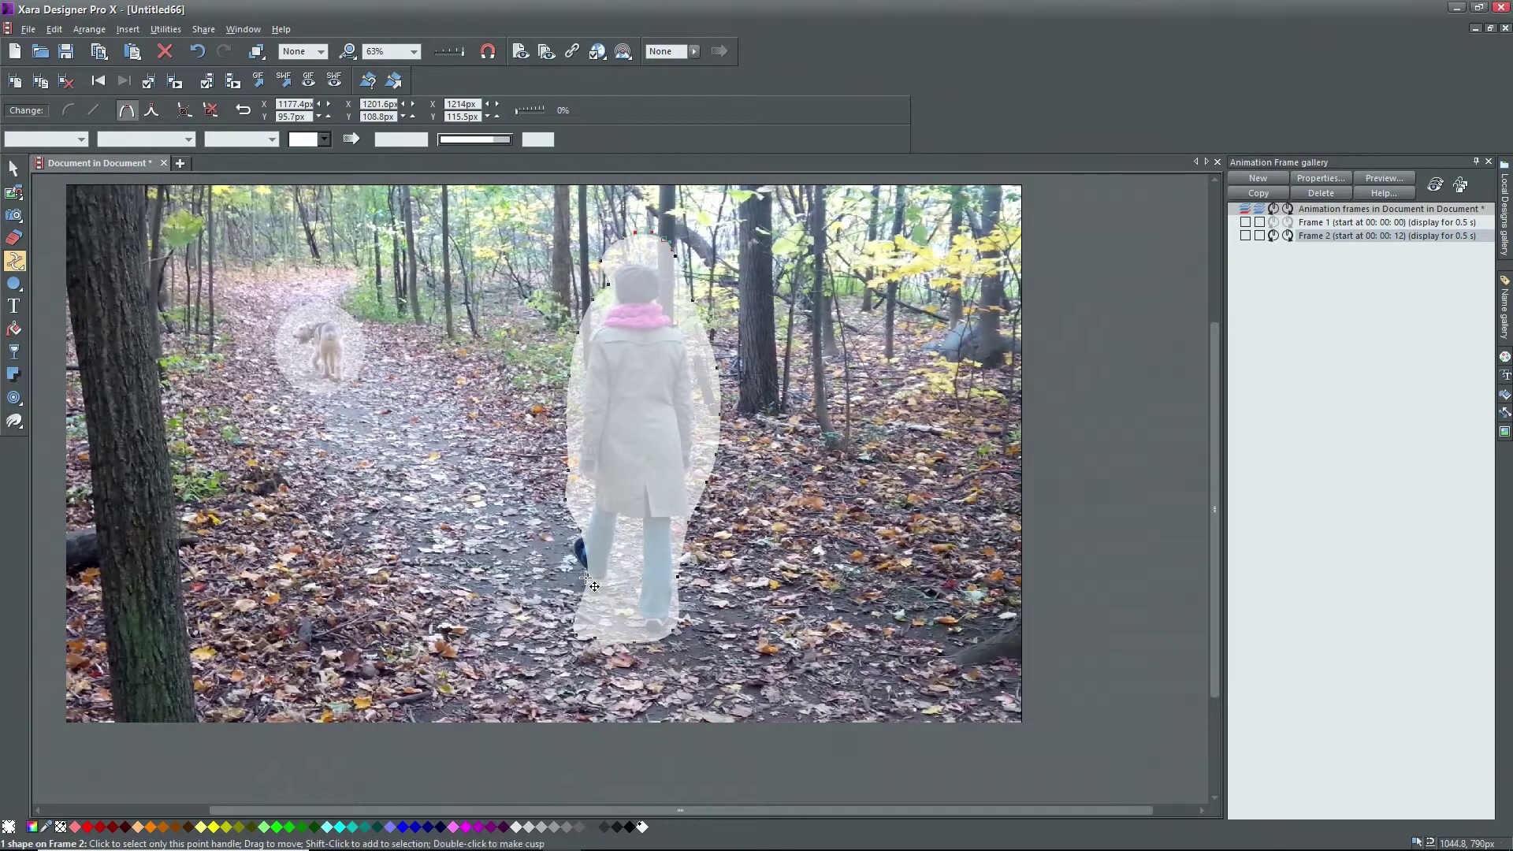
{"action": "left_click_drag", "start_coordinate": [581, 567], "coordinate": [570, 565]}
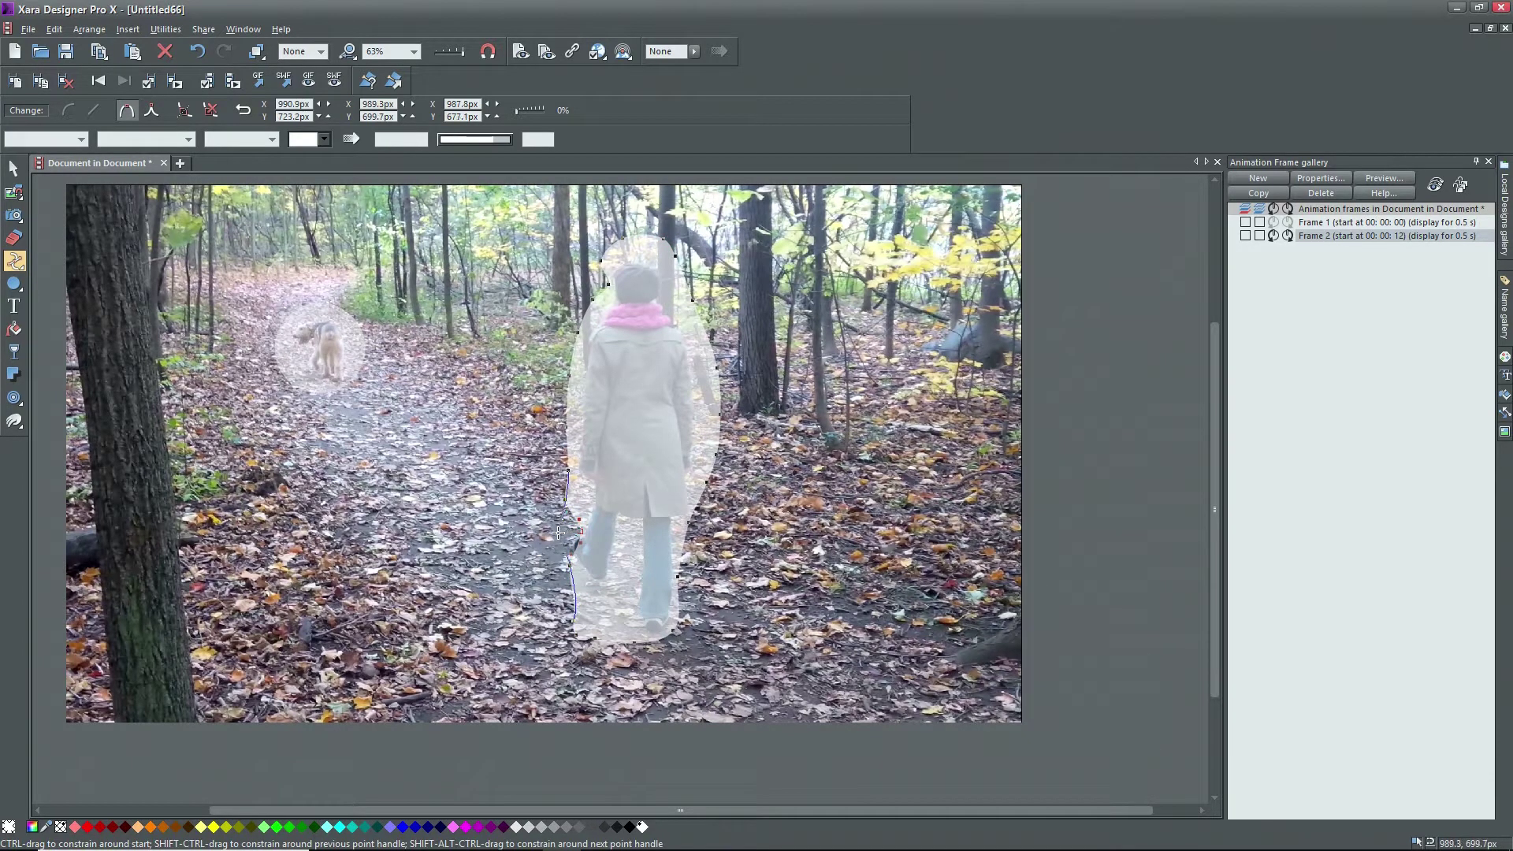
{"action": "left_click_drag", "start_coordinate": [567, 532], "coordinate": [559, 532]}
{"action": "left_click", "coordinate": [681, 581]}
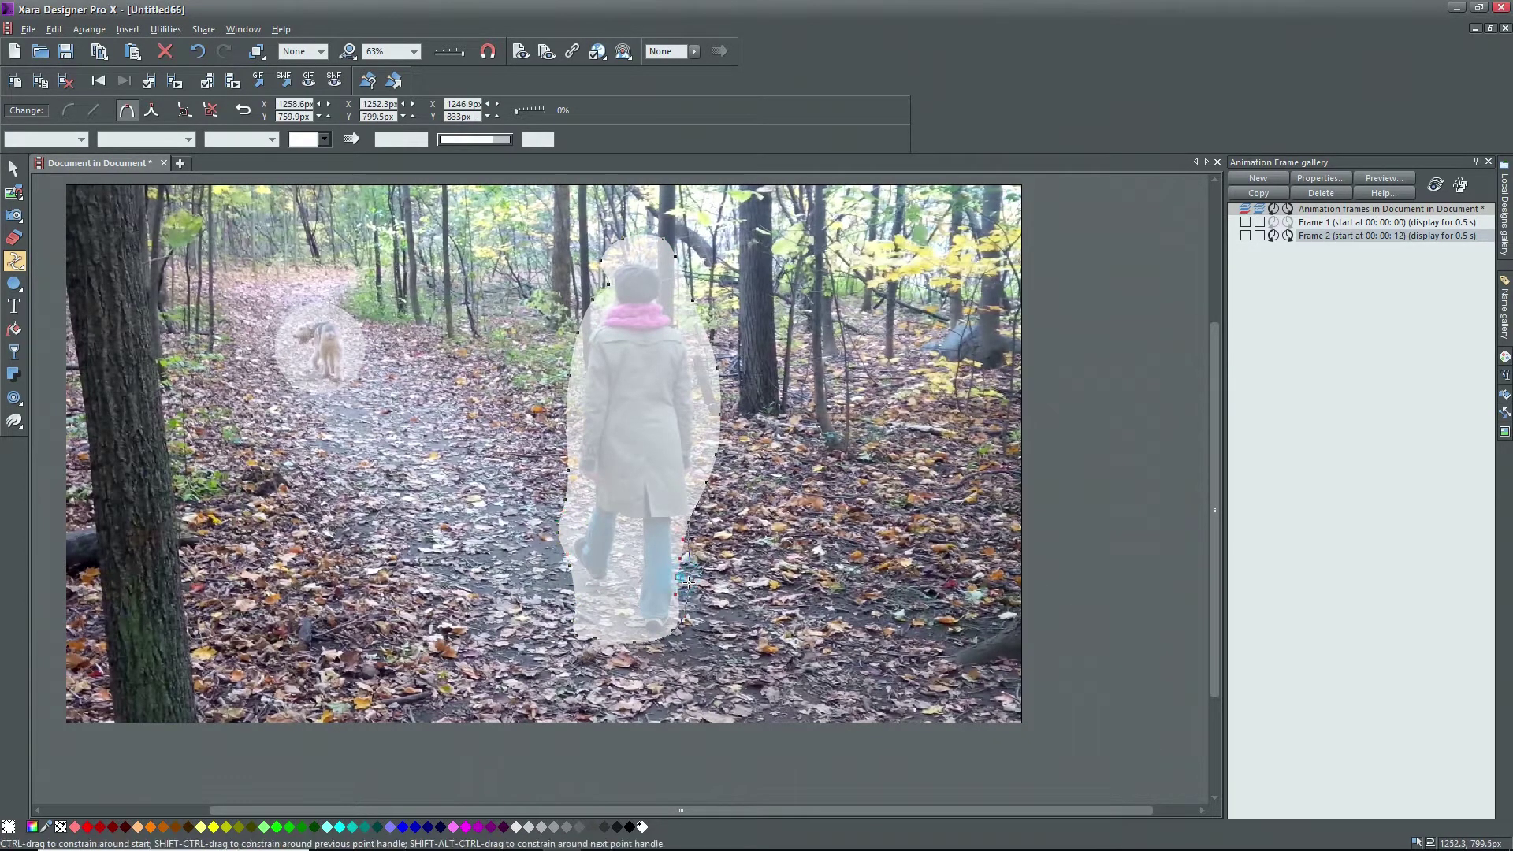
{"action": "left_click", "coordinate": [674, 630]}
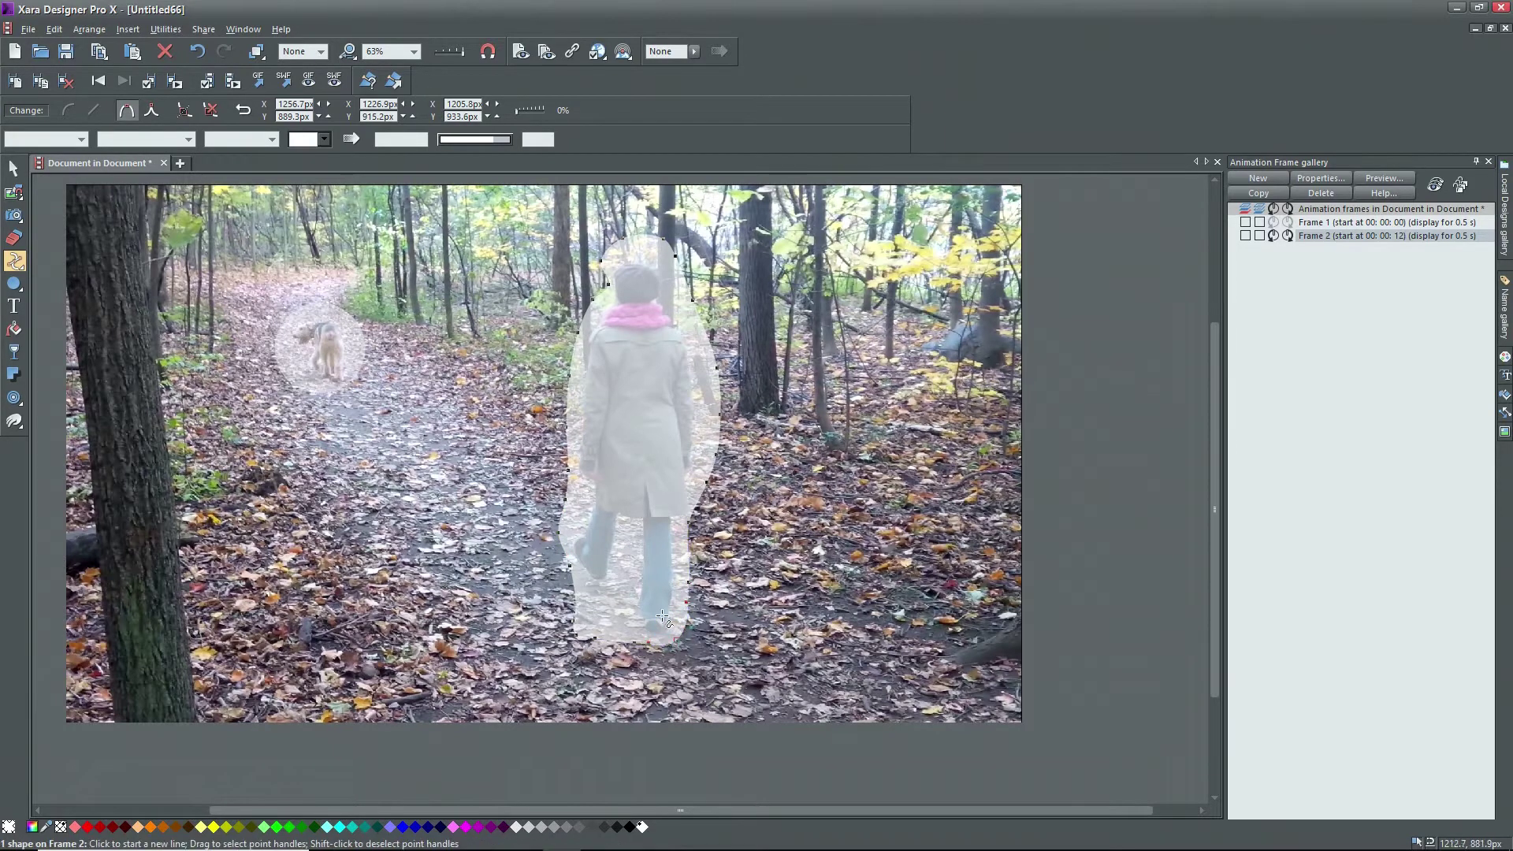
{"action": "left_click", "coordinate": [608, 284]}
Step: Add Frame 3, moving the dog circle and repositioning and shortening the person mask
{"action": "left_click", "coordinate": [1258, 194]}
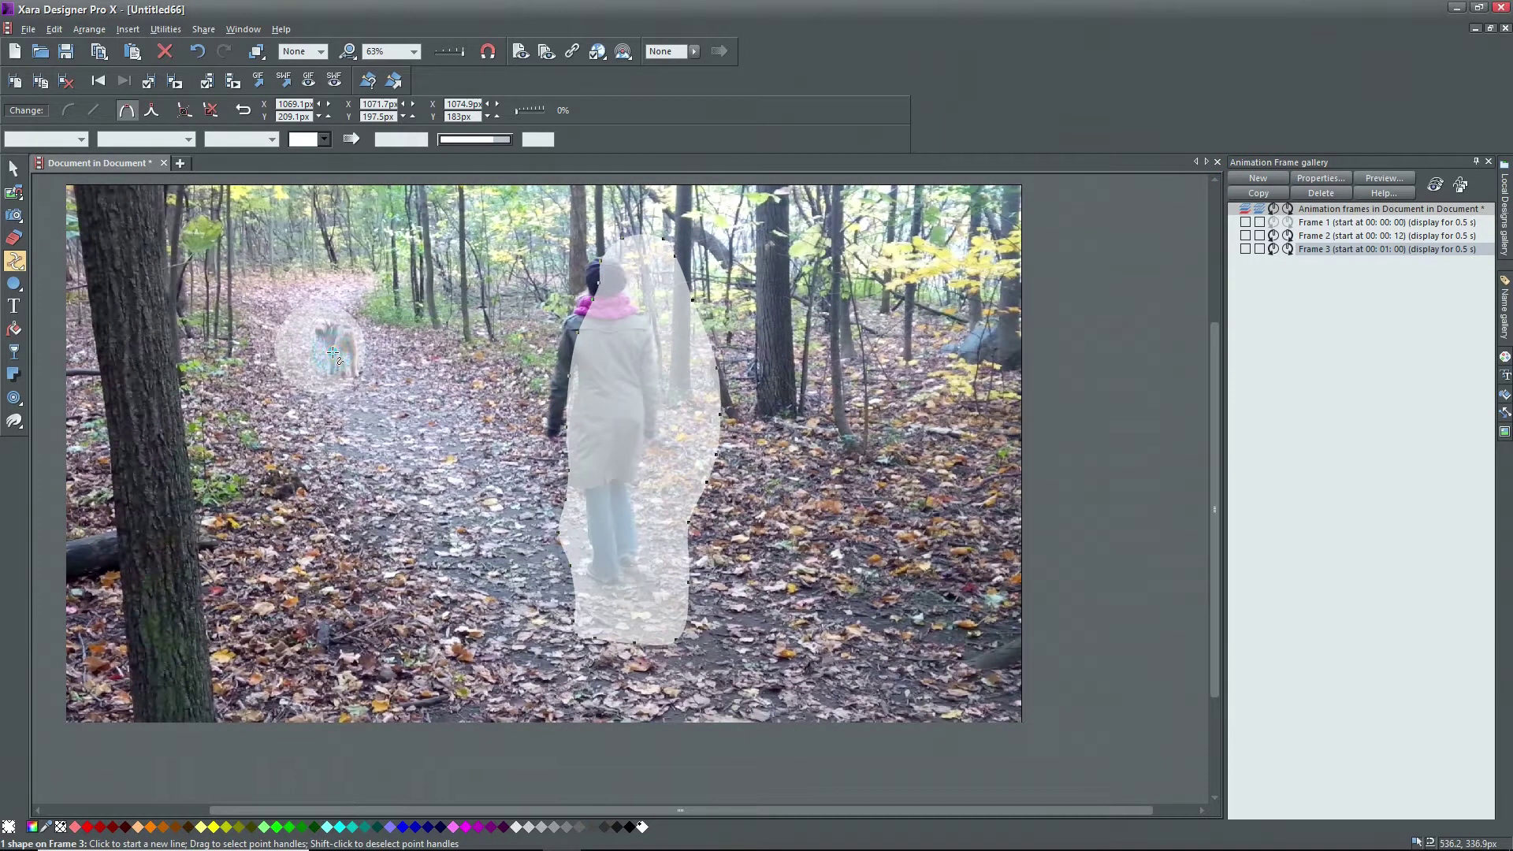
{"action": "key", "text": "Escape"}
{"action": "left_click", "coordinate": [14, 169]}
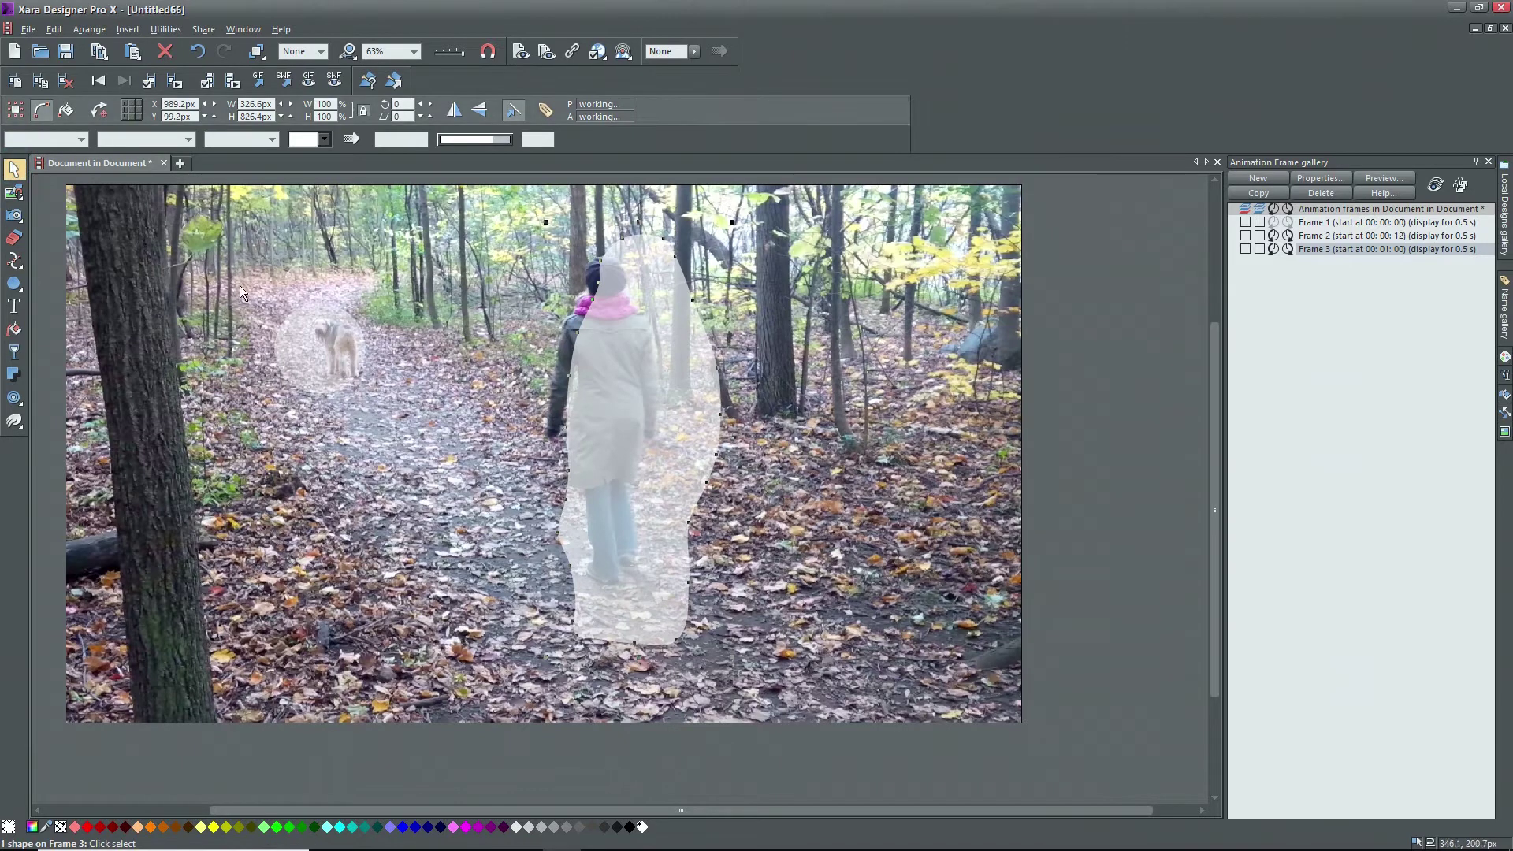
{"action": "left_click_drag", "start_coordinate": [312, 337], "coordinate": [331, 347]}
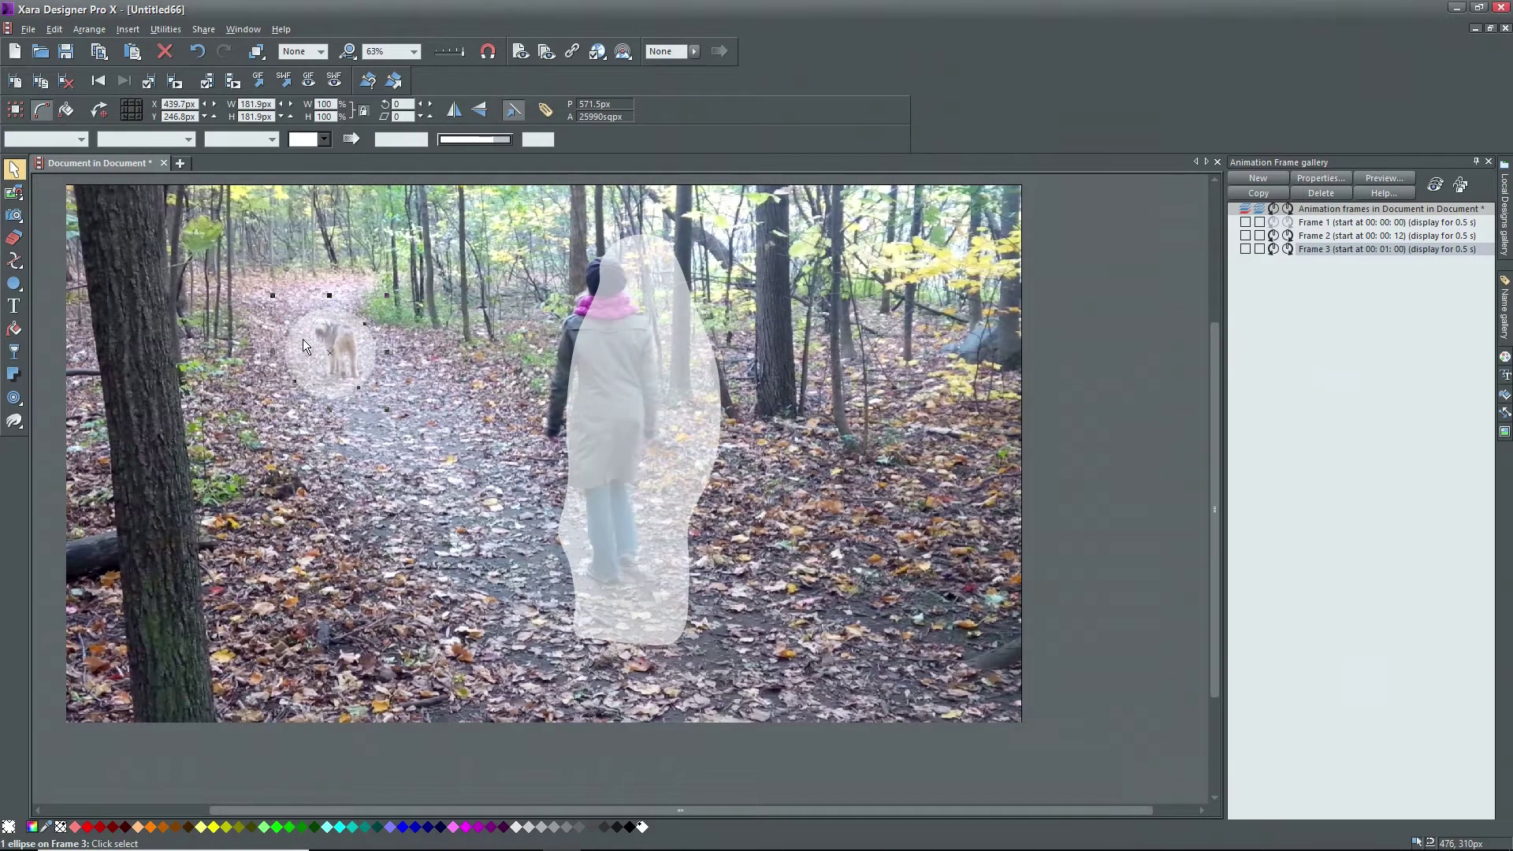
{"action": "left_click", "coordinate": [632, 377]}
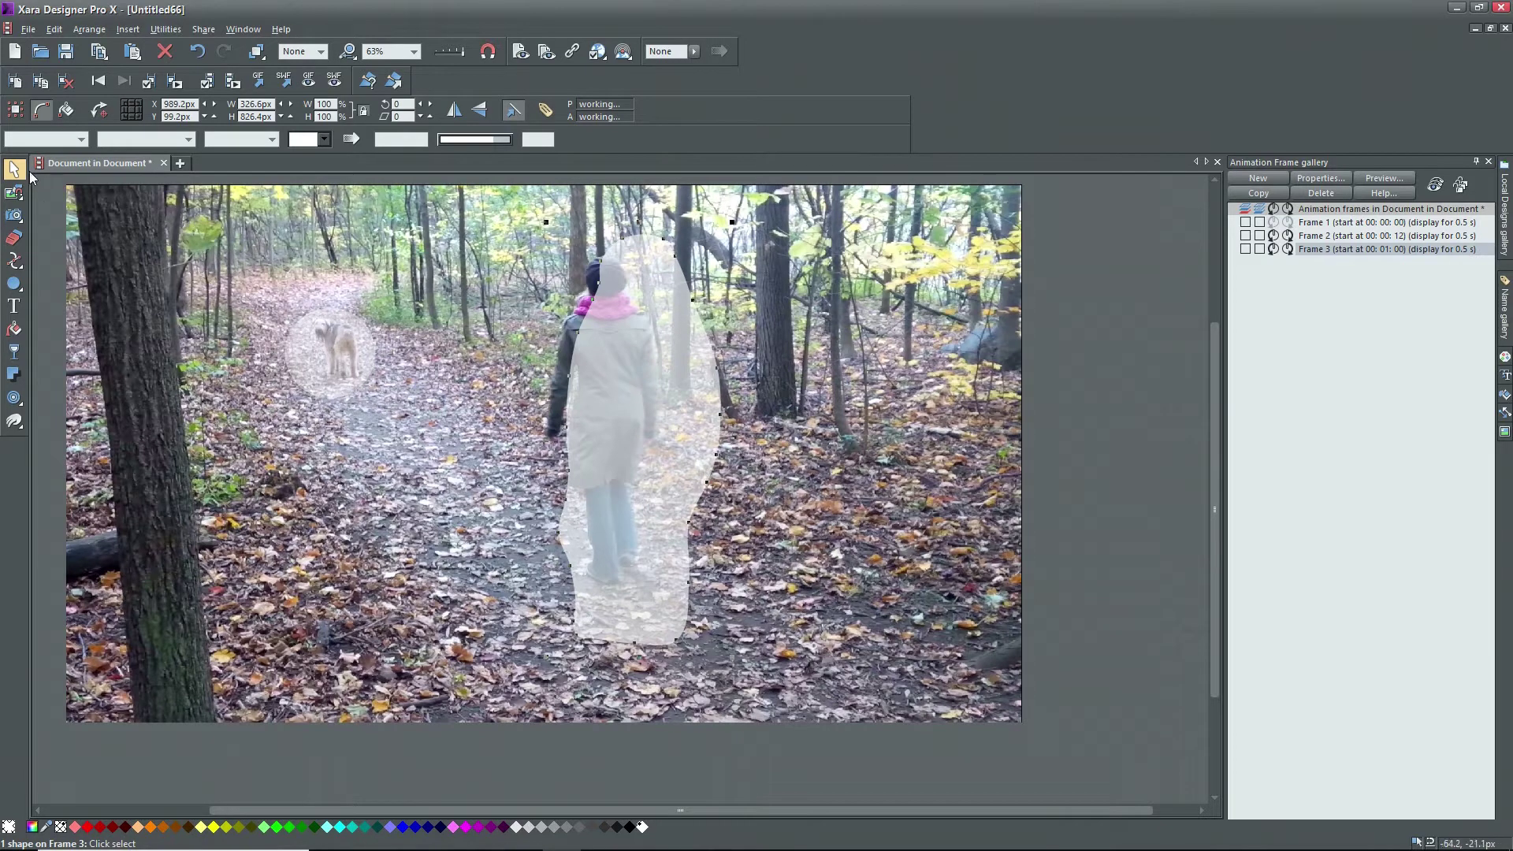
{"action": "left_click_drag", "start_coordinate": [593, 369], "coordinate": [563, 360]}
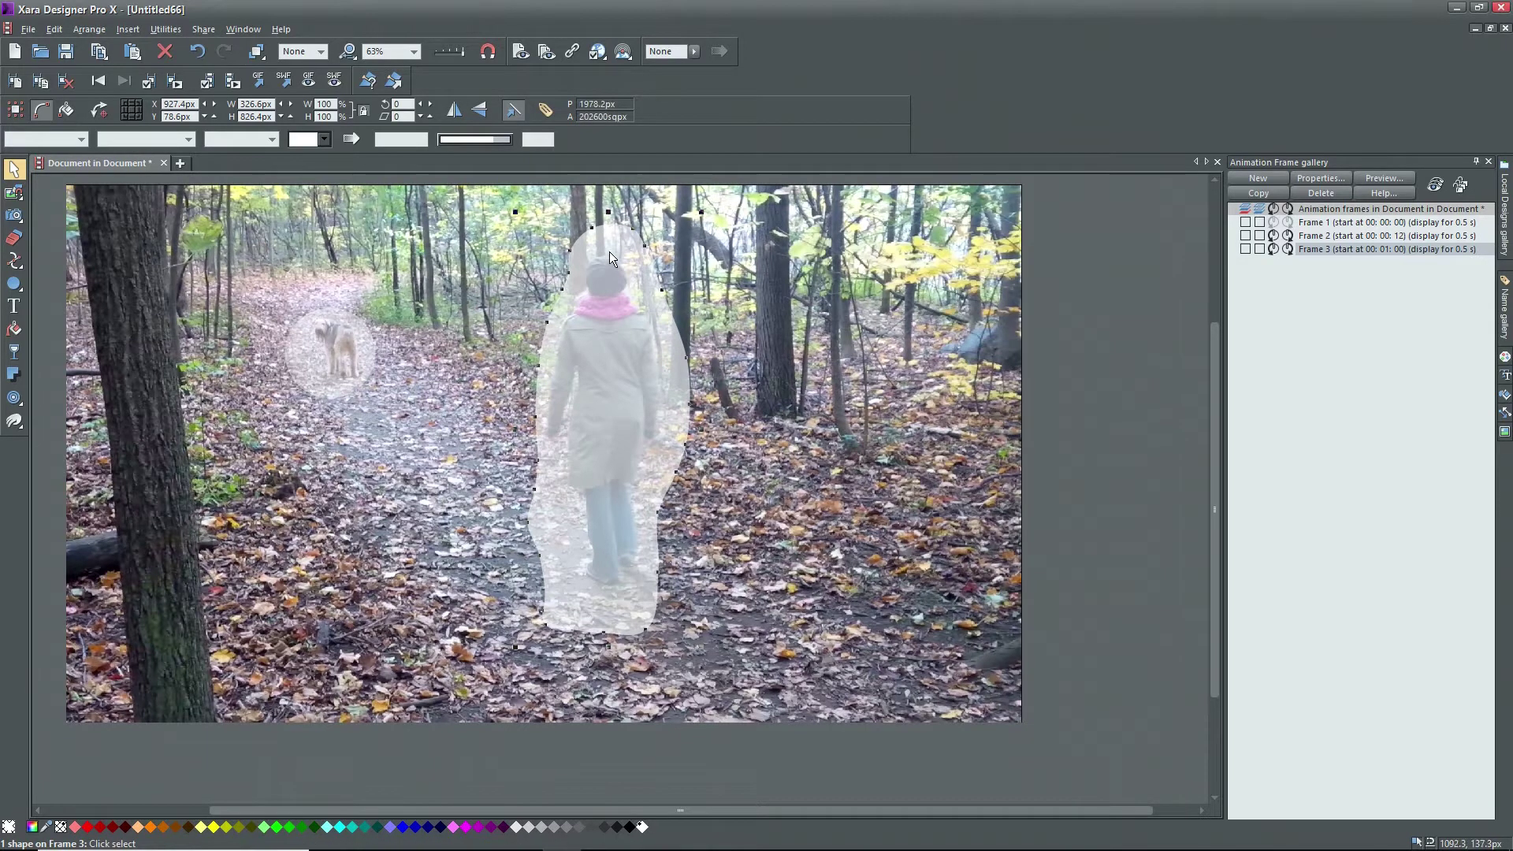
{"action": "left_click_drag", "start_coordinate": [608, 211], "coordinate": [608, 231]}
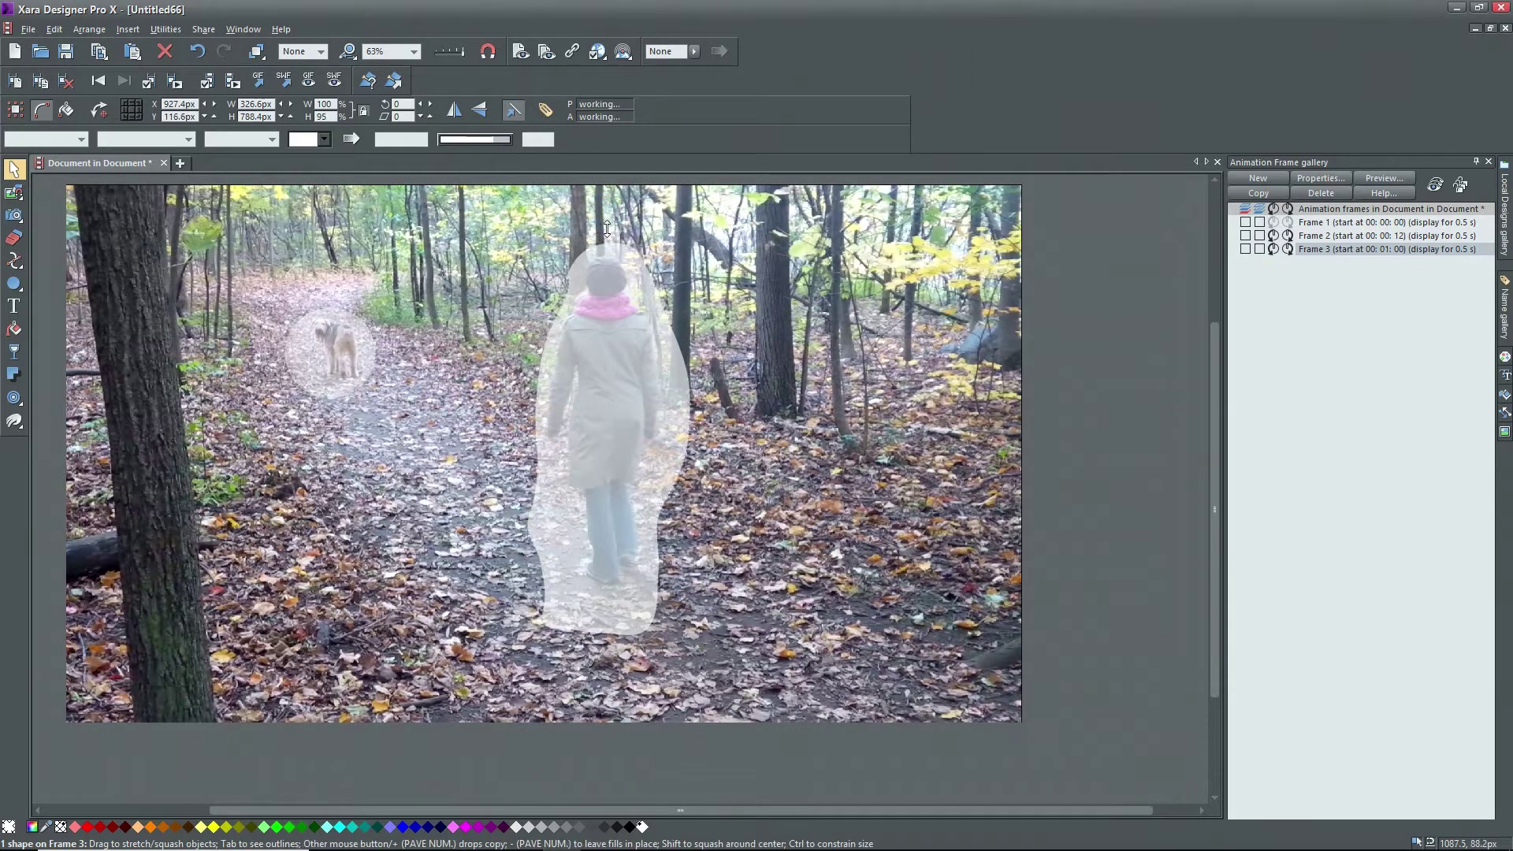
{"action": "left_click_drag", "start_coordinate": [607, 648], "coordinate": [608, 611]}
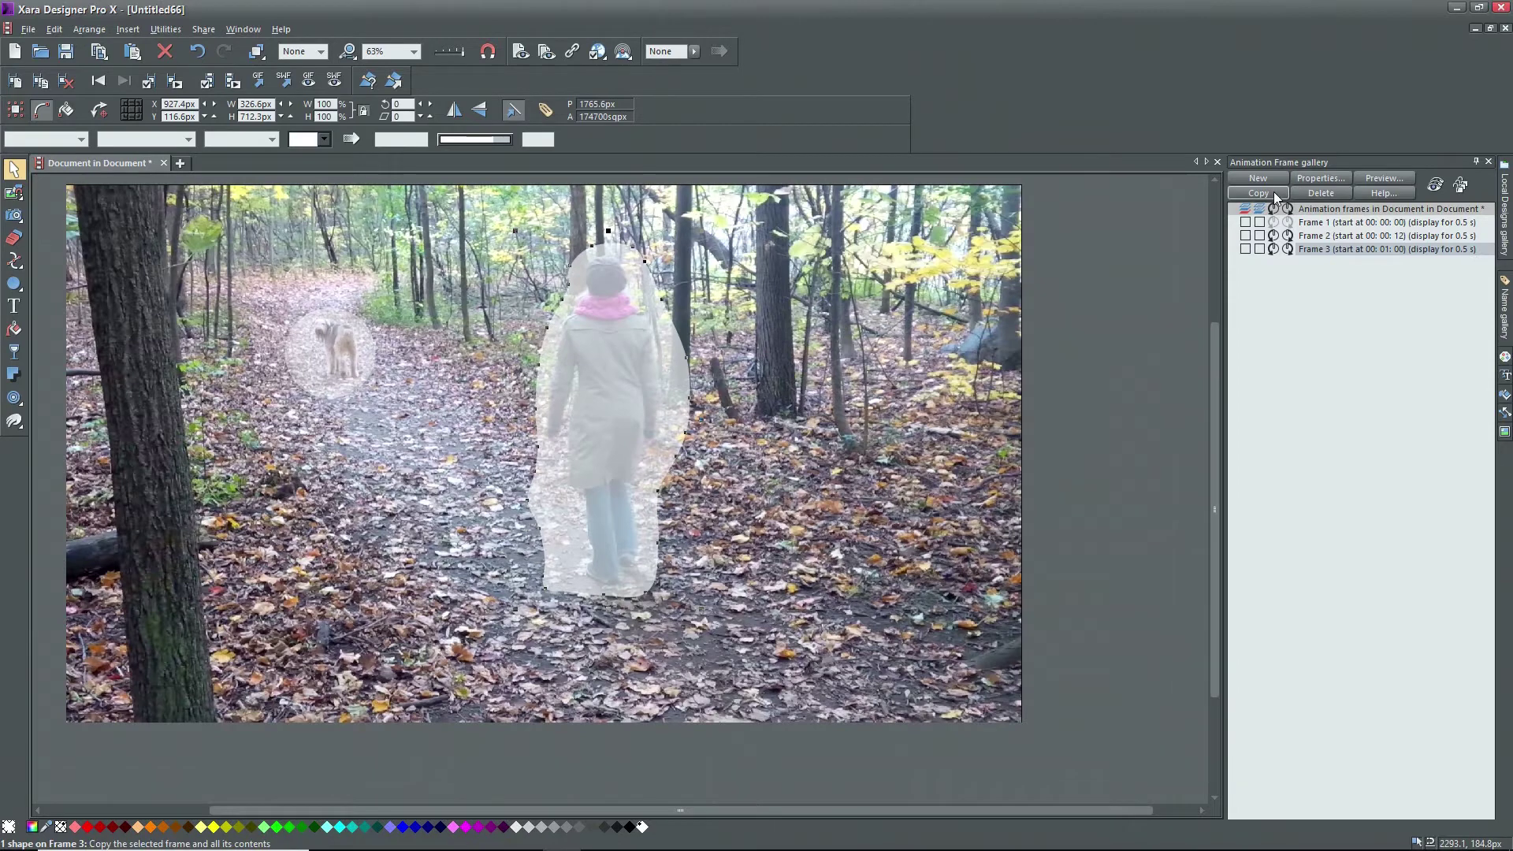
Step: Add Frames 4 and 5, shifting the person mask and dog circle to follow the walkers
{"action": "left_click", "coordinate": [1258, 193]}
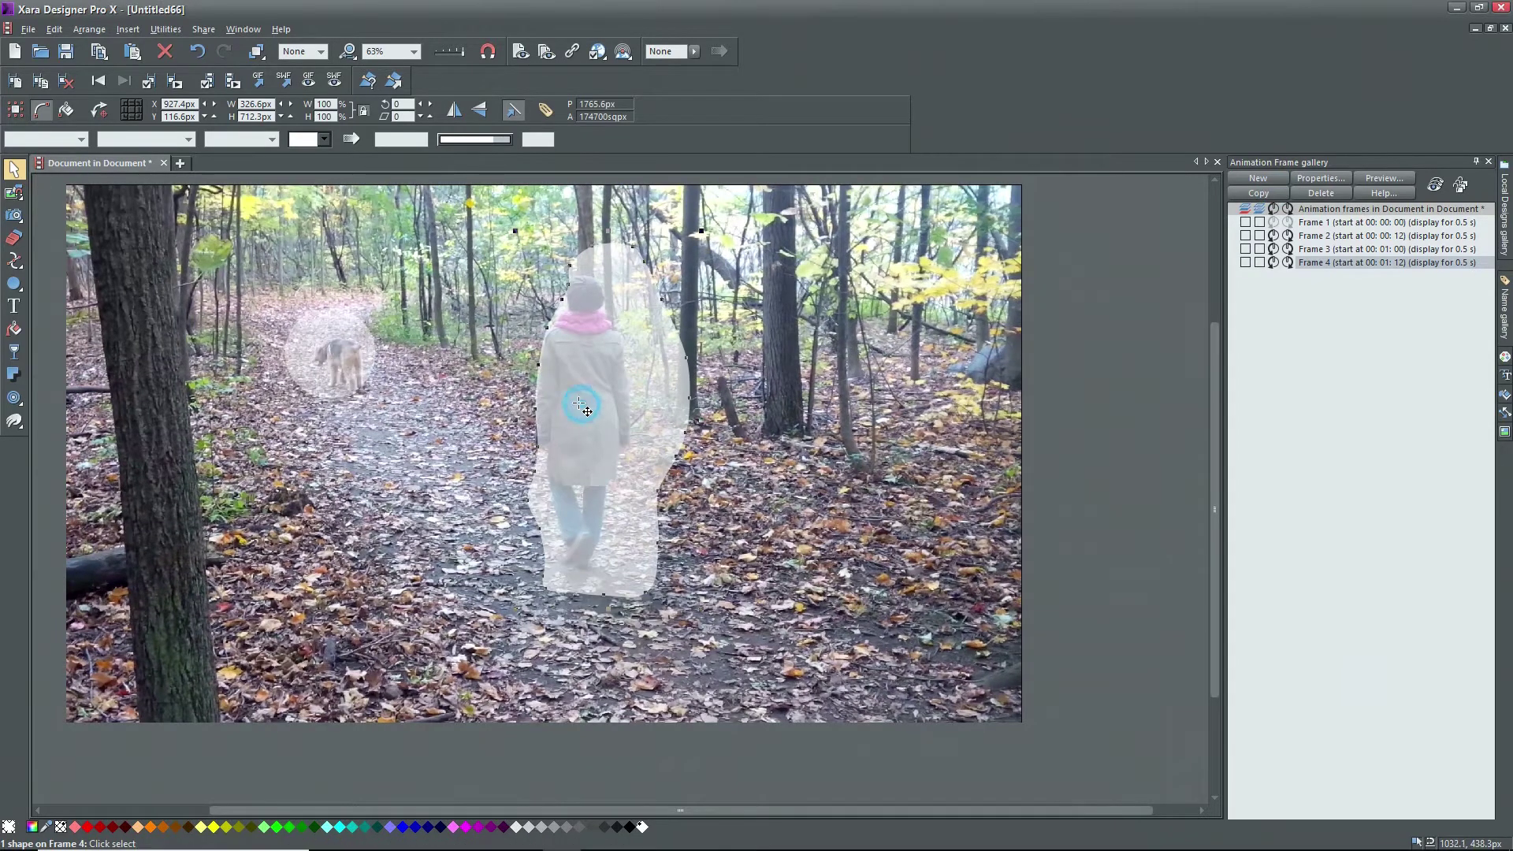
{"action": "left_click_drag", "start_coordinate": [584, 408], "coordinate": [563, 406]}
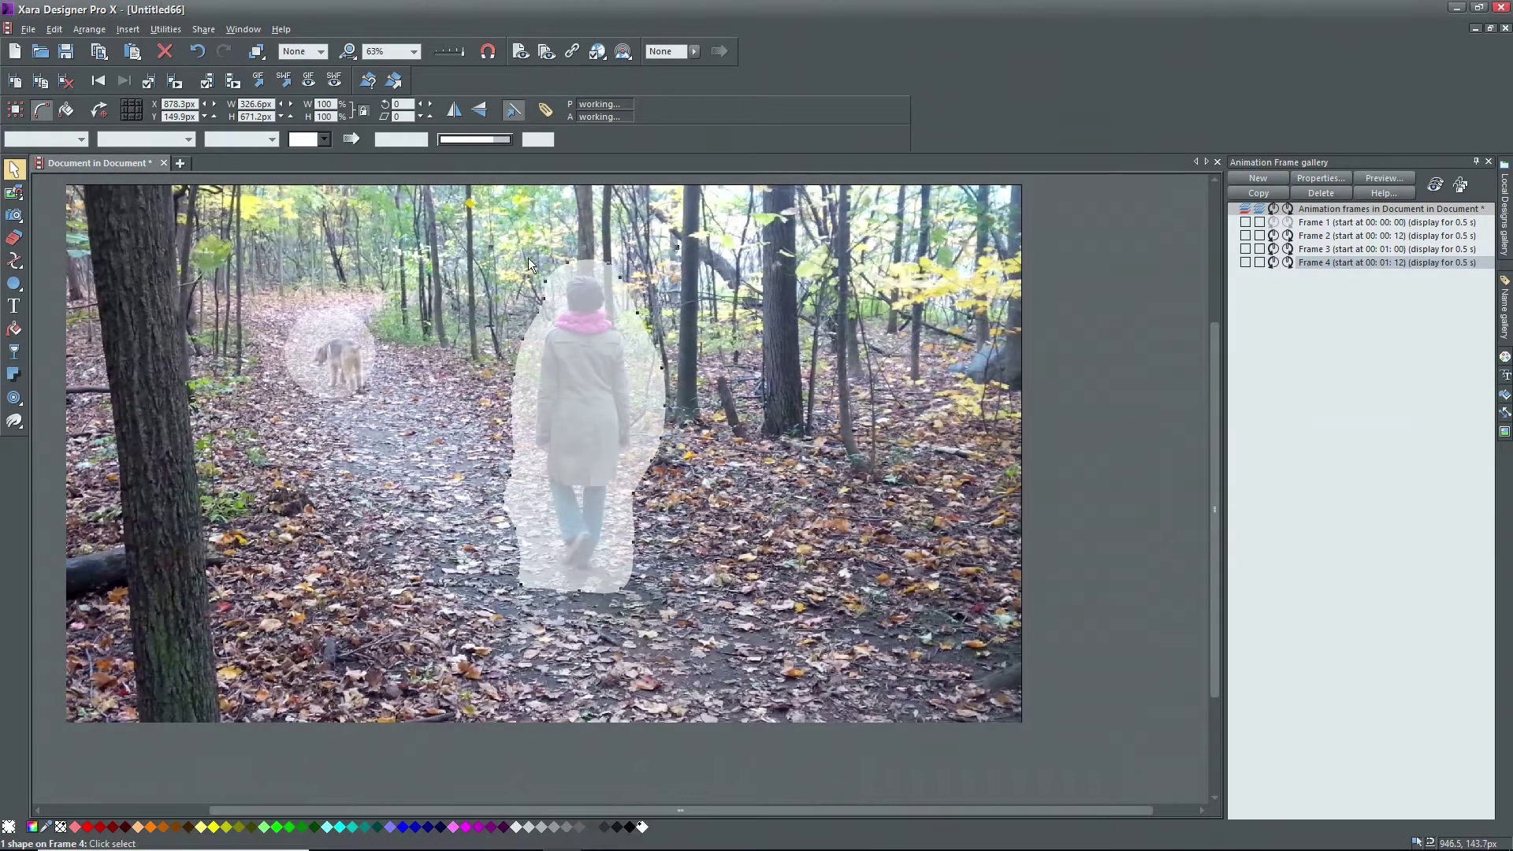
{"action": "left_click_drag", "start_coordinate": [302, 349], "coordinate": [318, 359]}
{"action": "left_click", "coordinate": [1258, 193]}
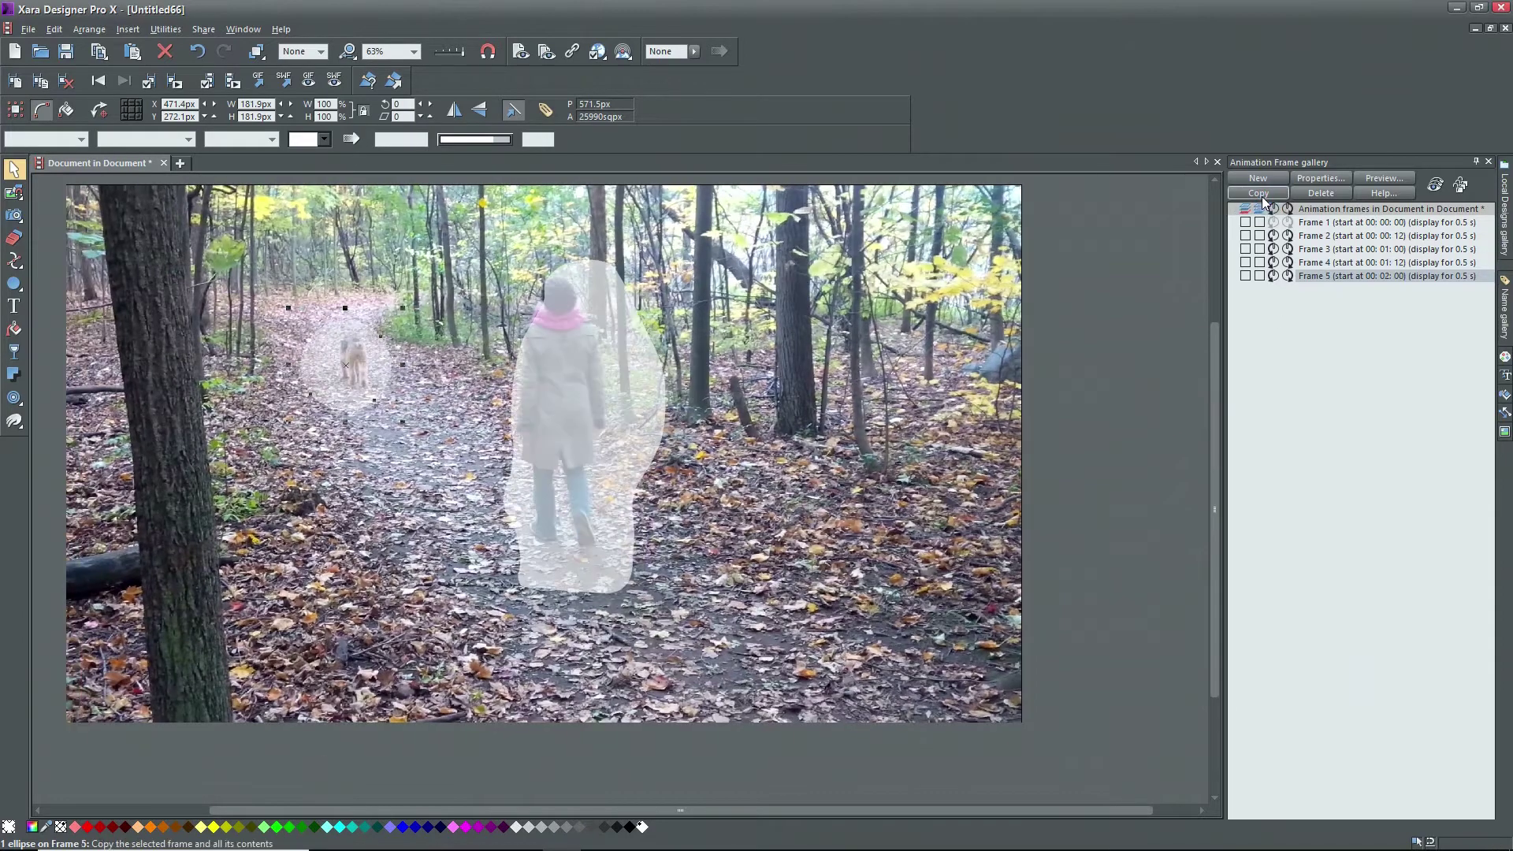
{"action": "left_click_drag", "start_coordinate": [640, 420], "coordinate": [591, 396]}
Step: Add Frames 6–8, moving the dog ellipse and squashing and narrowing the person mask
{"action": "left_click", "coordinate": [1258, 193]}
{"action": "left_click", "coordinate": [1261, 192]}
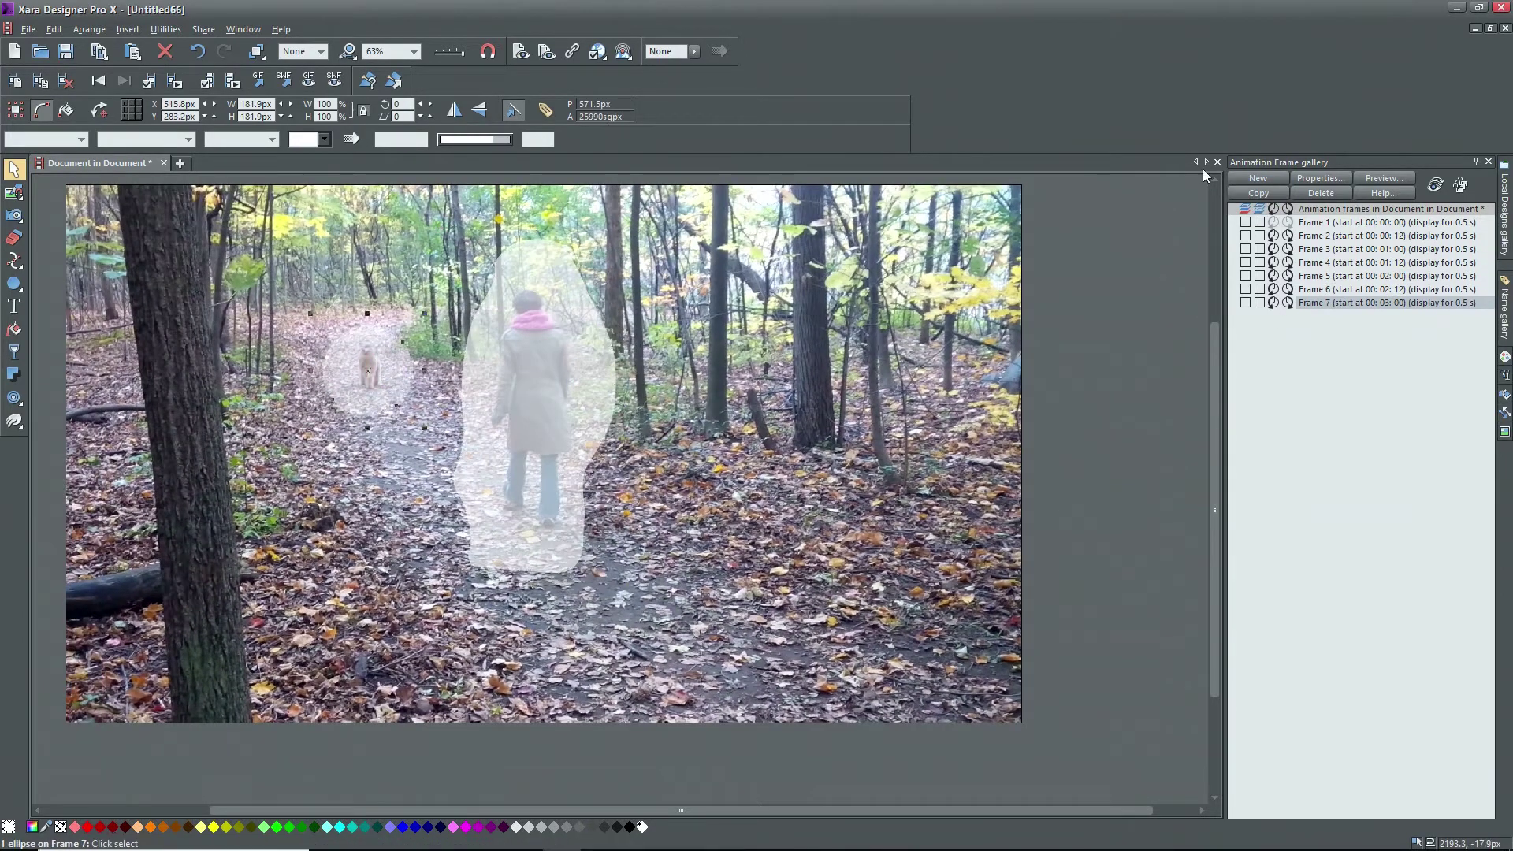
{"action": "left_click", "coordinate": [1258, 193]}
{"action": "left_click", "coordinate": [357, 341]}
{"action": "left_click_drag", "start_coordinate": [358, 347], "coordinate": [372, 359]}
{"action": "left_click_drag", "start_coordinate": [544, 394], "coordinate": [528, 394]}
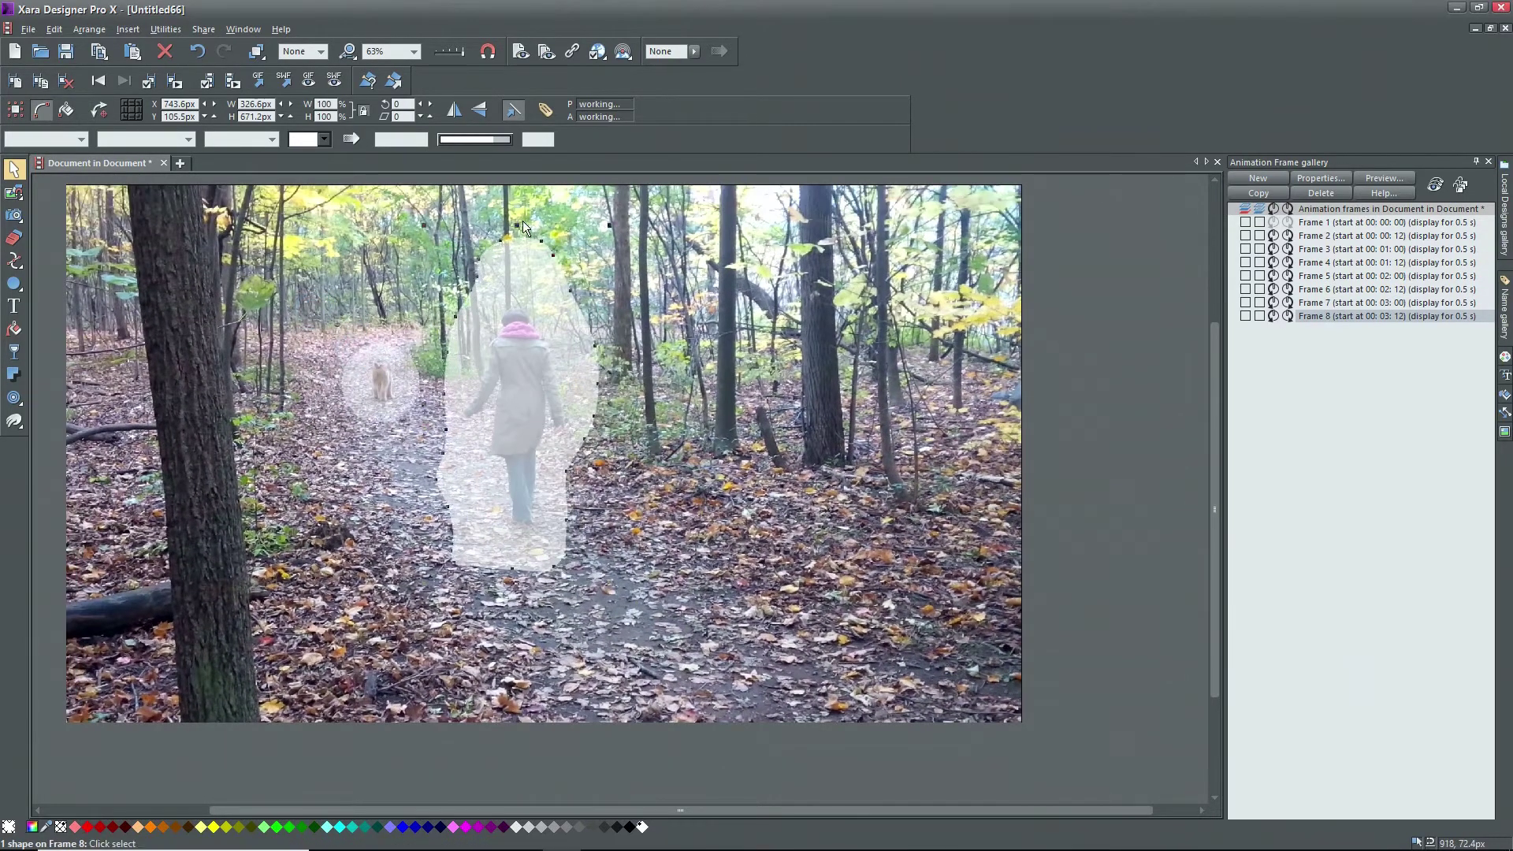
{"action": "left_click_drag", "start_coordinate": [522, 221], "coordinate": [523, 272]}
{"action": "left_click_drag", "start_coordinate": [438, 422], "coordinate": [460, 414]}
{"action": "left_click_drag", "start_coordinate": [613, 386], "coordinate": [593, 390]}
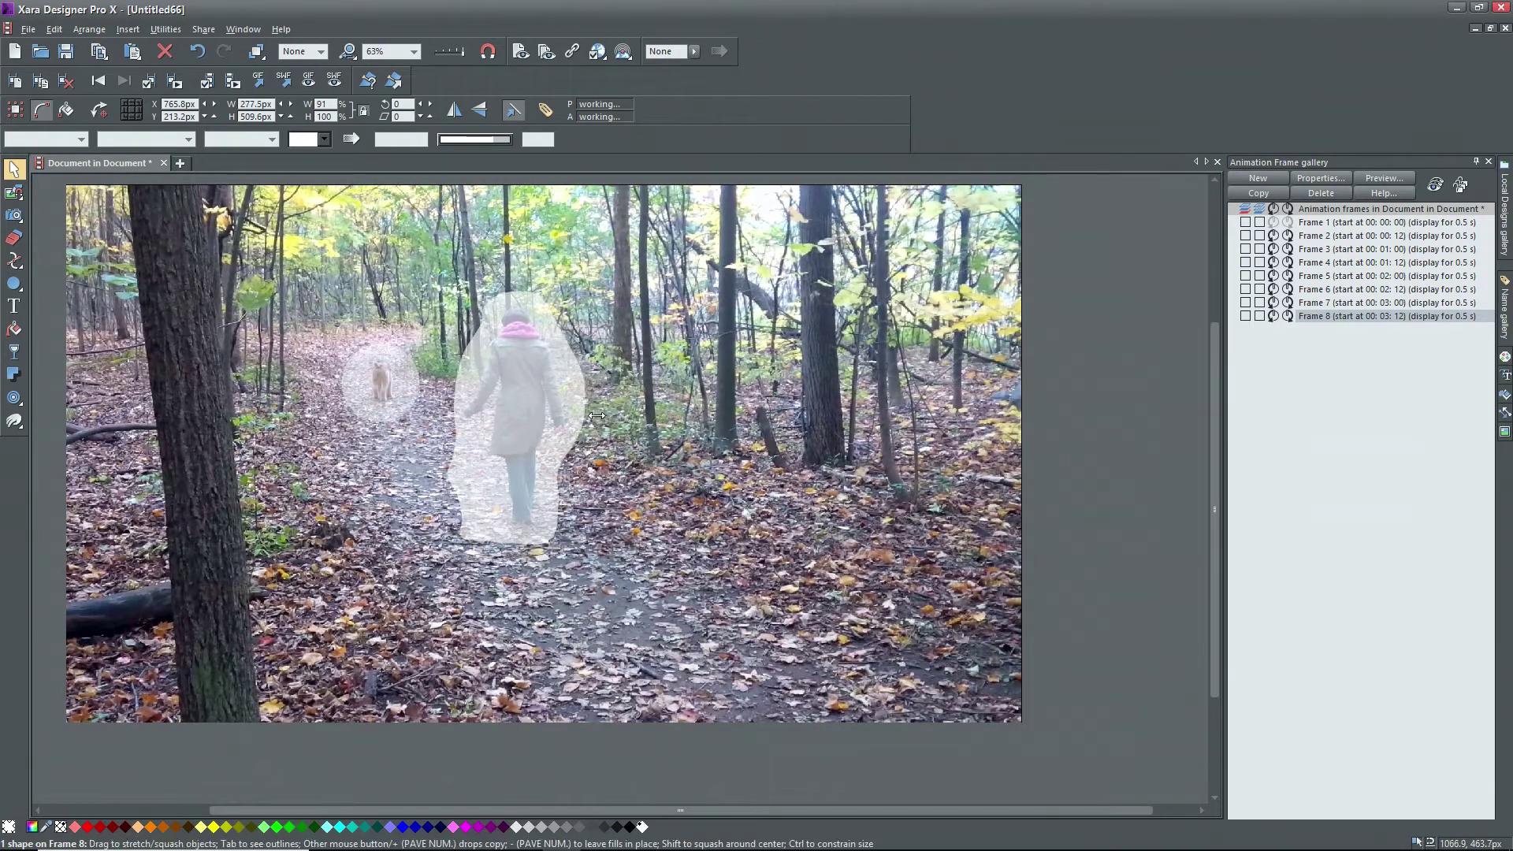
Step: Add Frames 9–12, moving and reshaping the person mask to fit the walker
{"action": "left_click", "coordinate": [1258, 193]}
{"action": "left_click", "coordinate": [1258, 193]}
{"action": "left_click", "coordinate": [1258, 194]}
{"action": "left_click_drag", "start_coordinate": [588, 403], "coordinate": [551, 394]}
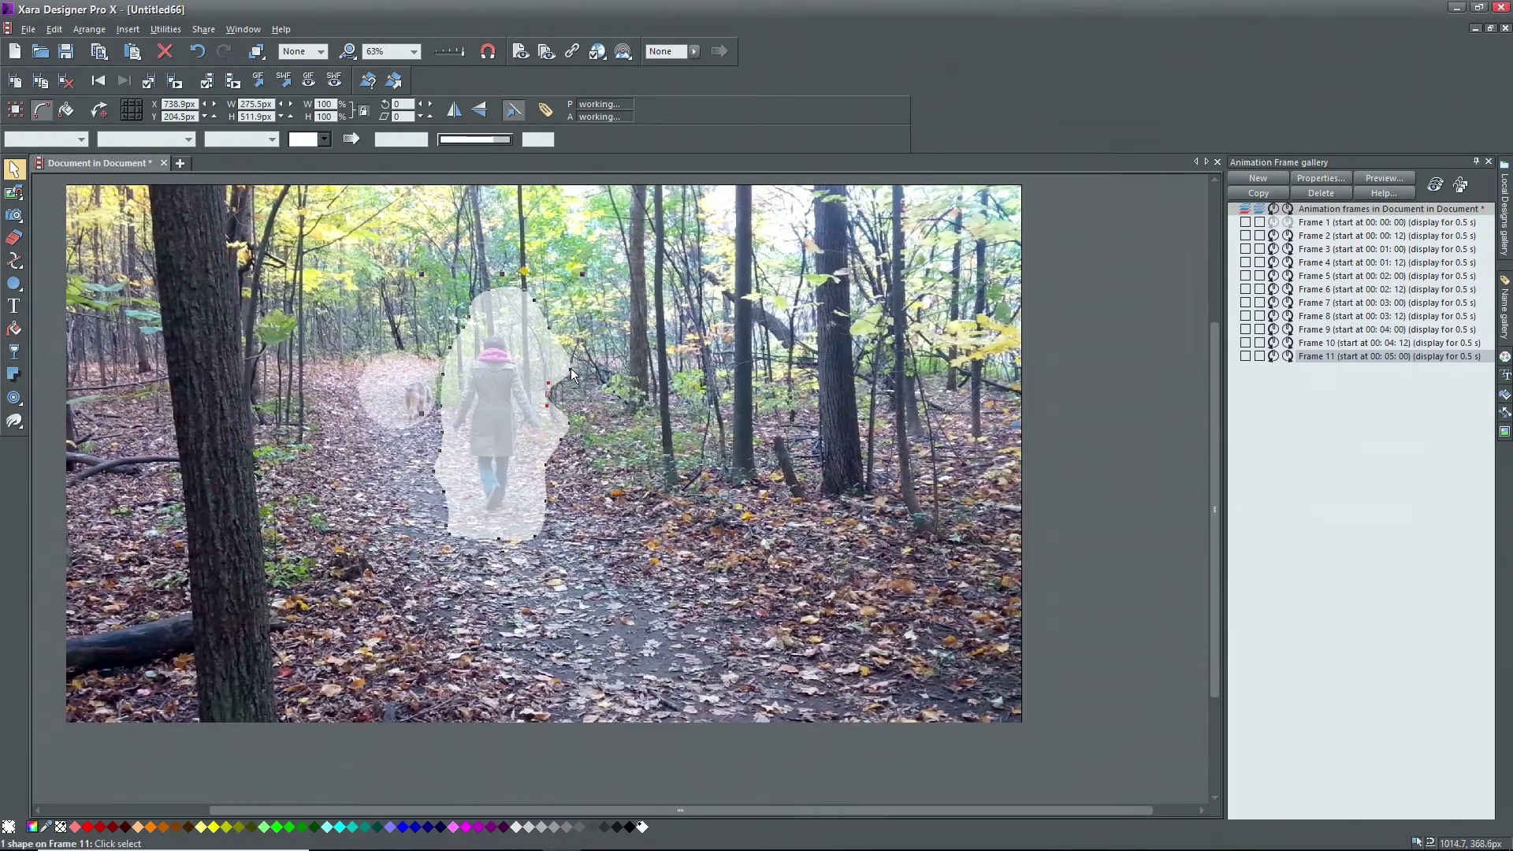
{"action": "left_click_drag", "start_coordinate": [473, 316], "coordinate": [477, 343]}
{"action": "left_click_drag", "start_coordinate": [567, 441], "coordinate": [551, 441]}
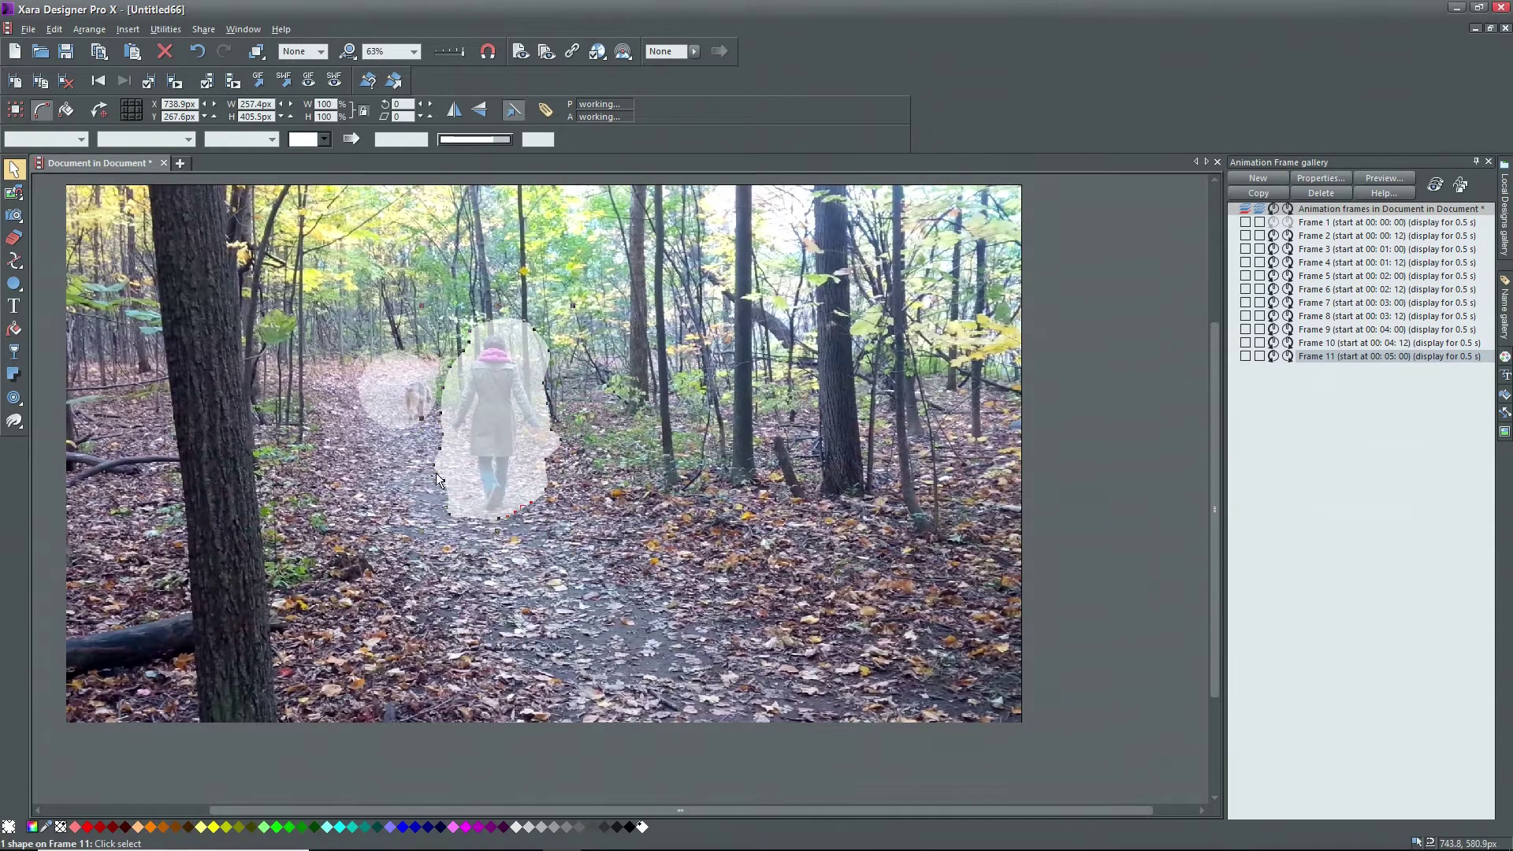
{"action": "left_click_drag", "start_coordinate": [436, 473], "coordinate": [451, 457]}
{"action": "left_click", "coordinate": [1258, 193]}
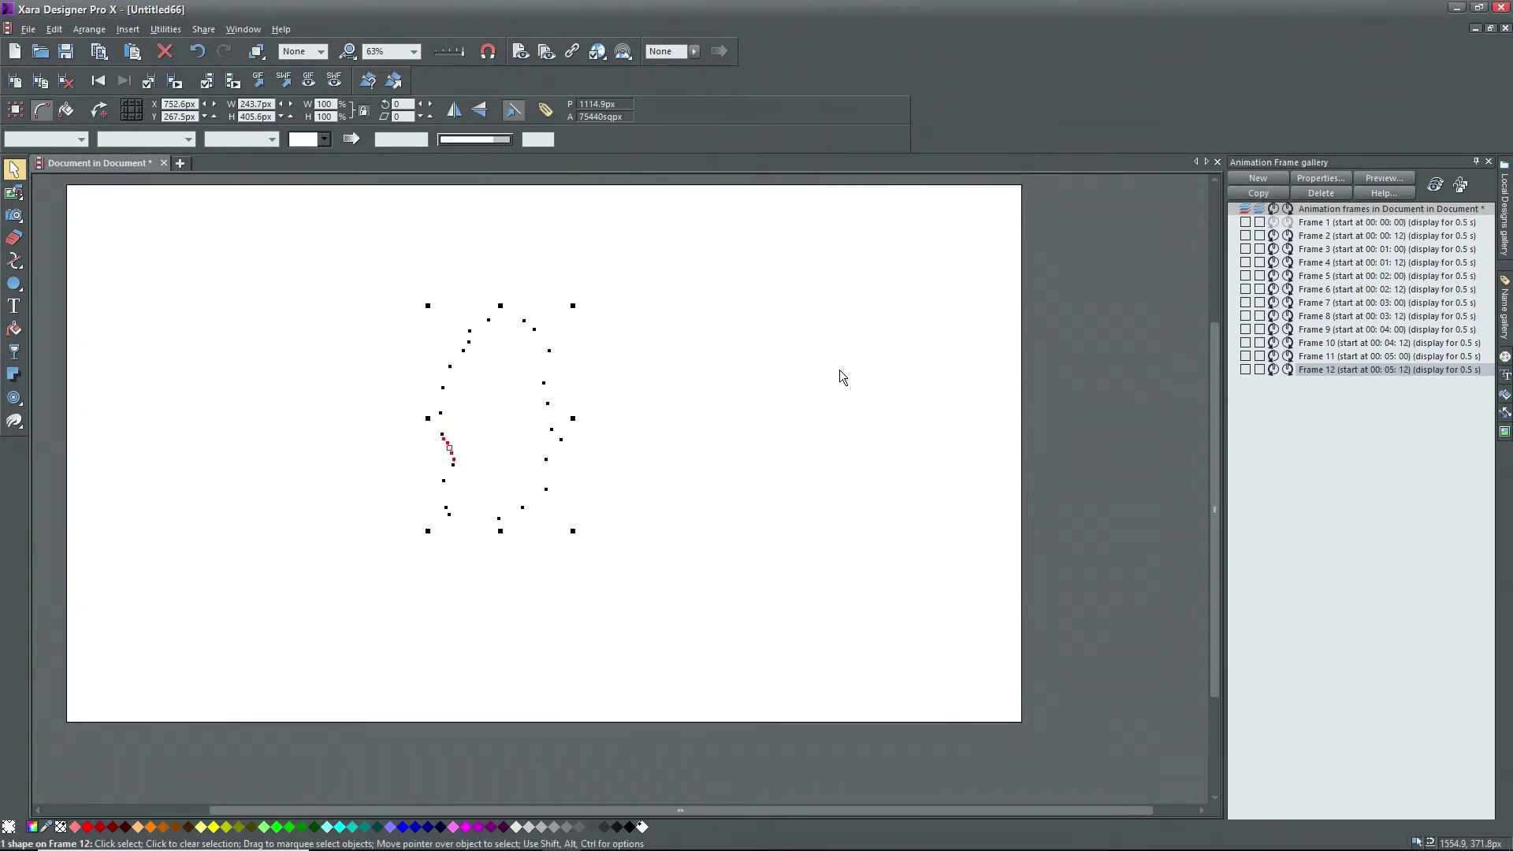
Step: Make all frames visible and editable, select every mask and set transparency to 0%
{"action": "left_click", "coordinate": [1313, 357]}
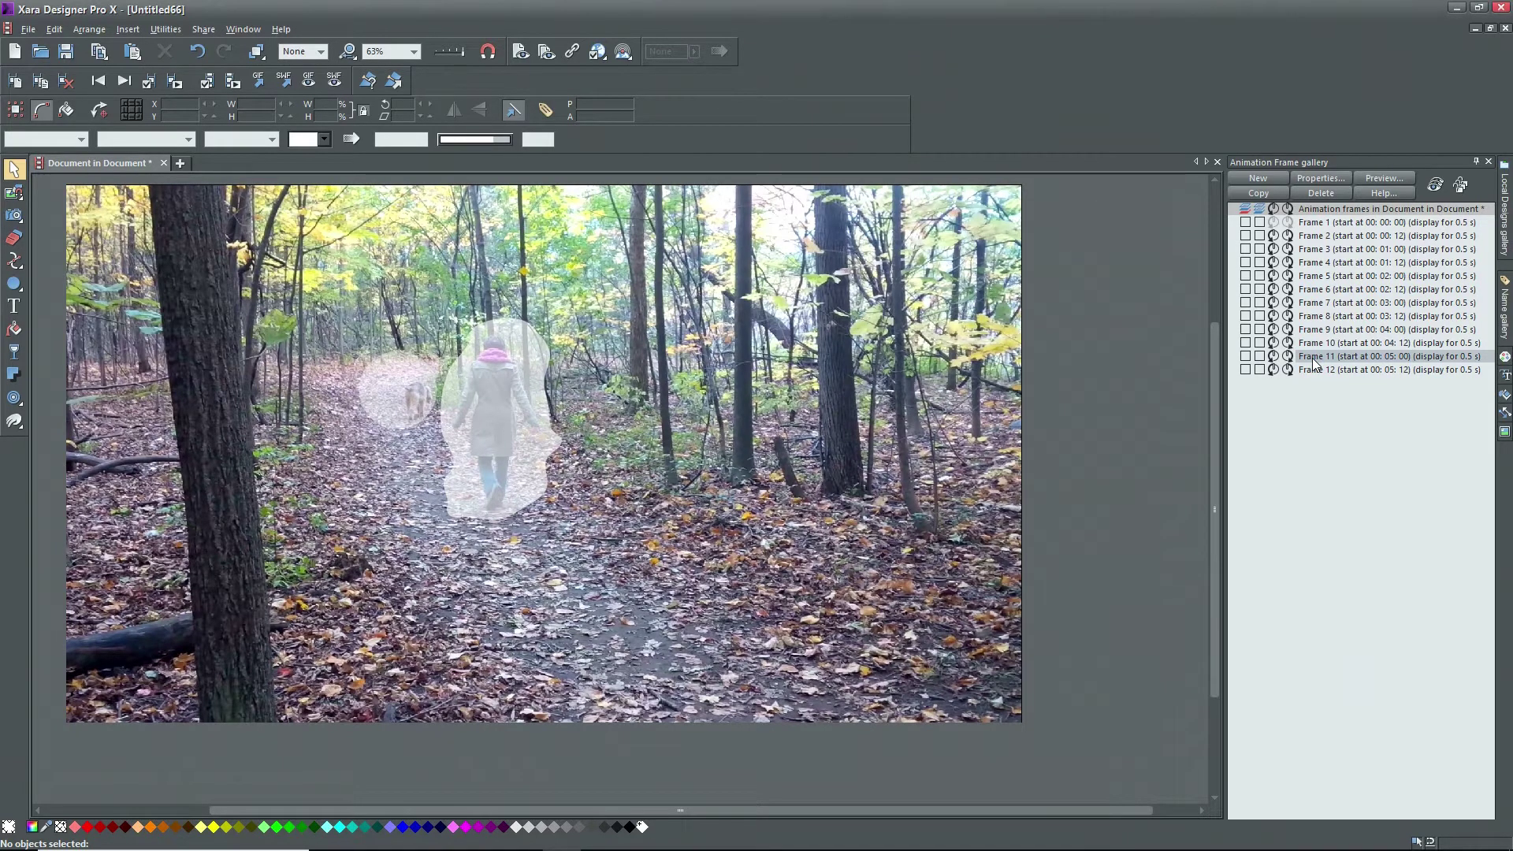
{"action": "left_click", "coordinate": [1435, 187]}
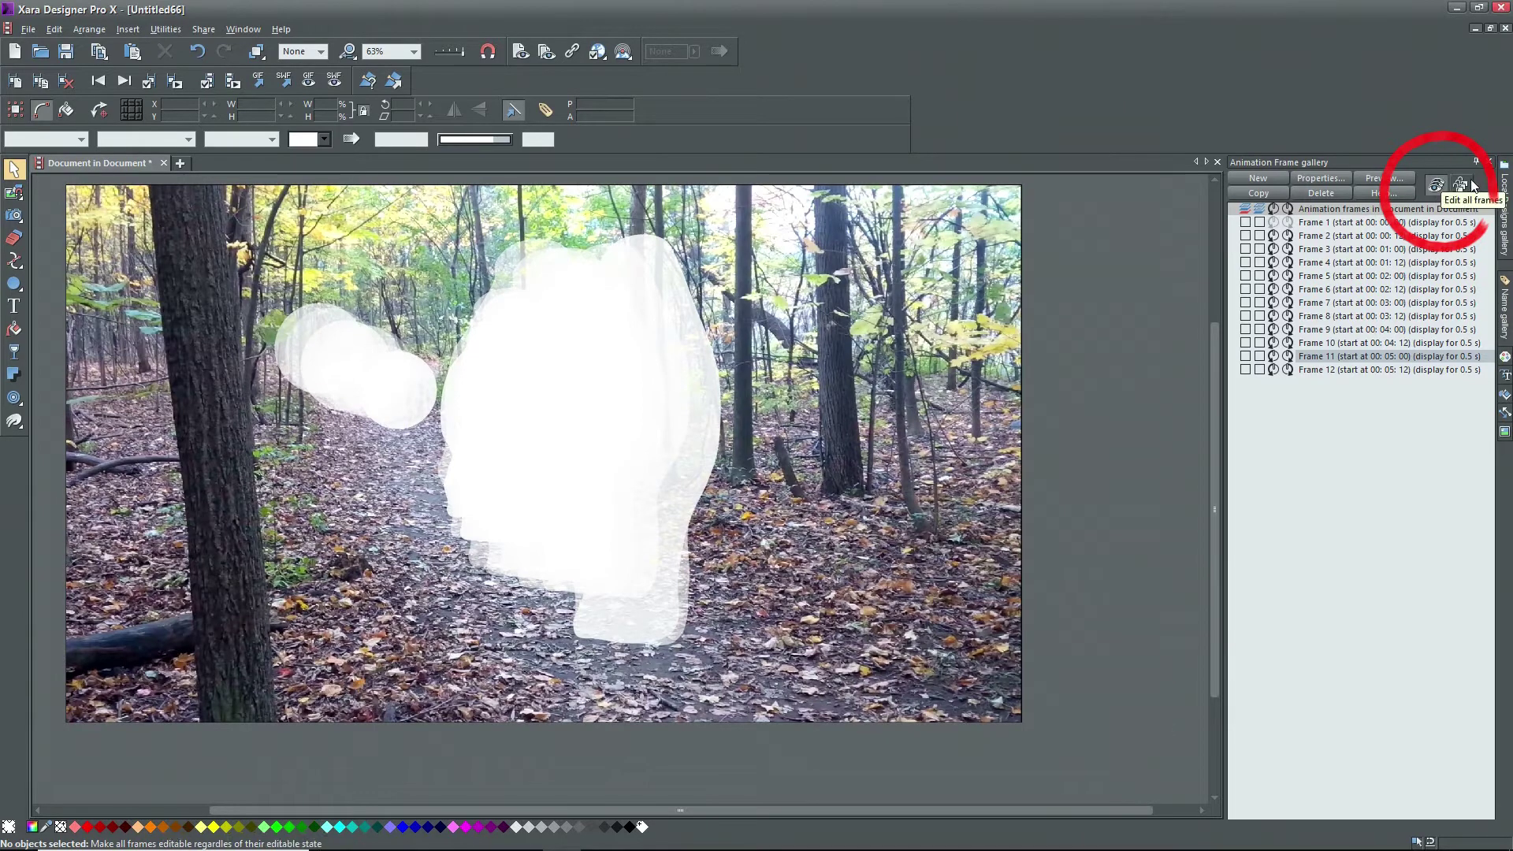
{"action": "left_click", "coordinate": [1463, 186]}
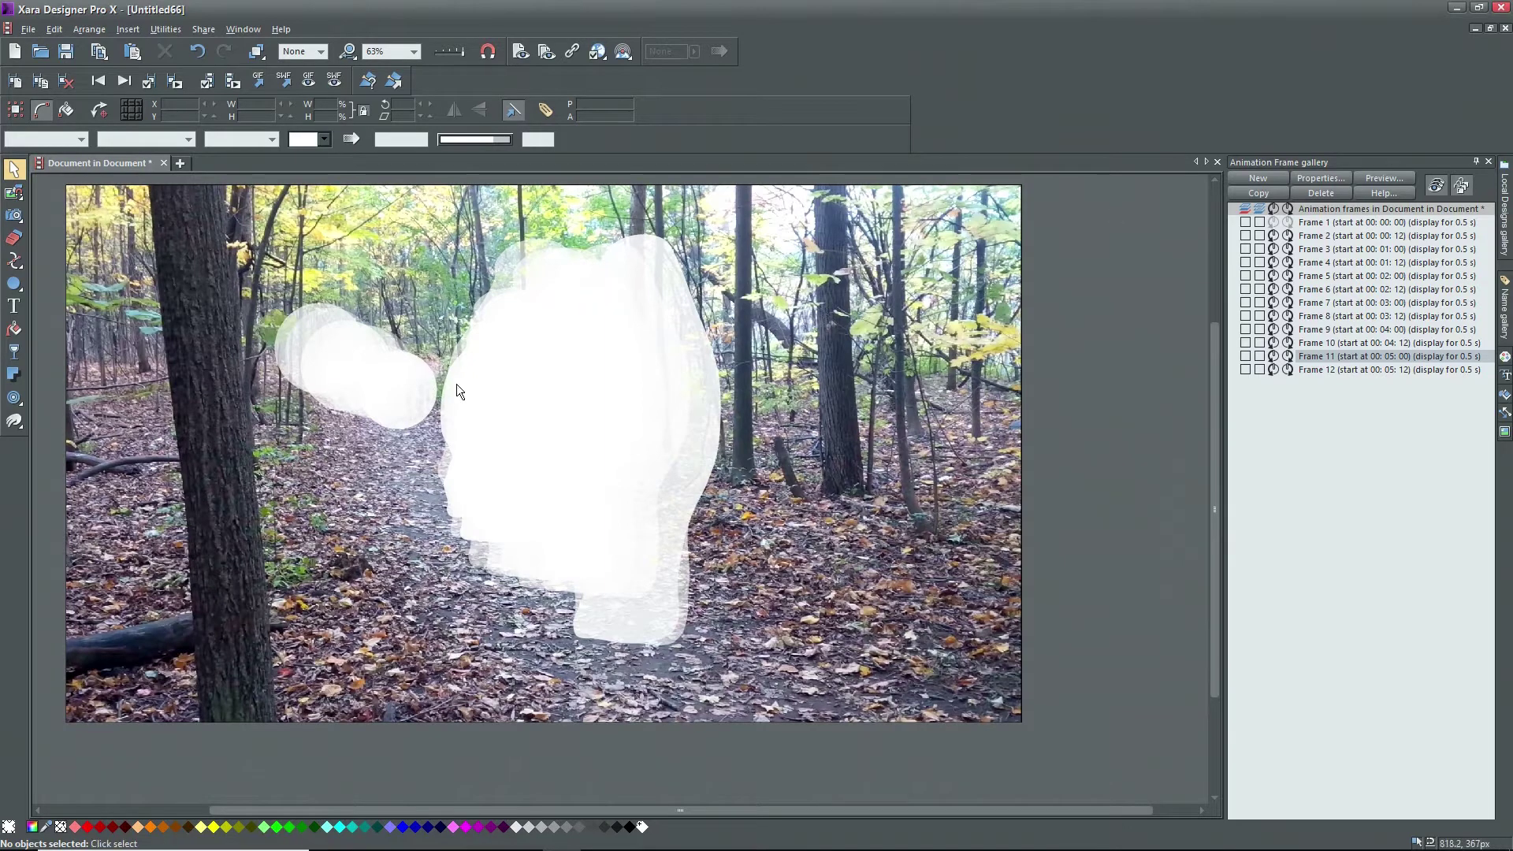
{"action": "key", "text": "ctrl+a"}
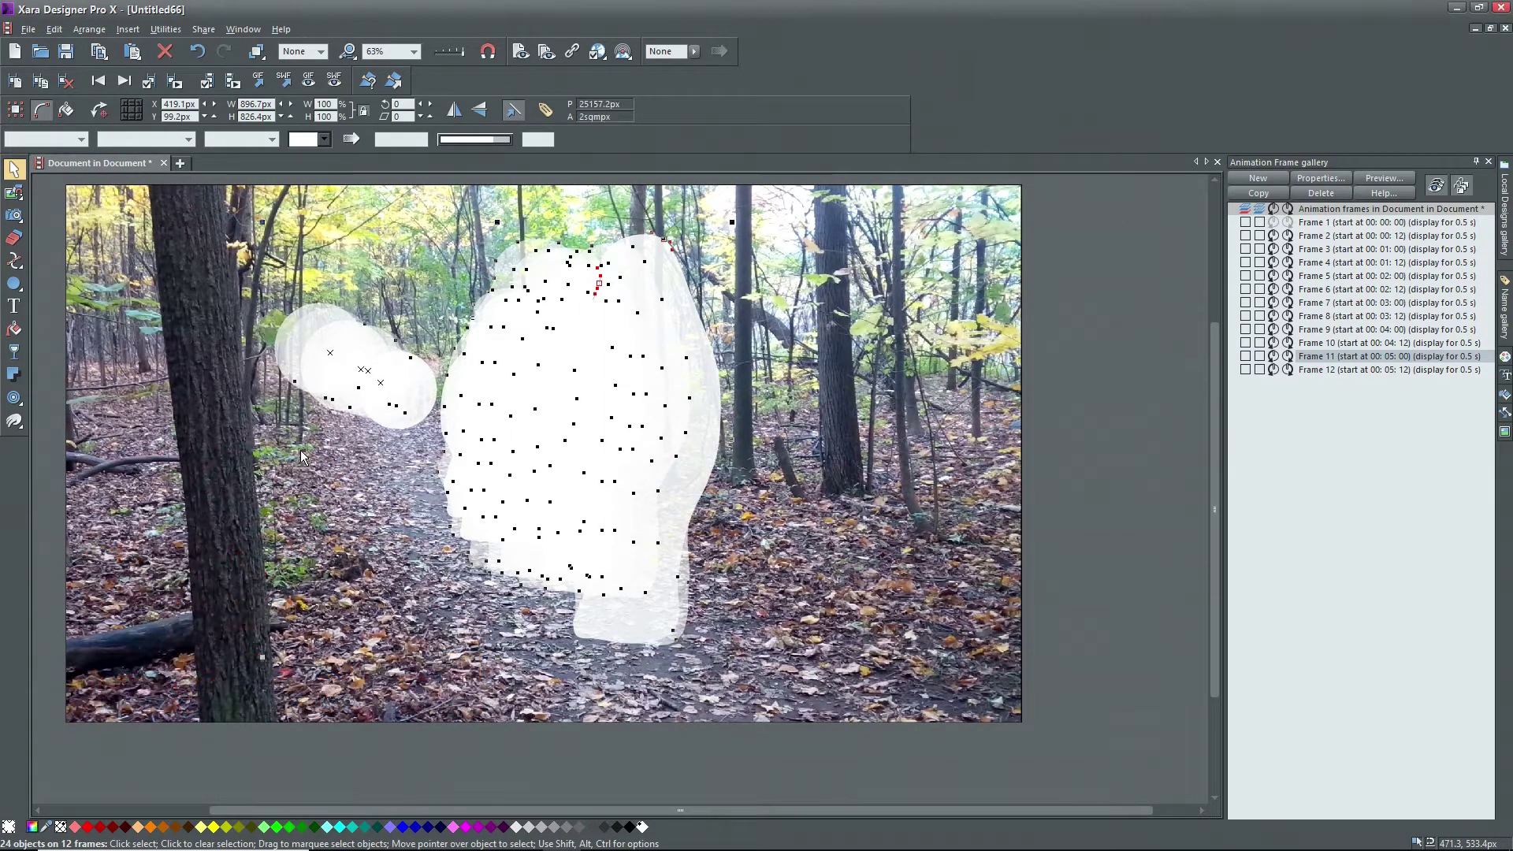
{"action": "left_click", "coordinate": [14, 351]}
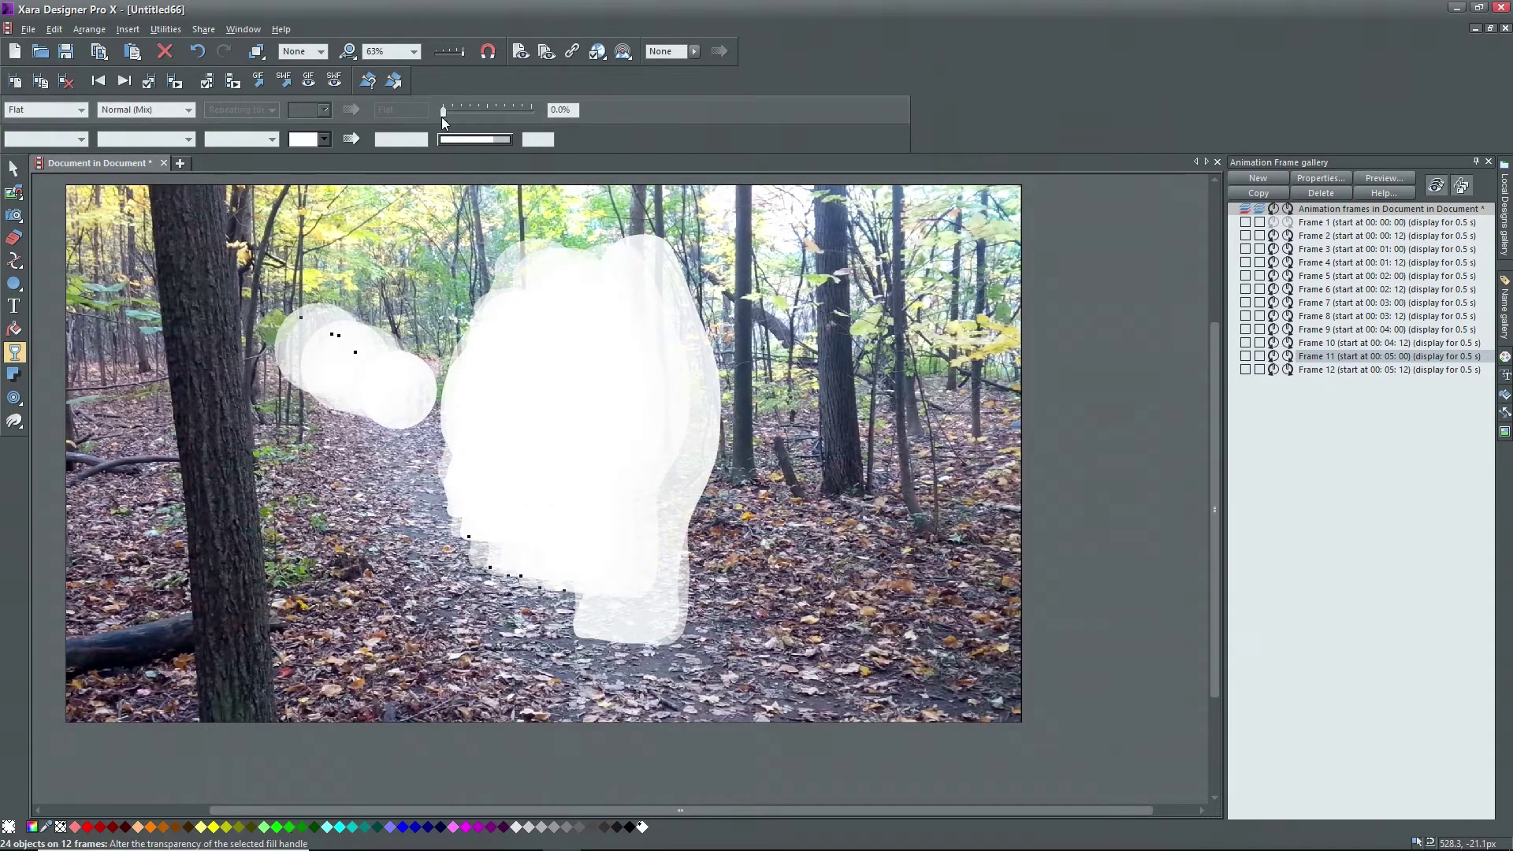
{"action": "left_click", "coordinate": [442, 111]}
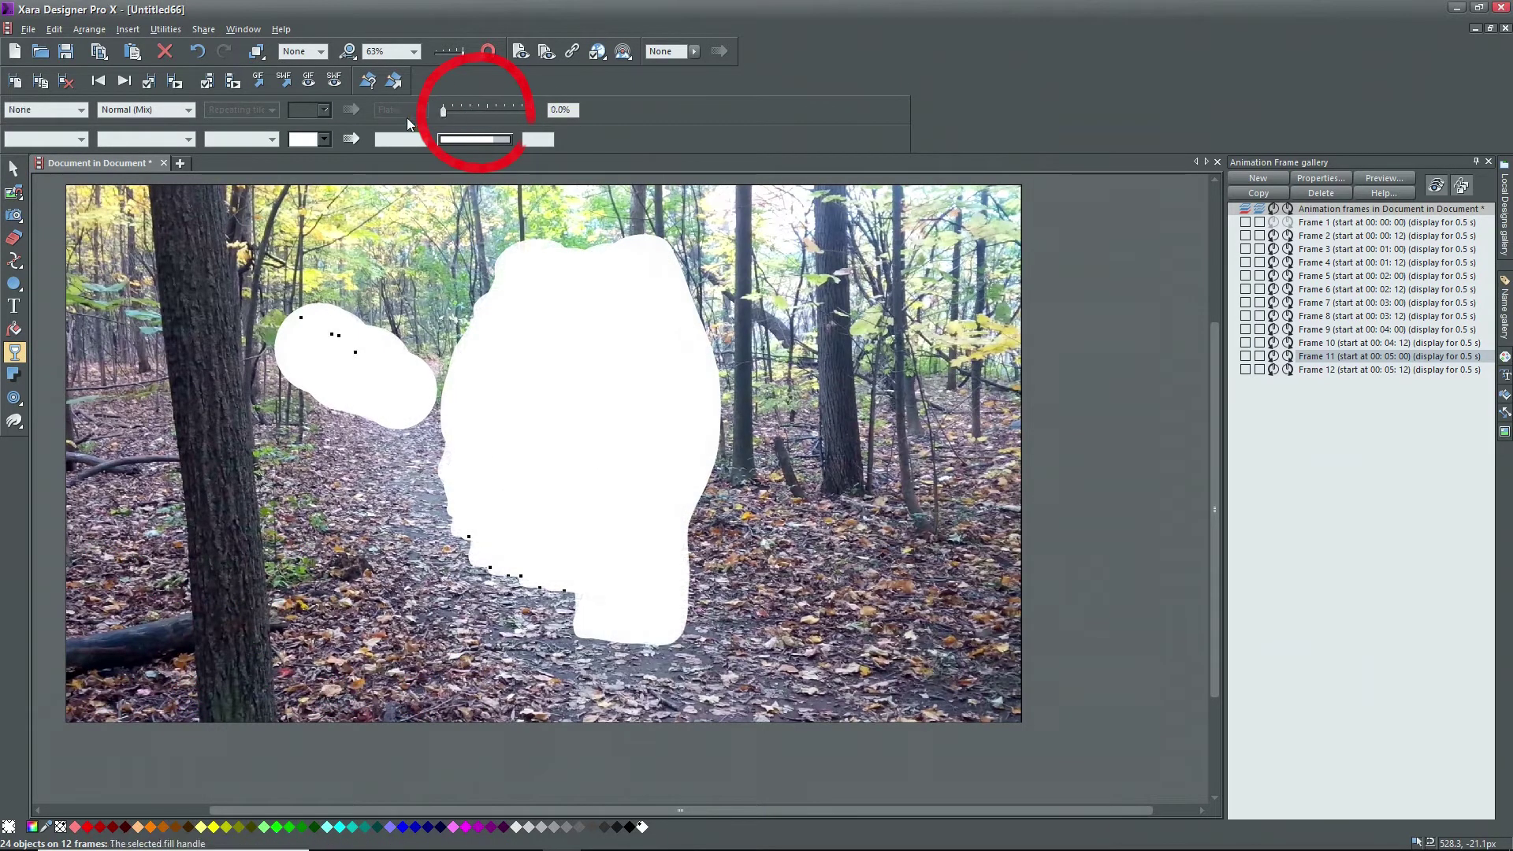
Step: Show only the current frame again and step back through the frames to Frame 1
{"action": "left_click", "coordinate": [1436, 186]}
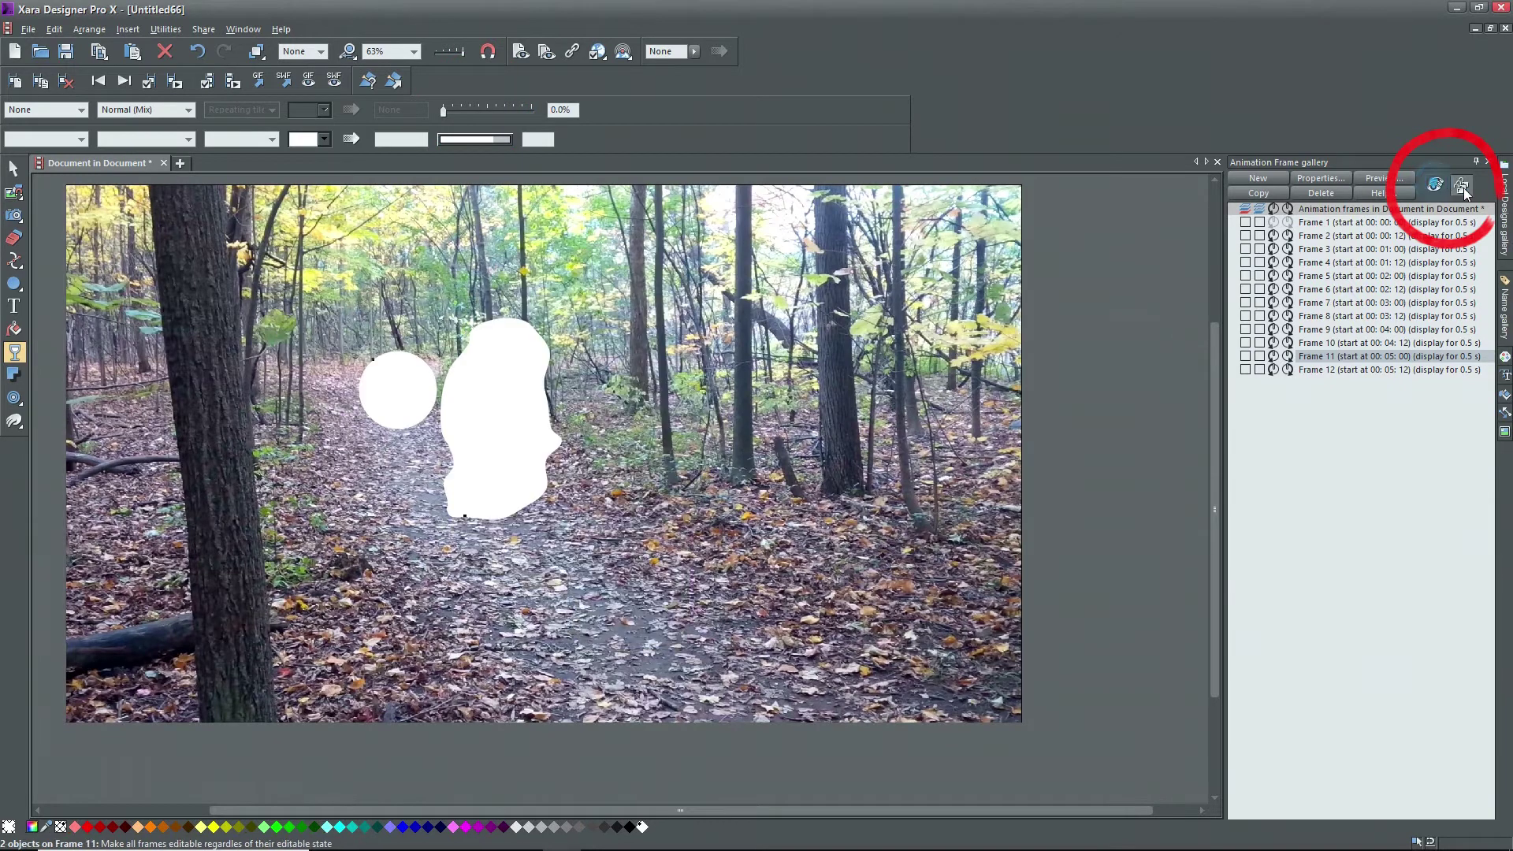
{"action": "left_click", "coordinate": [1345, 344]}
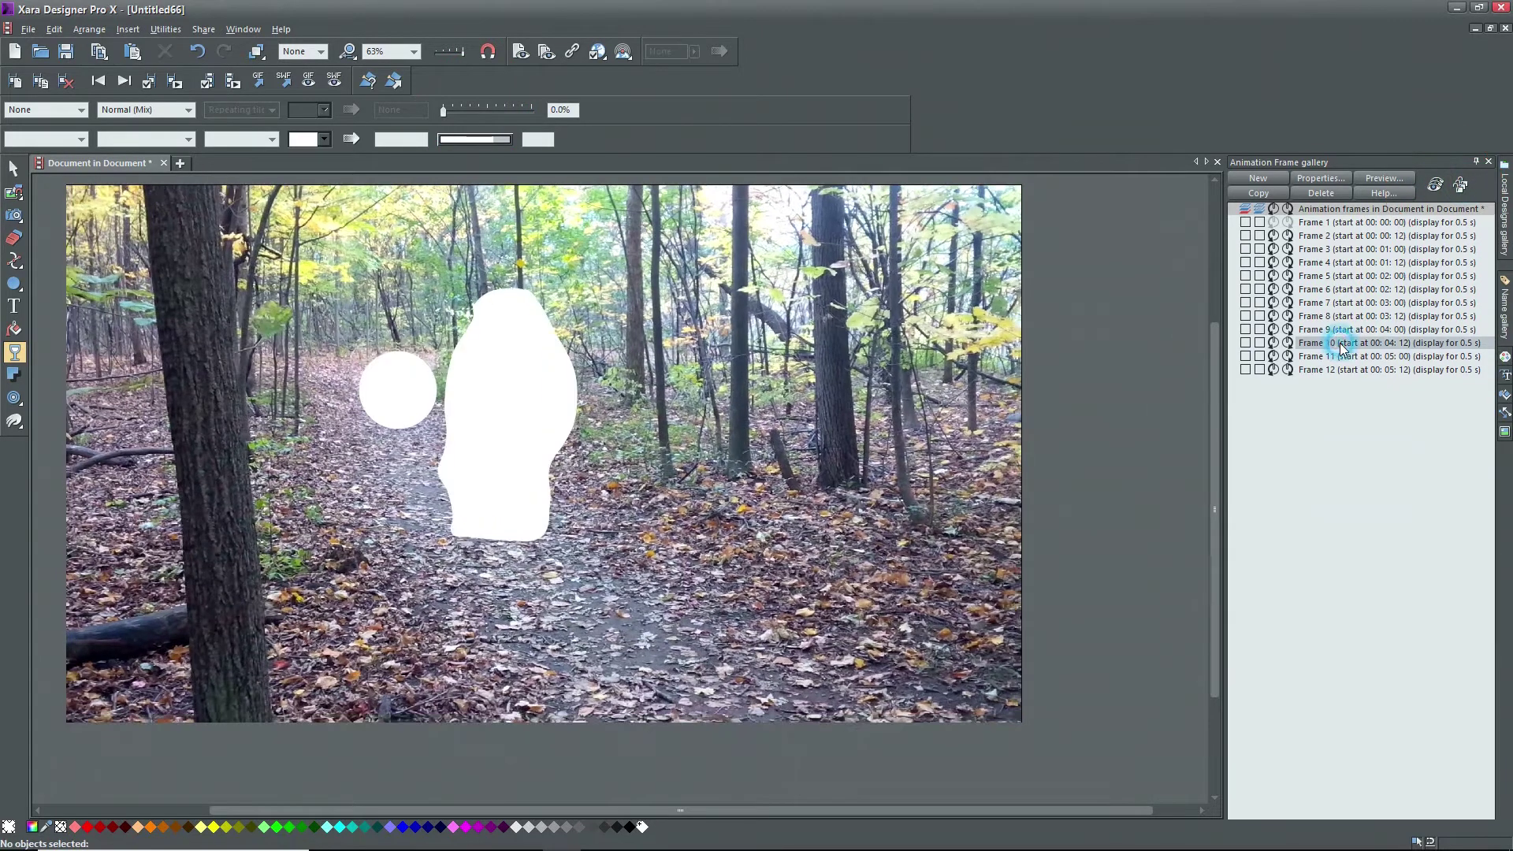
{"action": "left_click", "coordinate": [1334, 330]}
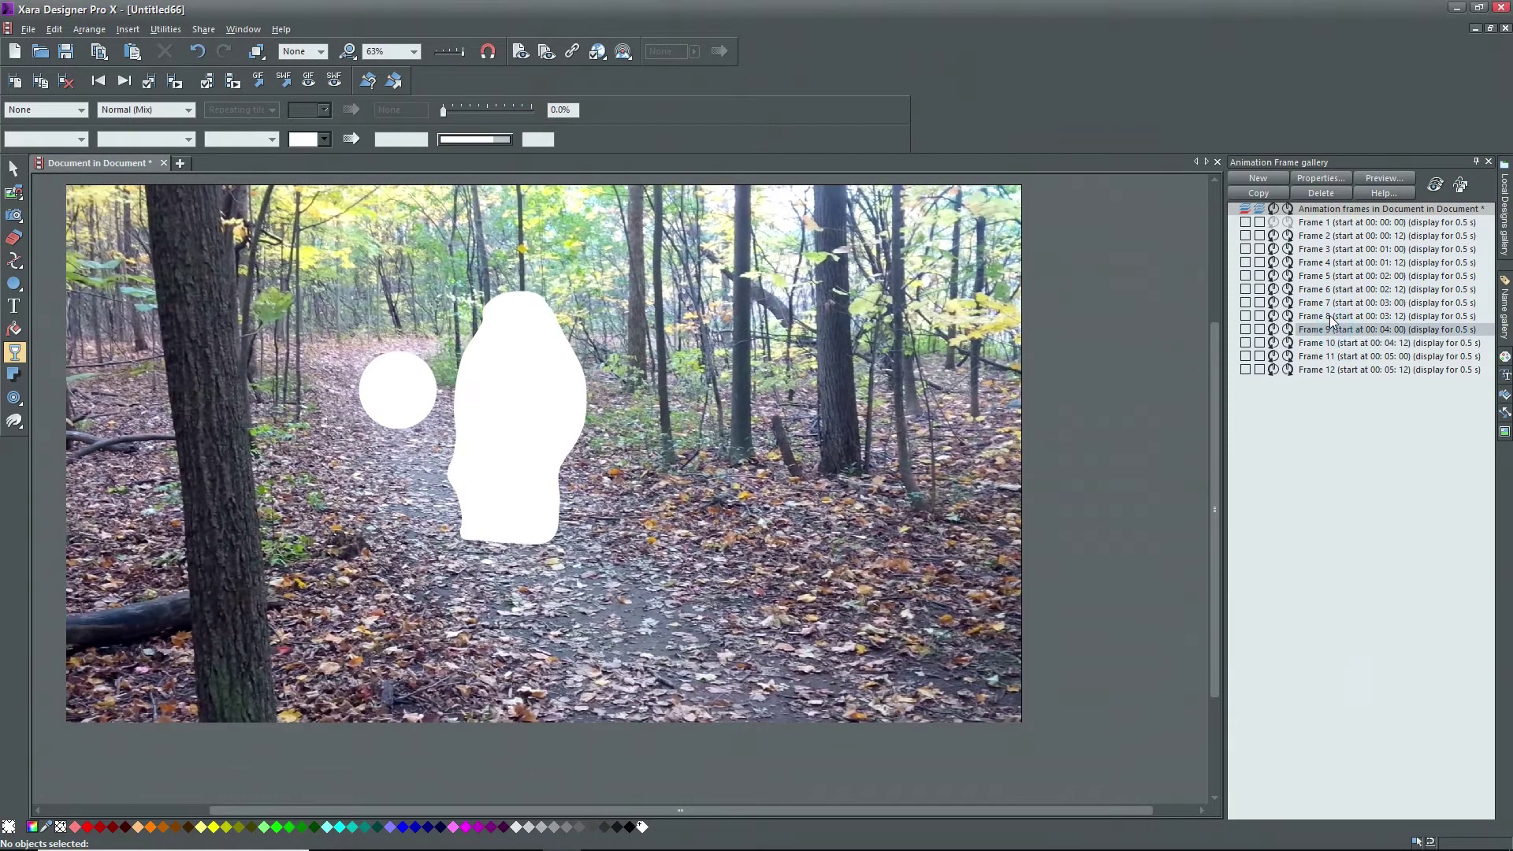
{"action": "left_click", "coordinate": [1330, 316]}
{"action": "left_click", "coordinate": [1326, 303]}
{"action": "left_click", "coordinate": [1322, 289]}
{"action": "left_click", "coordinate": [1319, 276]}
{"action": "left_click", "coordinate": [1313, 264]}
{"action": "left_click", "coordinate": [1310, 249]}
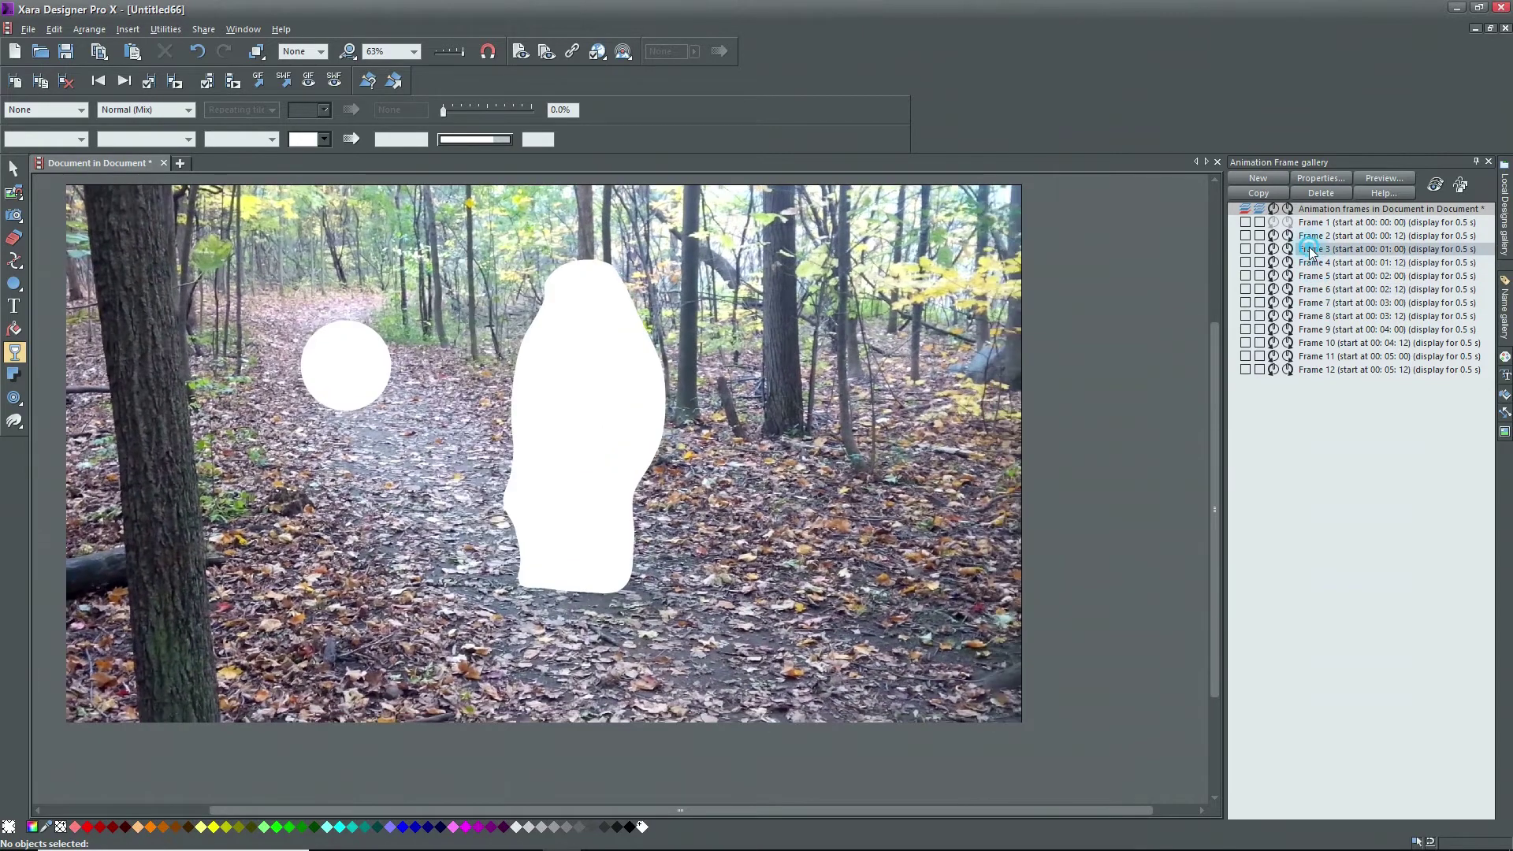
{"action": "left_click", "coordinate": [1305, 236]}
{"action": "left_click", "coordinate": [1301, 223]}
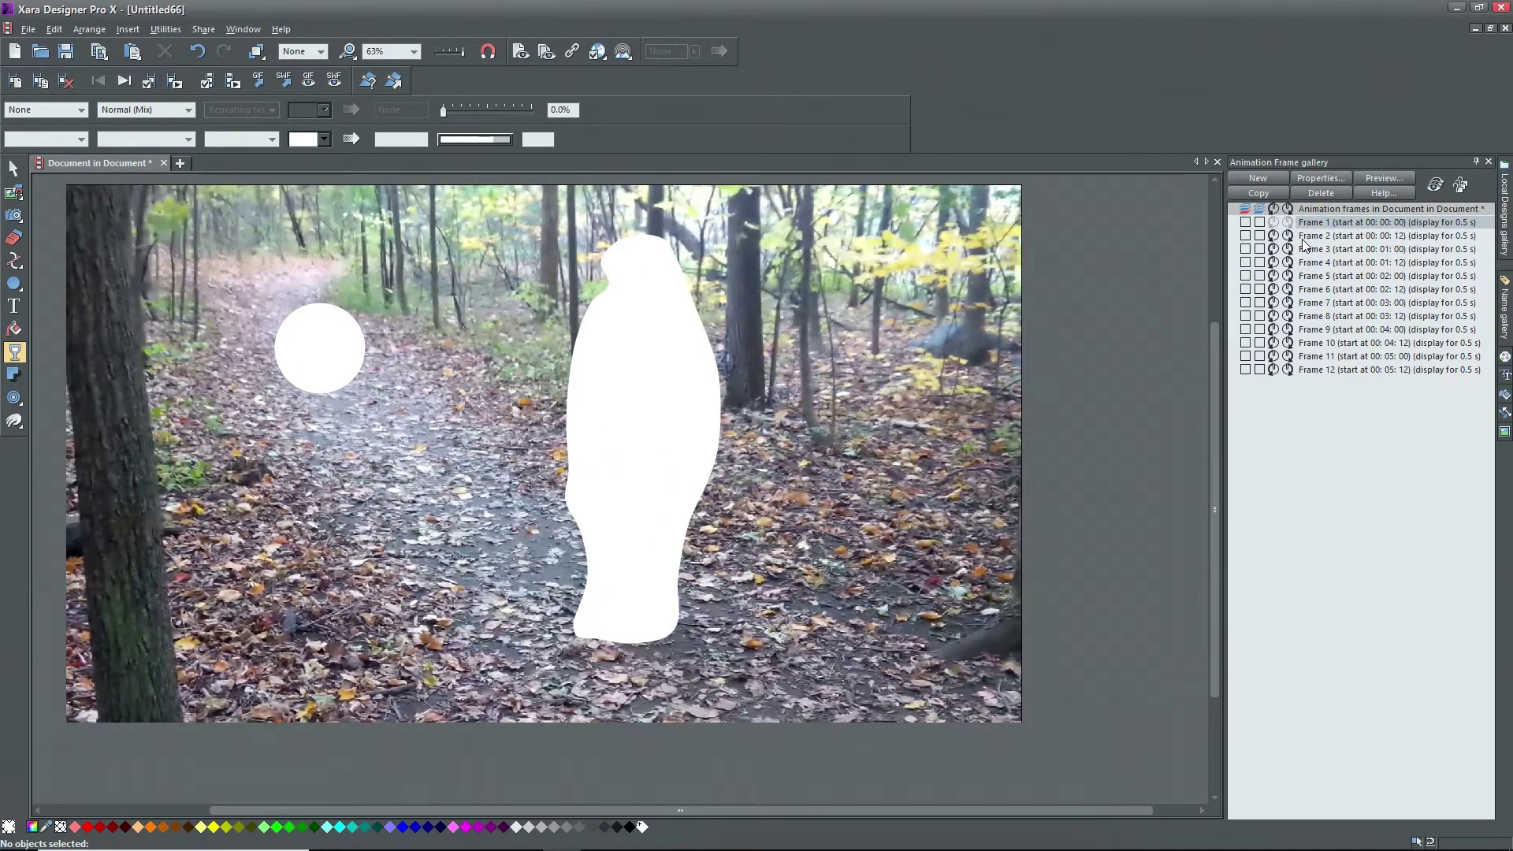
{"action": "left_click", "coordinate": [1385, 179]}
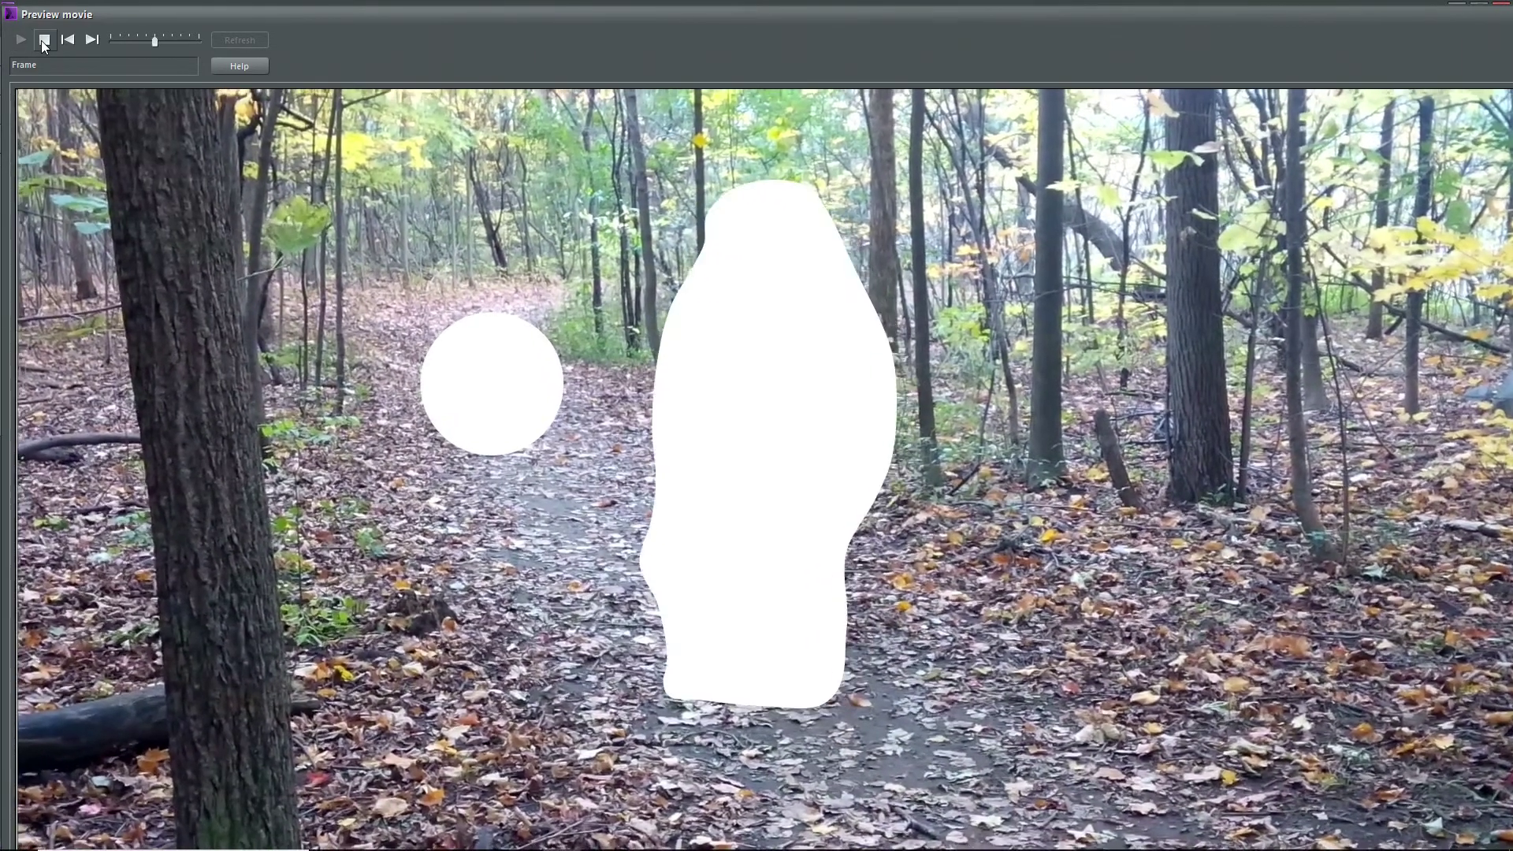
{"action": "left_click", "coordinate": [41, 40]}
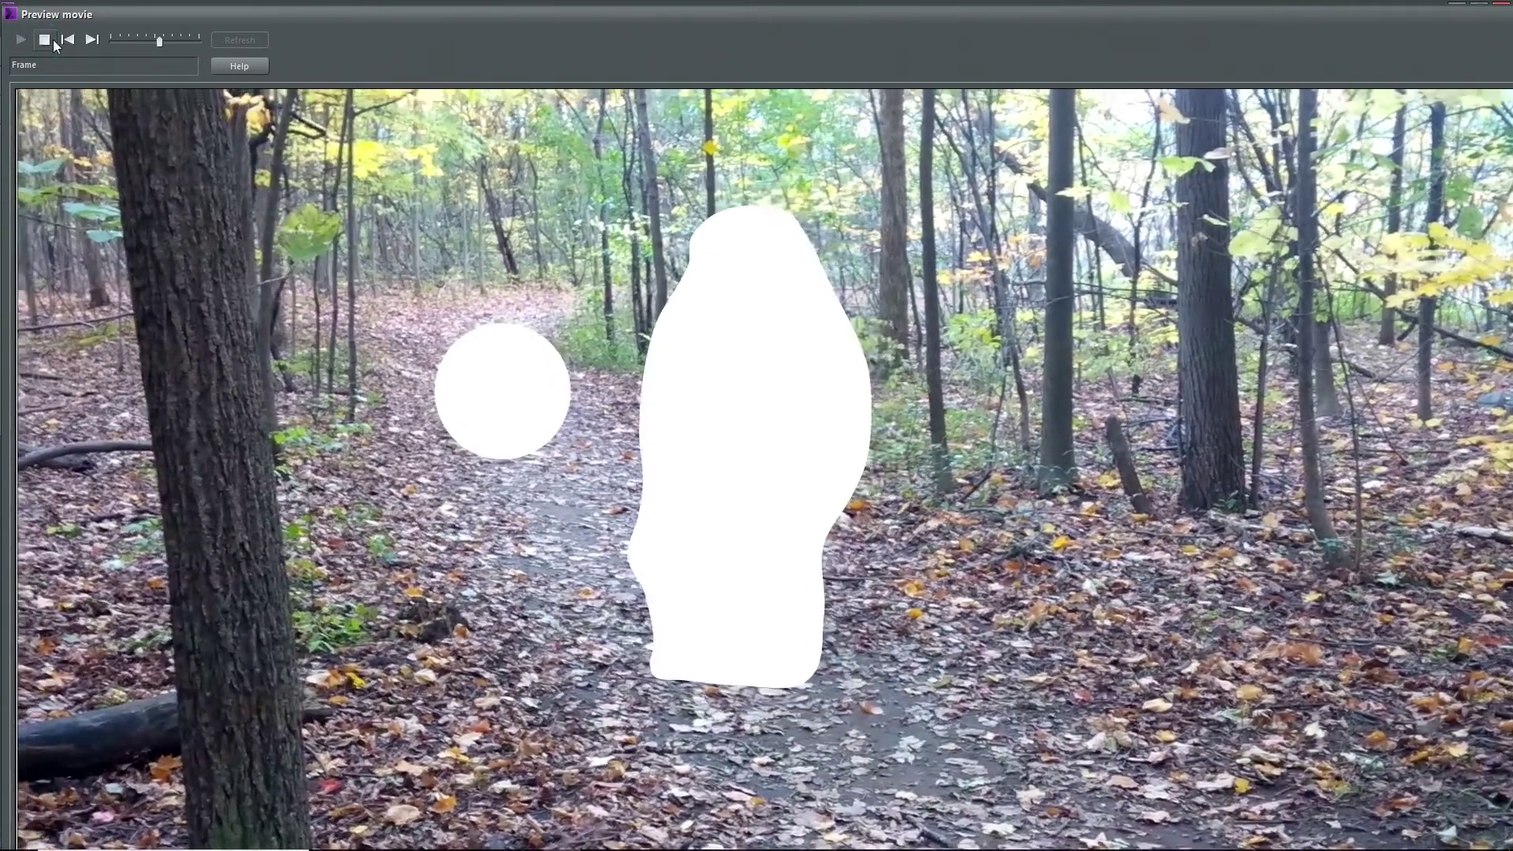
{"action": "mouse_move", "coordinate": [156, 40]}
{"action": "left_mouse_down"}
{"action": "mouse_move", "coordinate": [131, 42]}
{"action": "mouse_move", "coordinate": [180, 45]}
{"action": "left_mouse_up"}
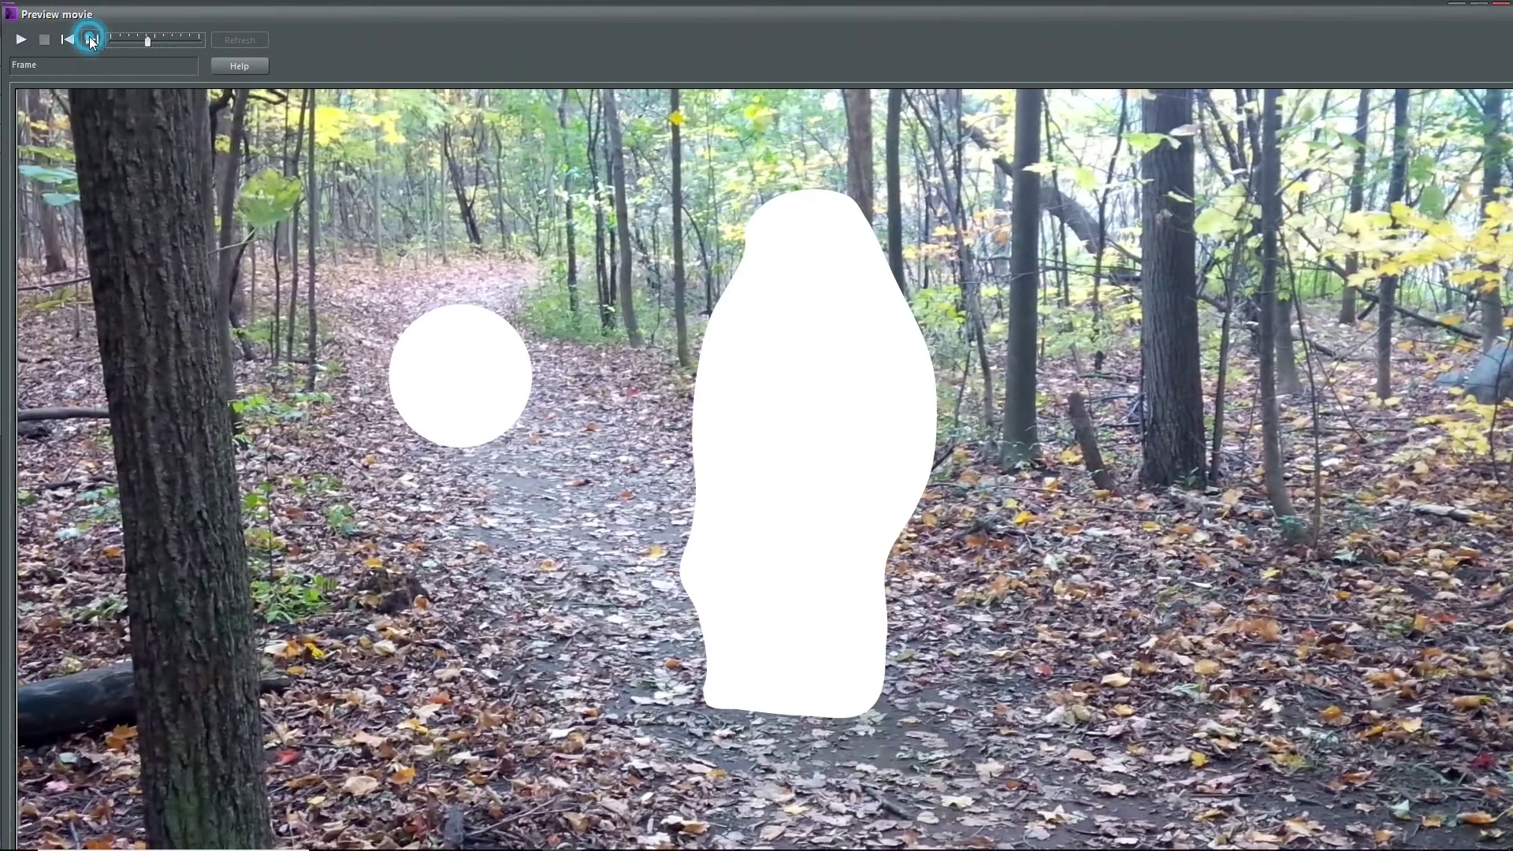
{"action": "left_click", "coordinate": [91, 40]}
{"action": "left_click", "coordinate": [92, 41]}
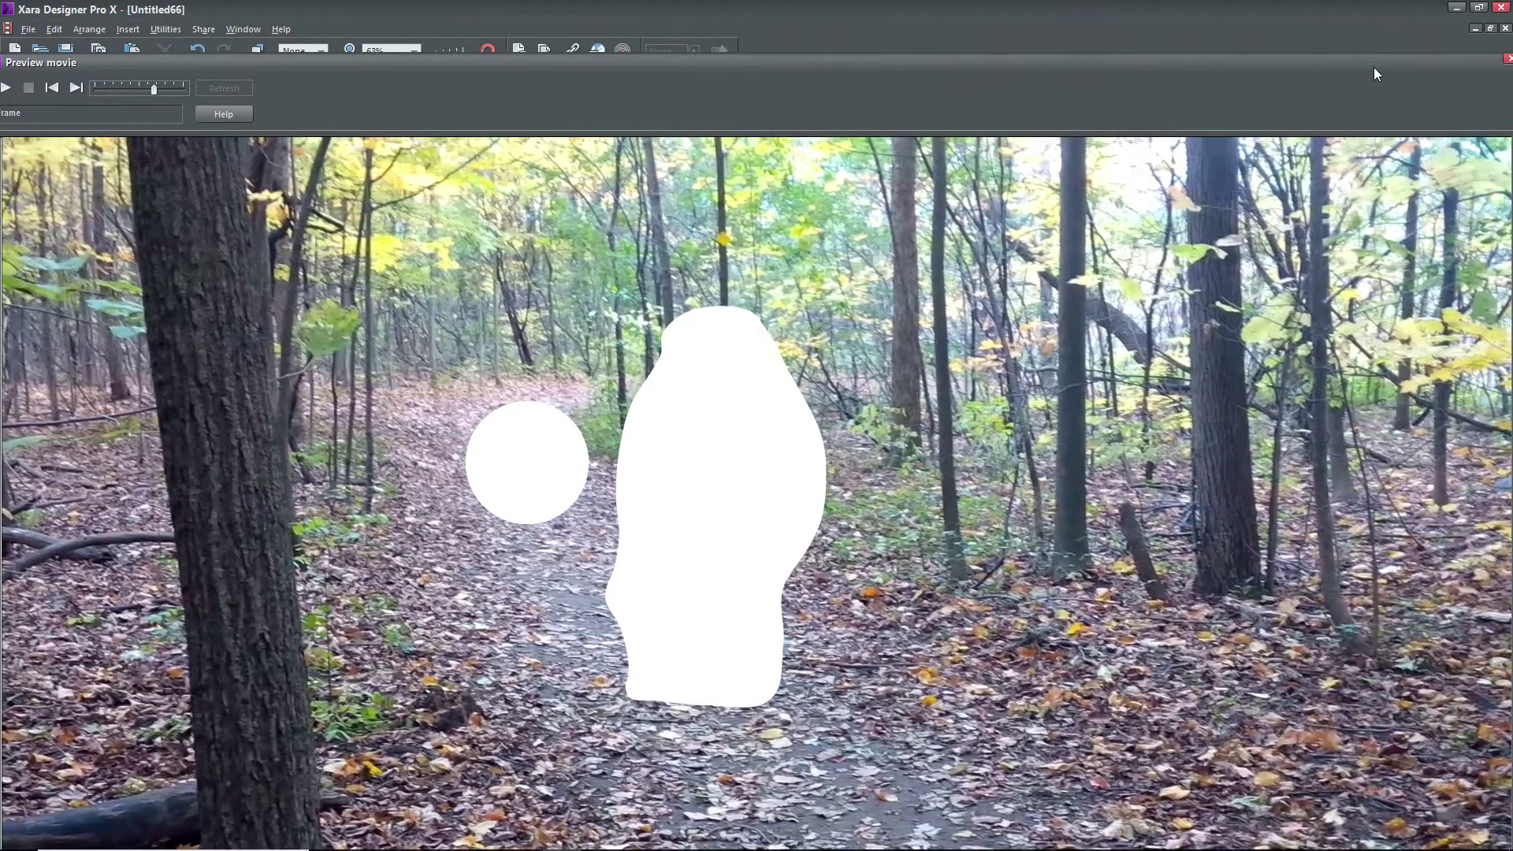
{"action": "left_click", "coordinate": [1368, 64]}
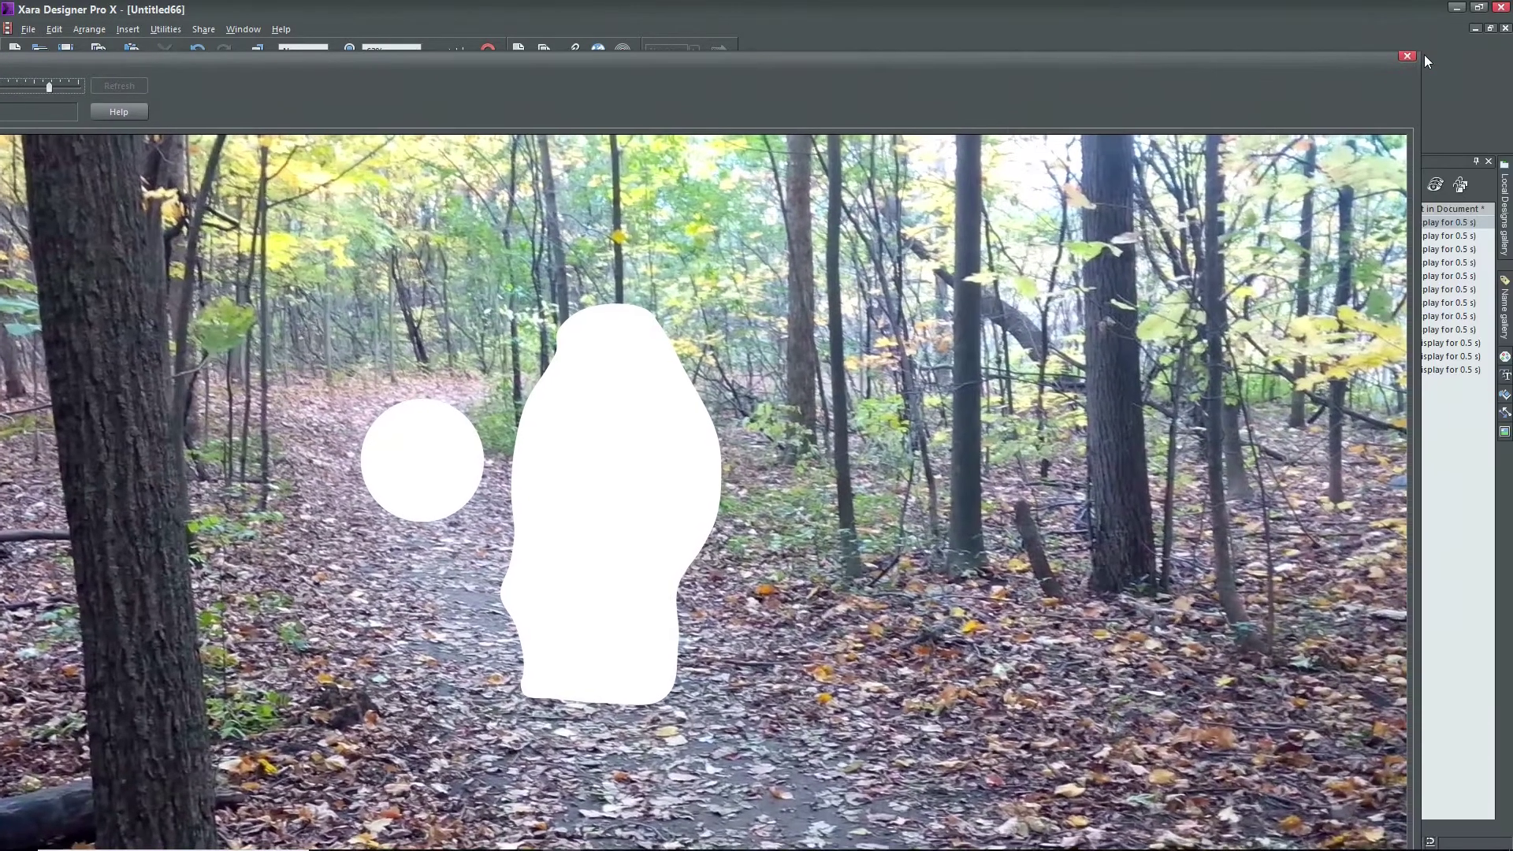
{"action": "left_click", "coordinate": [1408, 57]}
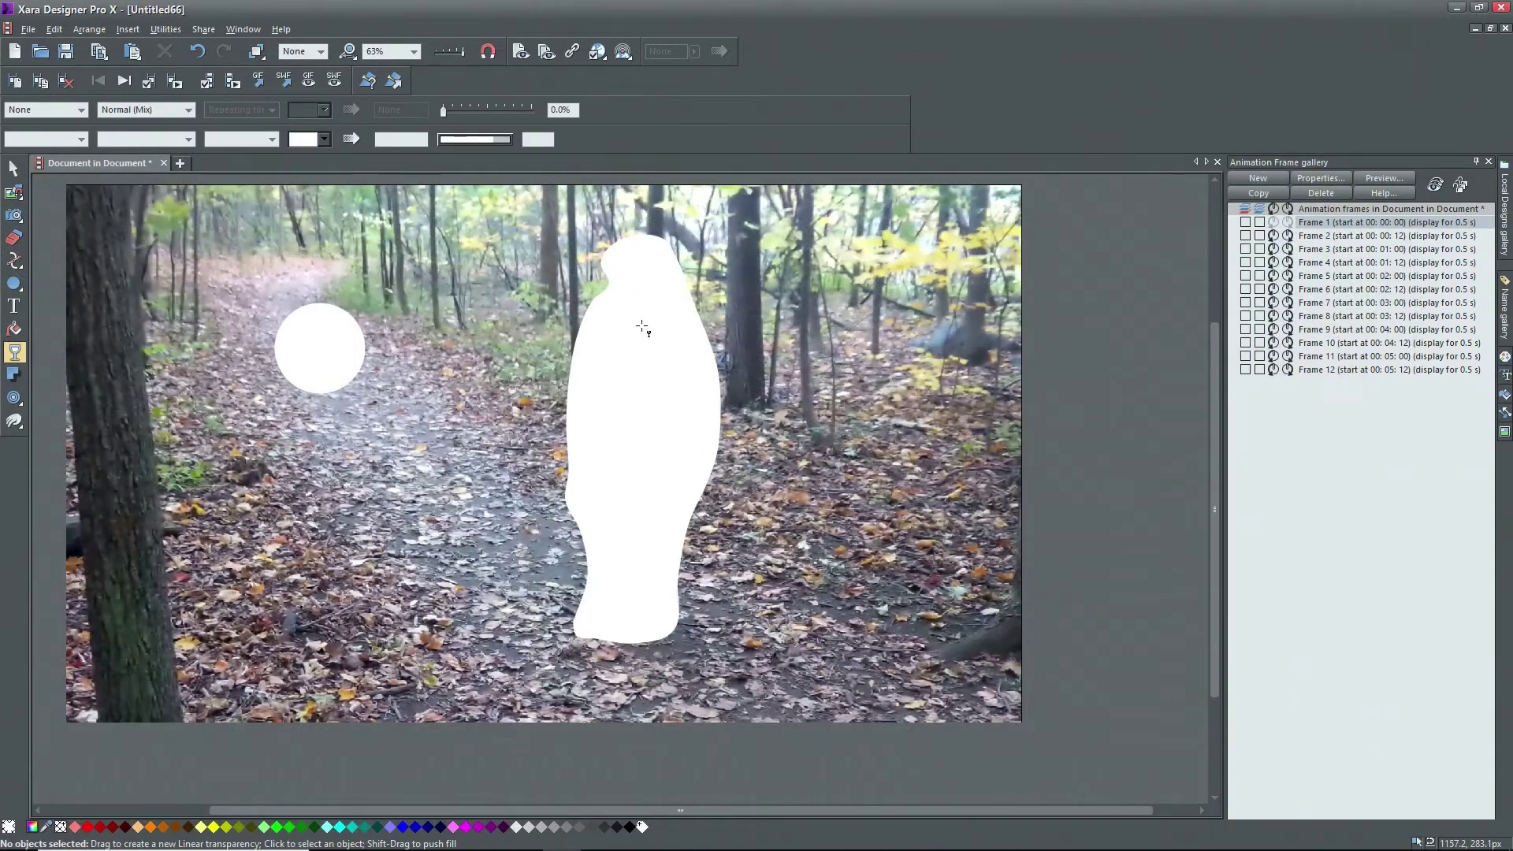
Step: Select Frame 4 and exit to Movie Edit Pro with the mask animation
{"action": "left_click", "coordinate": [1336, 265]}
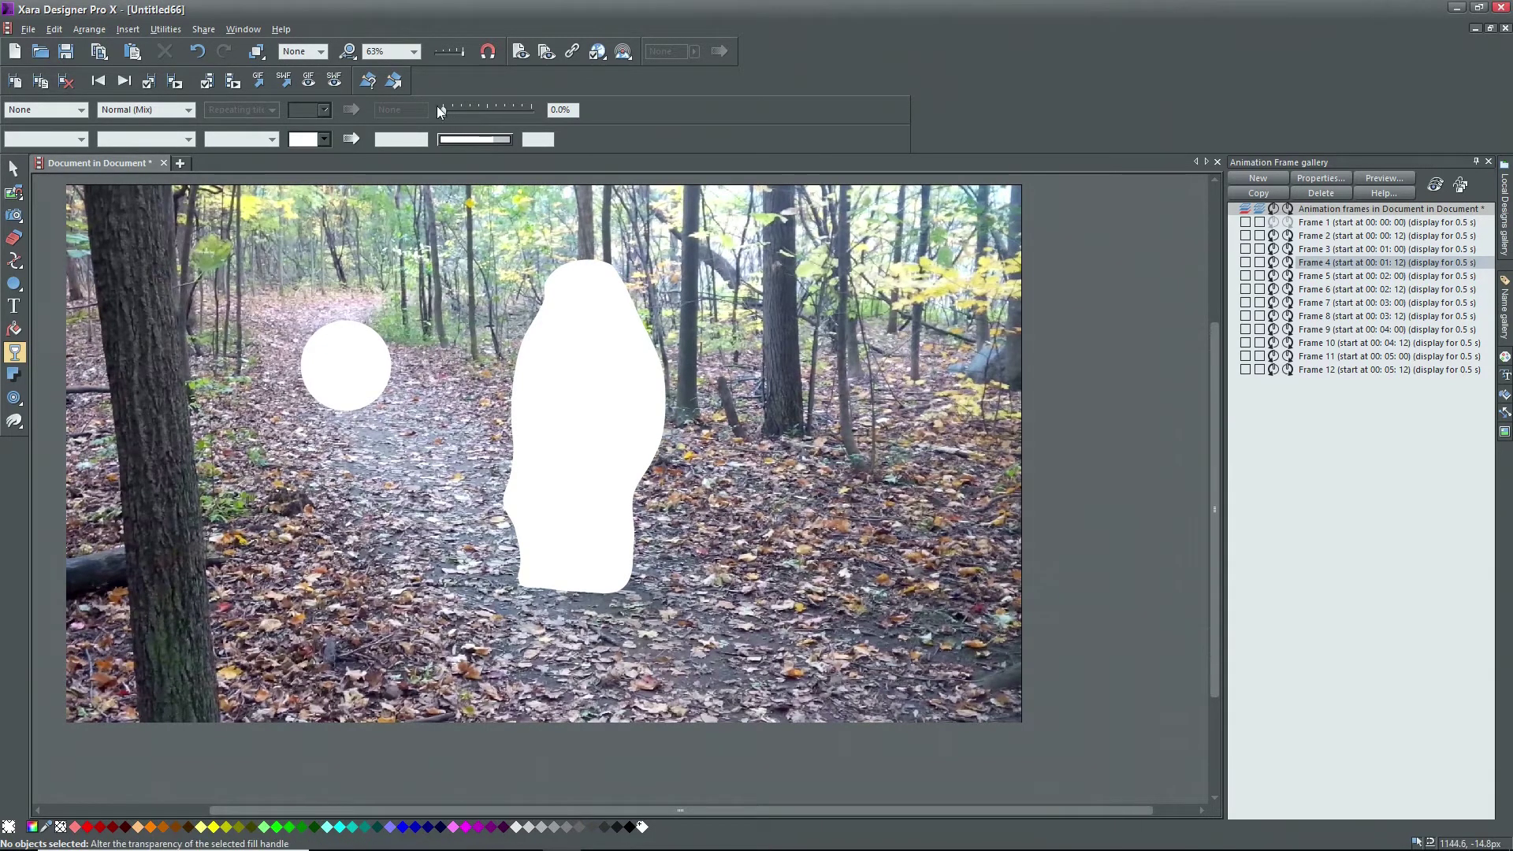
{"action": "left_click", "coordinate": [396, 85]}
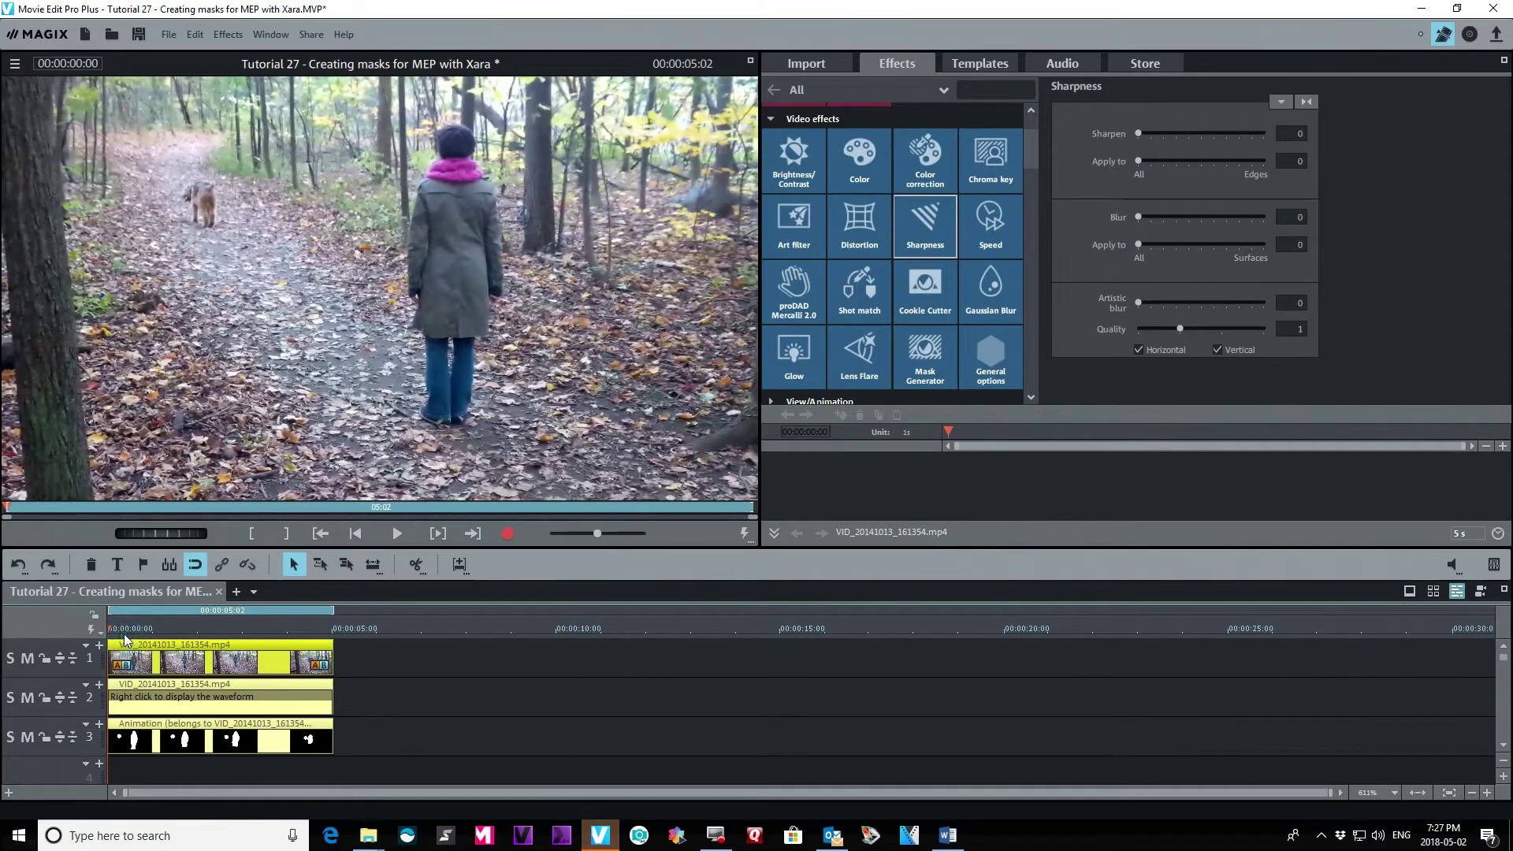
{"action": "left_click", "coordinate": [124, 630]}
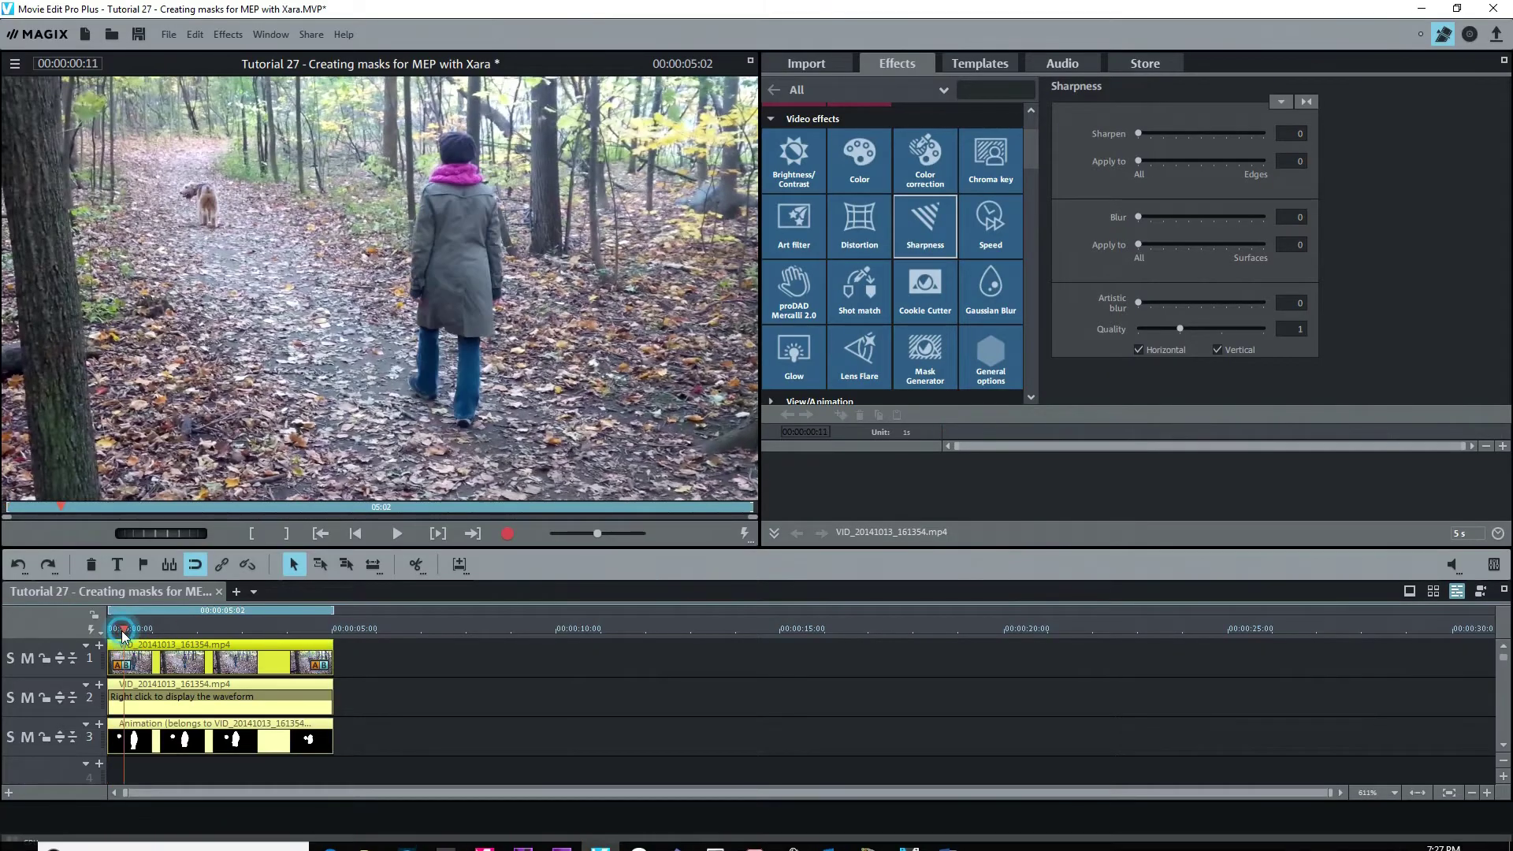
{"action": "mouse_move", "coordinate": [124, 630]}
{"action": "left_mouse_down"}
{"action": "mouse_move", "coordinate": [241, 628]}
{"action": "mouse_move", "coordinate": [99, 614]}
{"action": "left_mouse_up"}
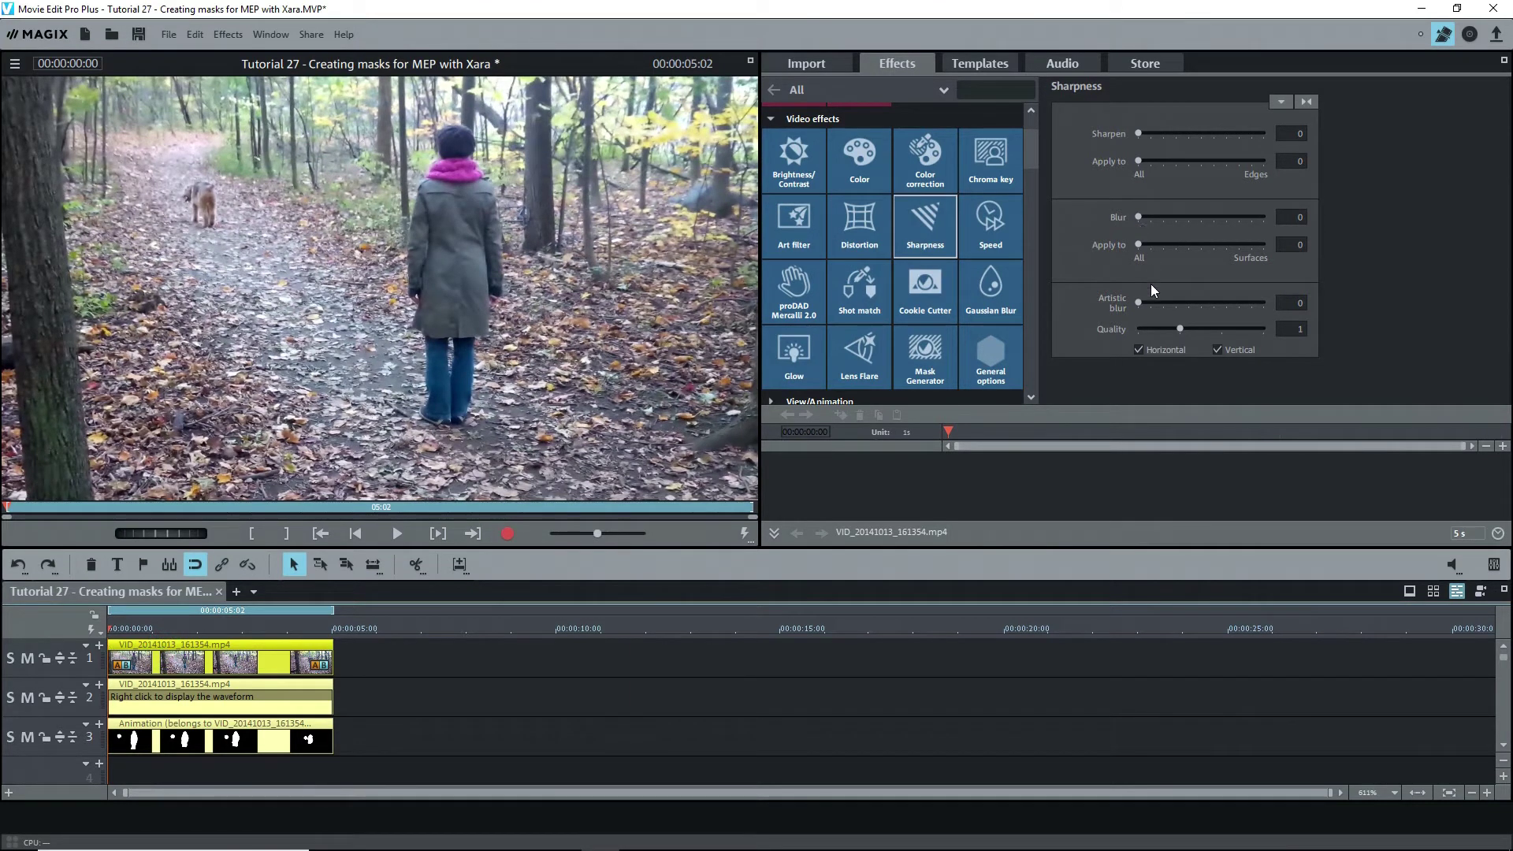
{"action": "left_click_drag", "start_coordinate": [1138, 304], "coordinate": [1175, 301]}
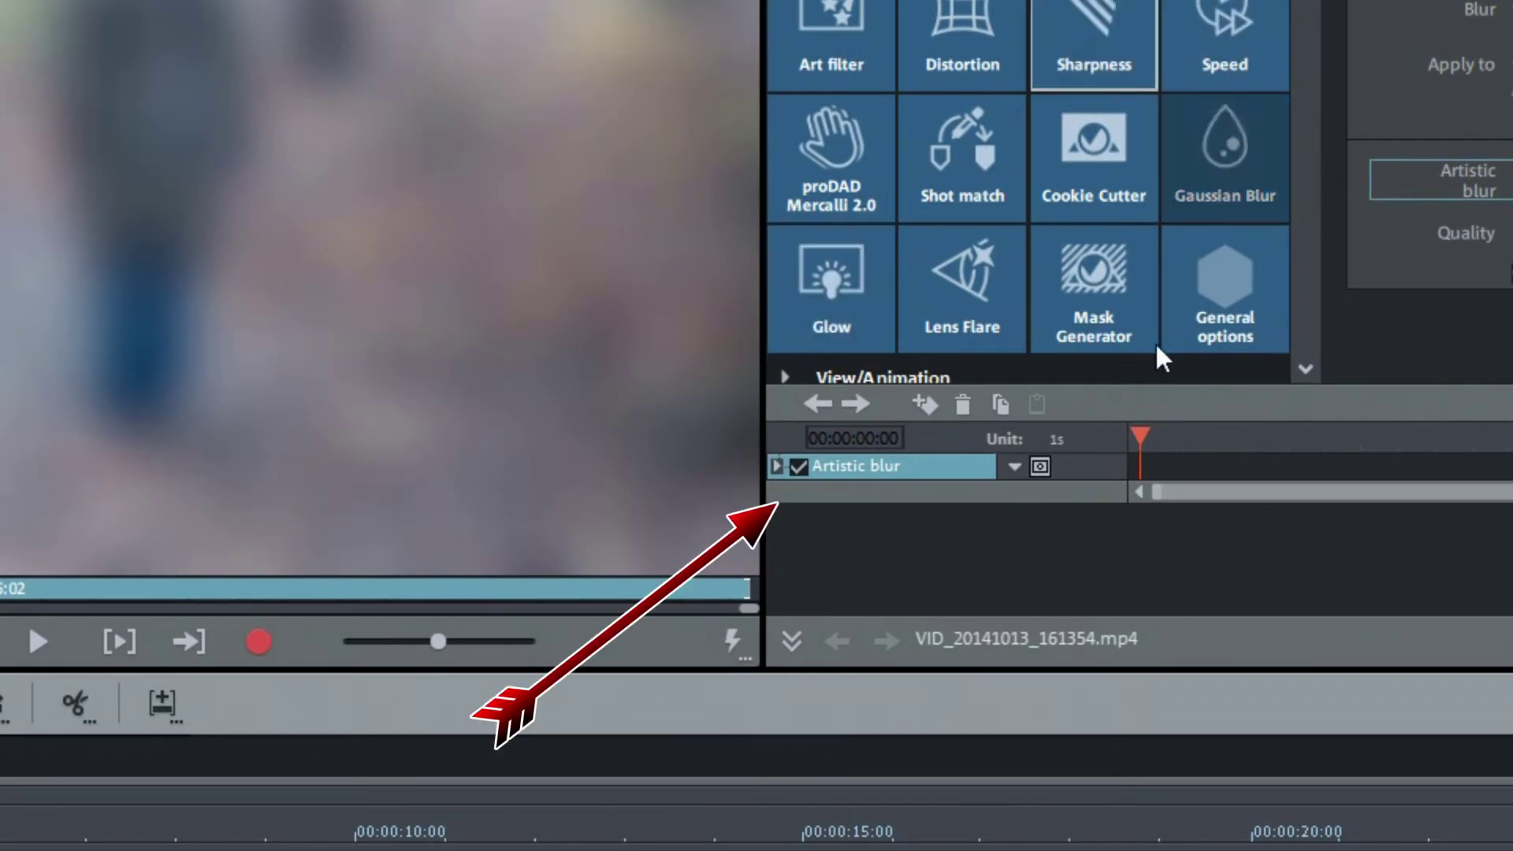
Step: Switch the Artistic blur row from Full screen to Masked and preview it at about 2 seconds
{"action": "left_click", "coordinate": [1038, 467]}
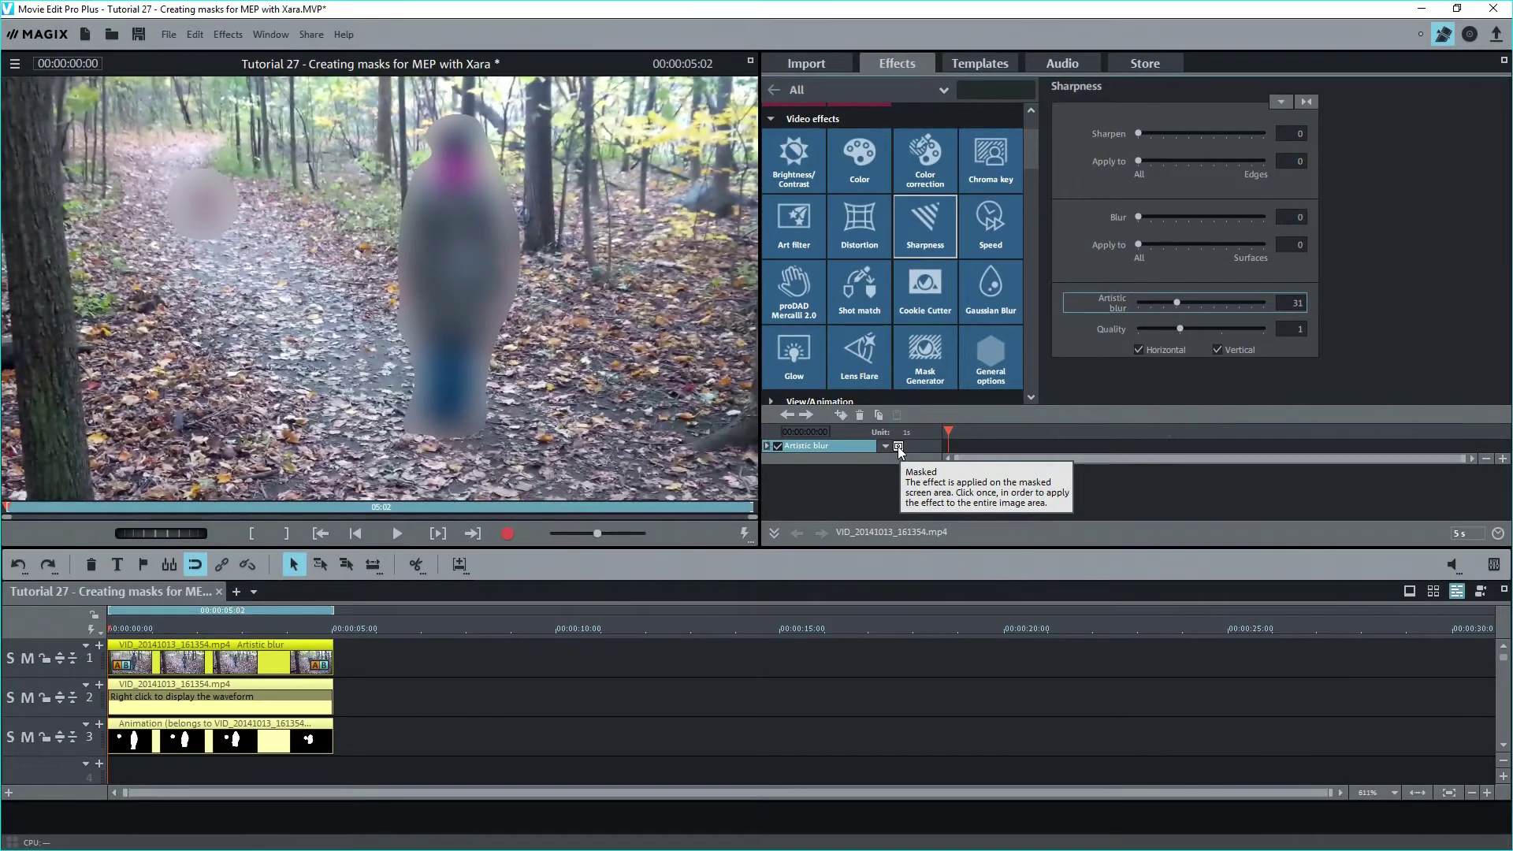
{"action": "left_click", "coordinate": [111, 629]}
{"action": "mouse_move", "coordinate": [112, 630]}
{"action": "left_mouse_down"}
{"action": "mouse_move", "coordinate": [289, 627]}
{"action": "mouse_move", "coordinate": [102, 631]}
{"action": "left_mouse_up"}
{"action": "left_click", "coordinate": [793, 226]}
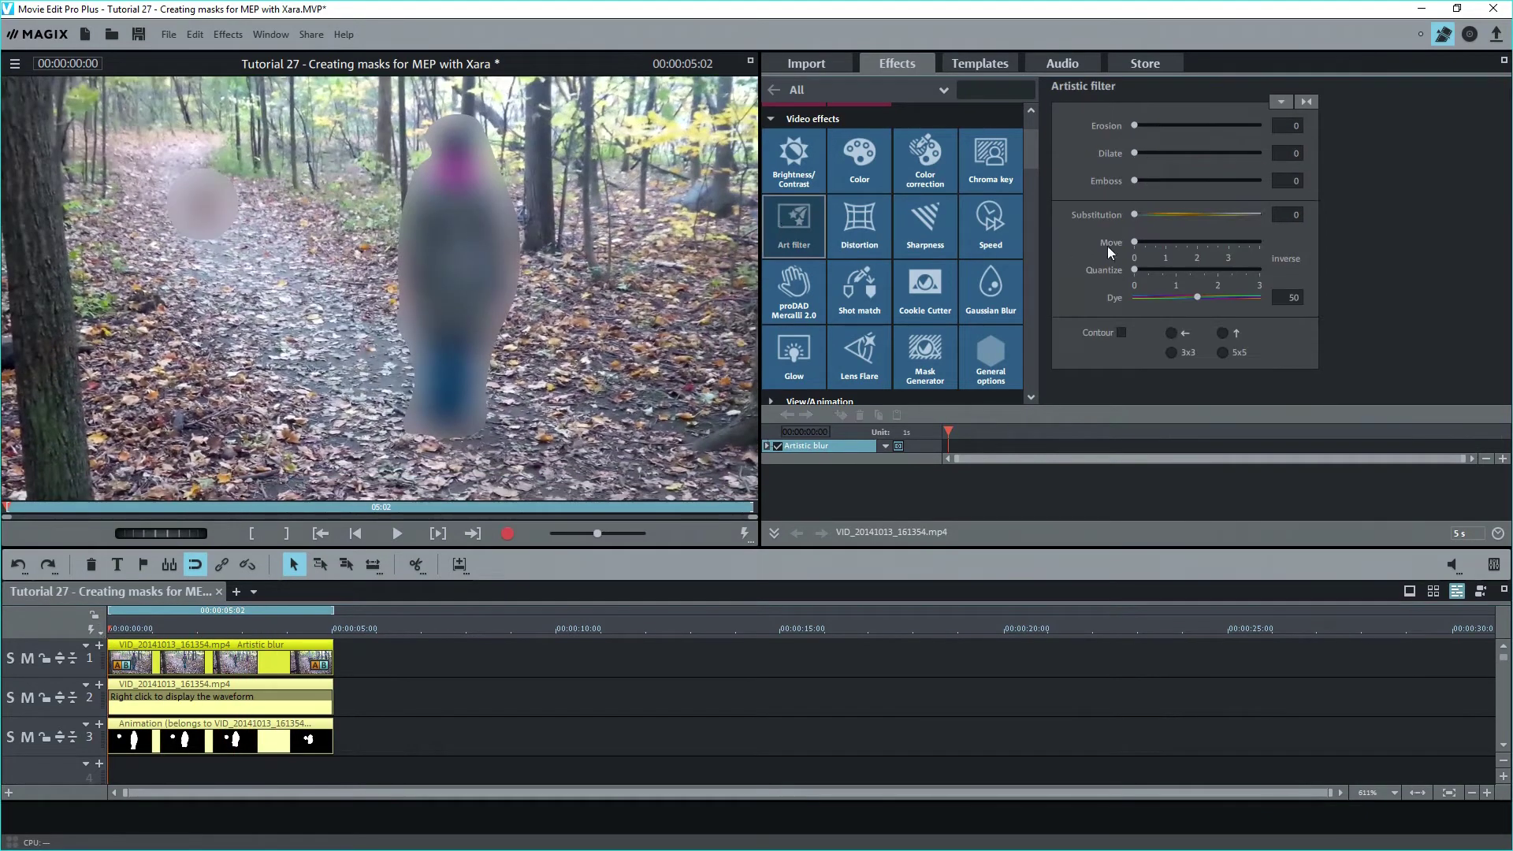
{"action": "left_click_drag", "start_coordinate": [1137, 216], "coordinate": [1175, 214]}
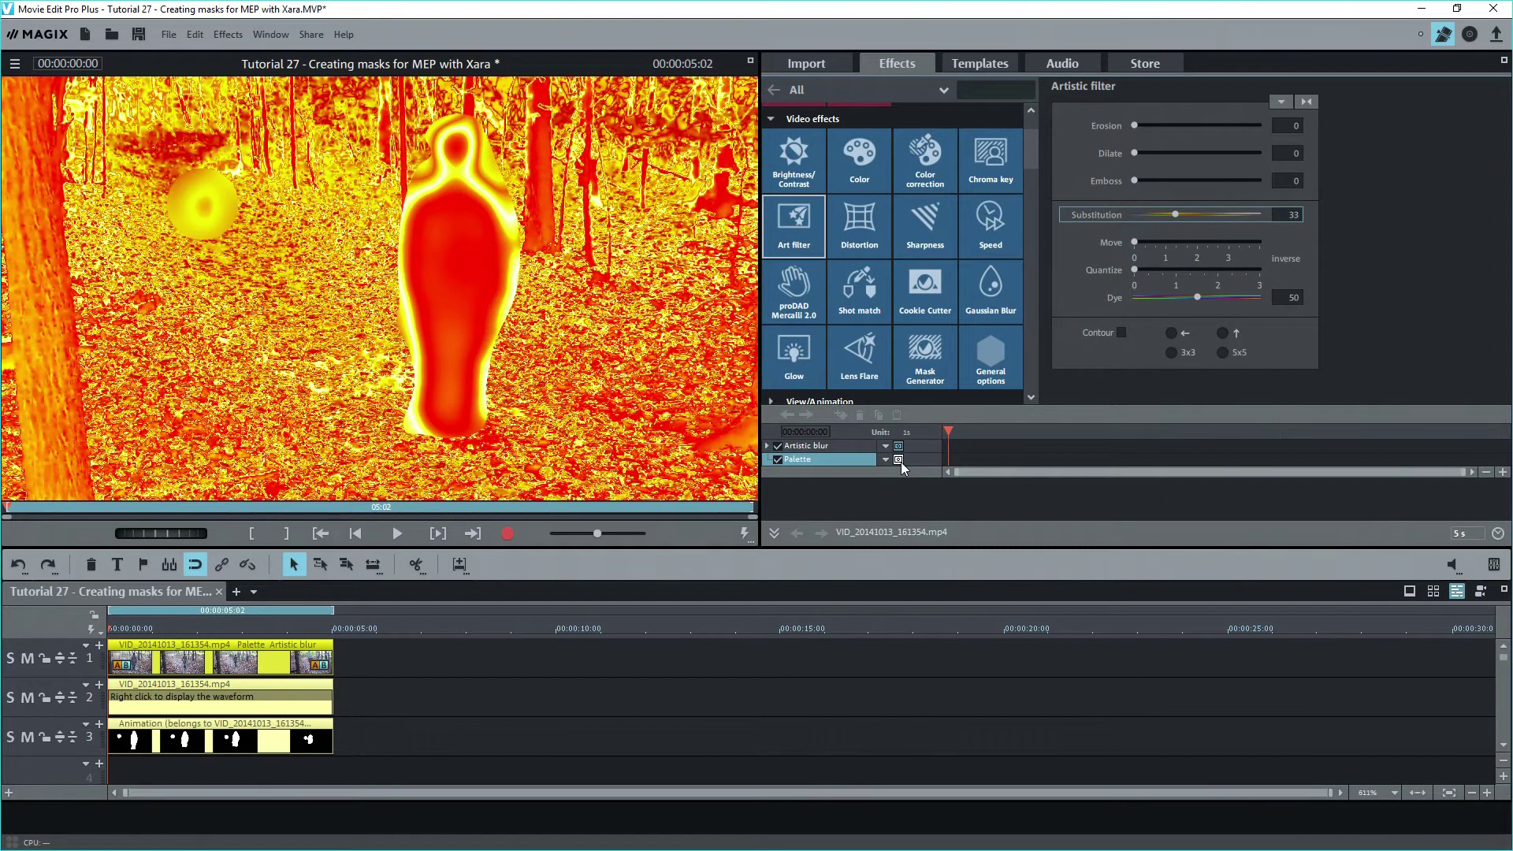
{"action": "left_click", "coordinate": [899, 460]}
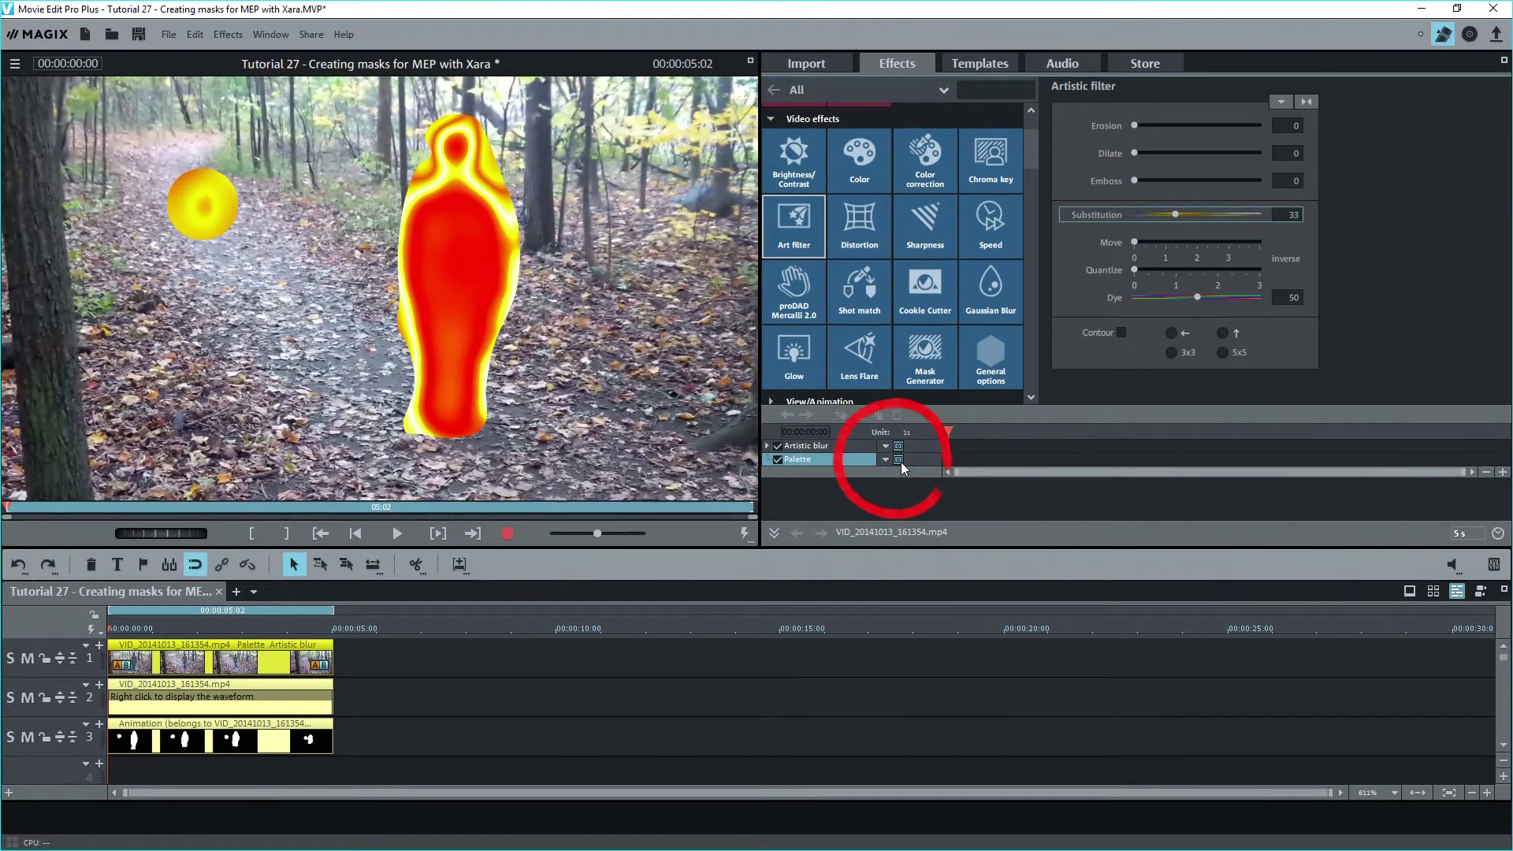
{"action": "left_click", "coordinate": [899, 459]}
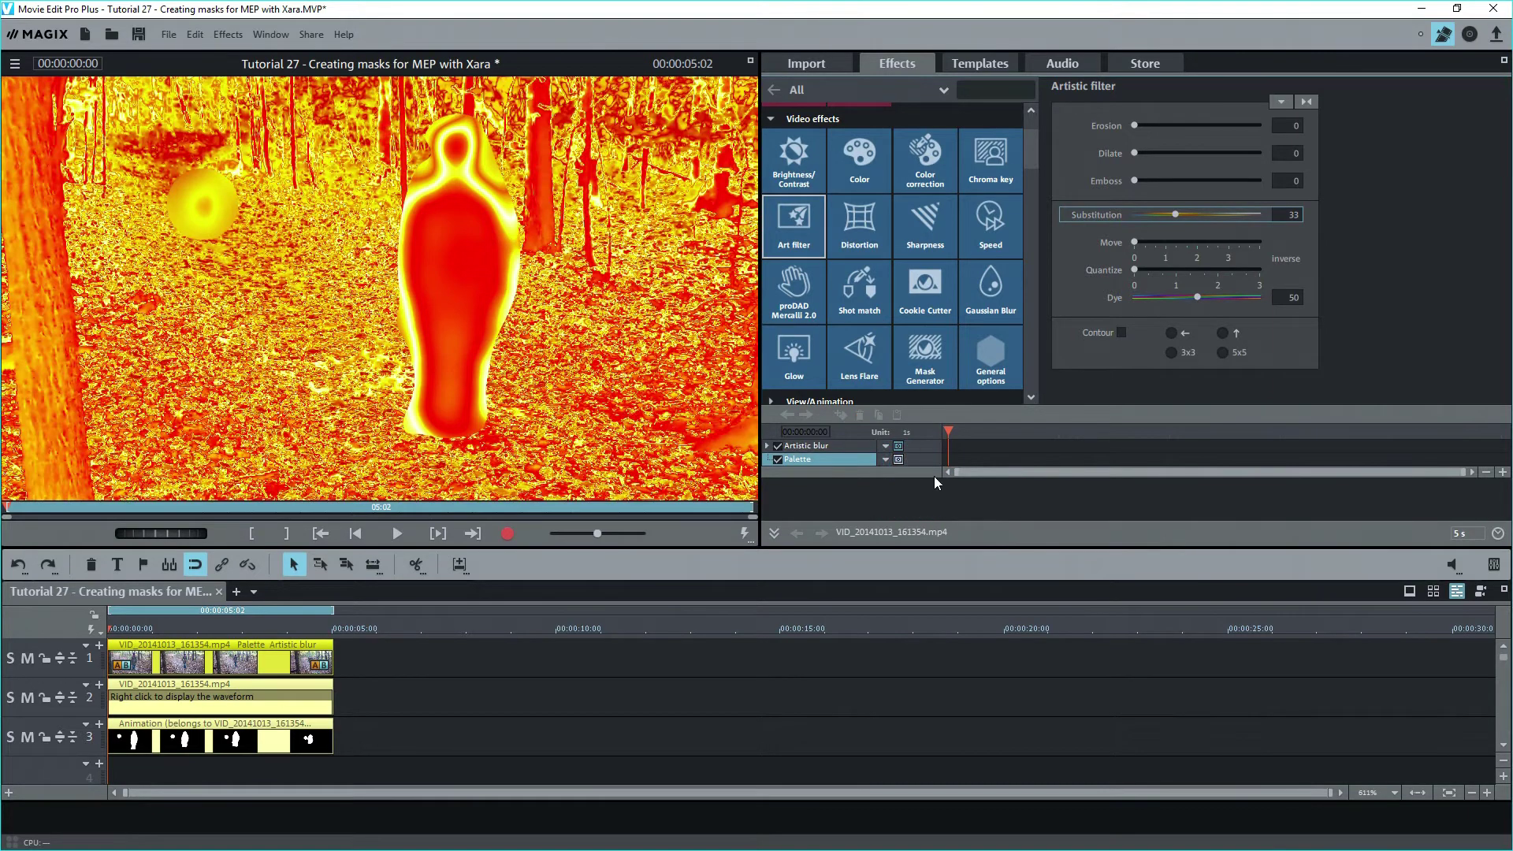
{"action": "left_click", "coordinate": [898, 460]}
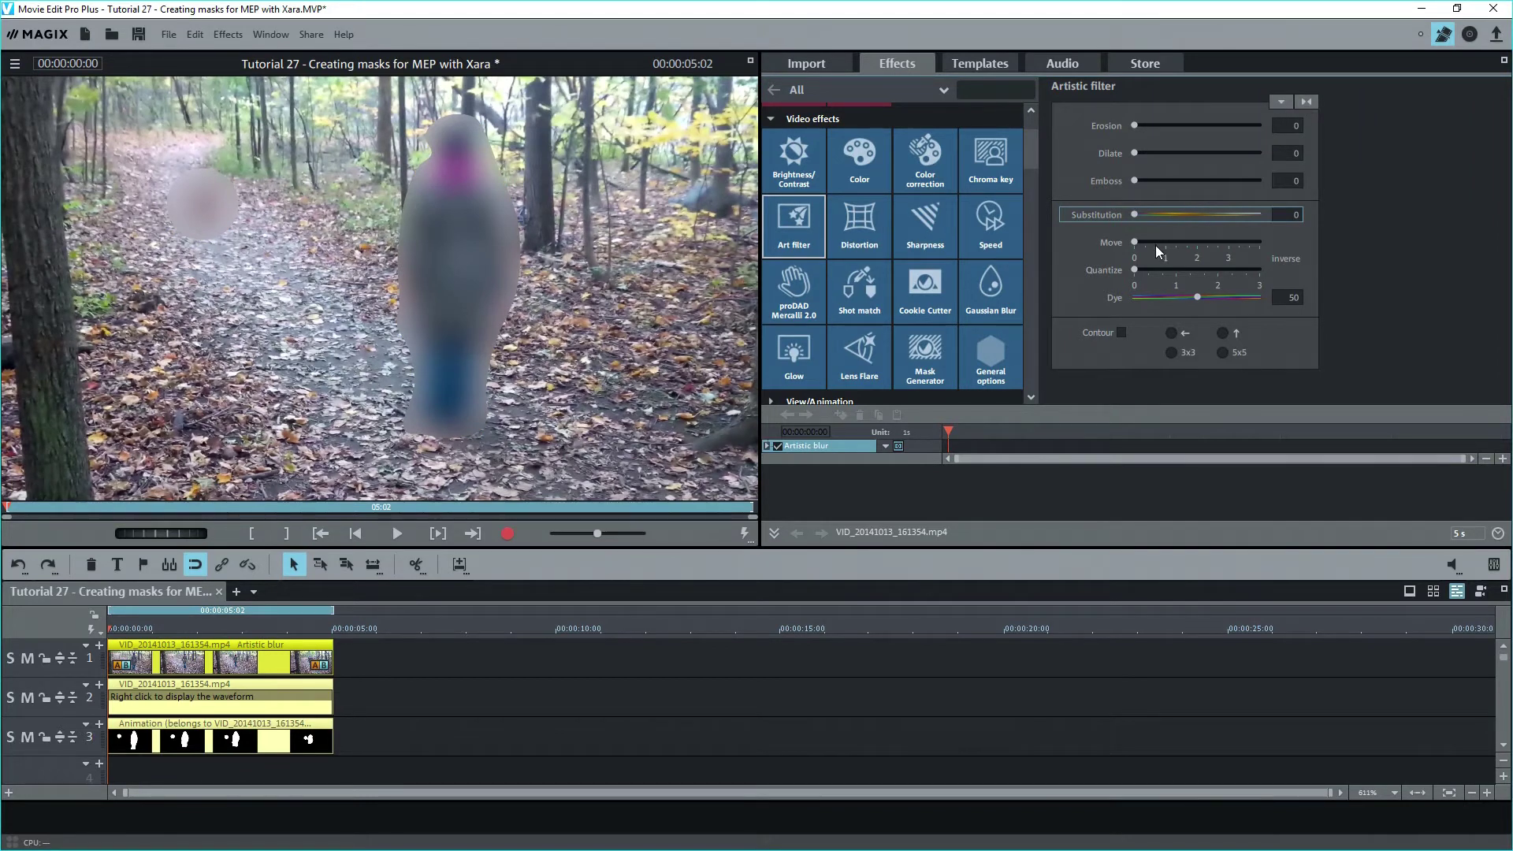
{"action": "left_click", "coordinate": [917, 222]}
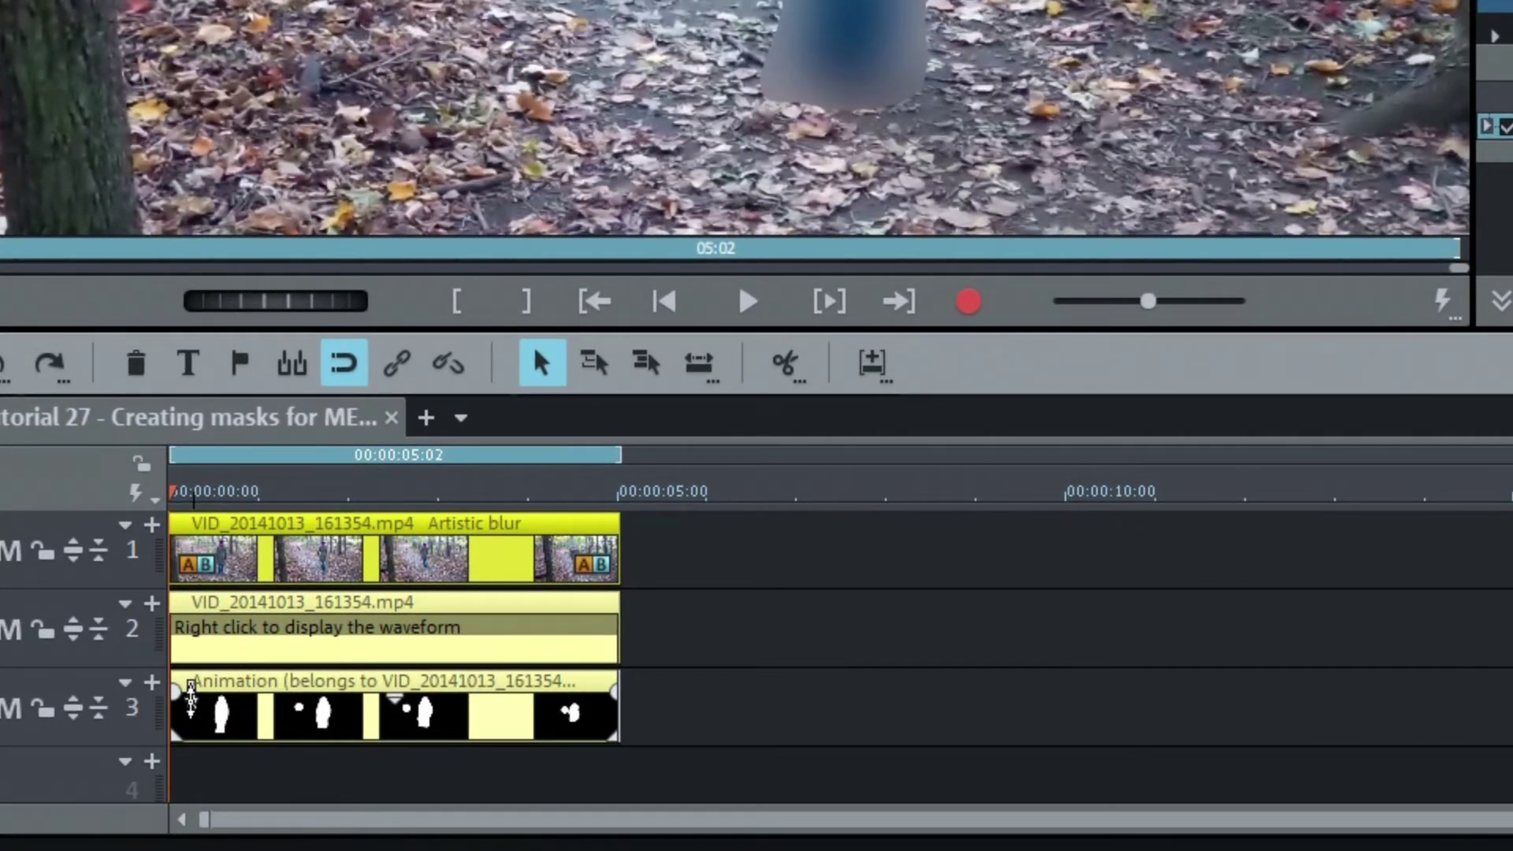
Step: Select the mask animation clip on track 3 and open it in Xara for editing
{"action": "left_click", "coordinate": [191, 697]}
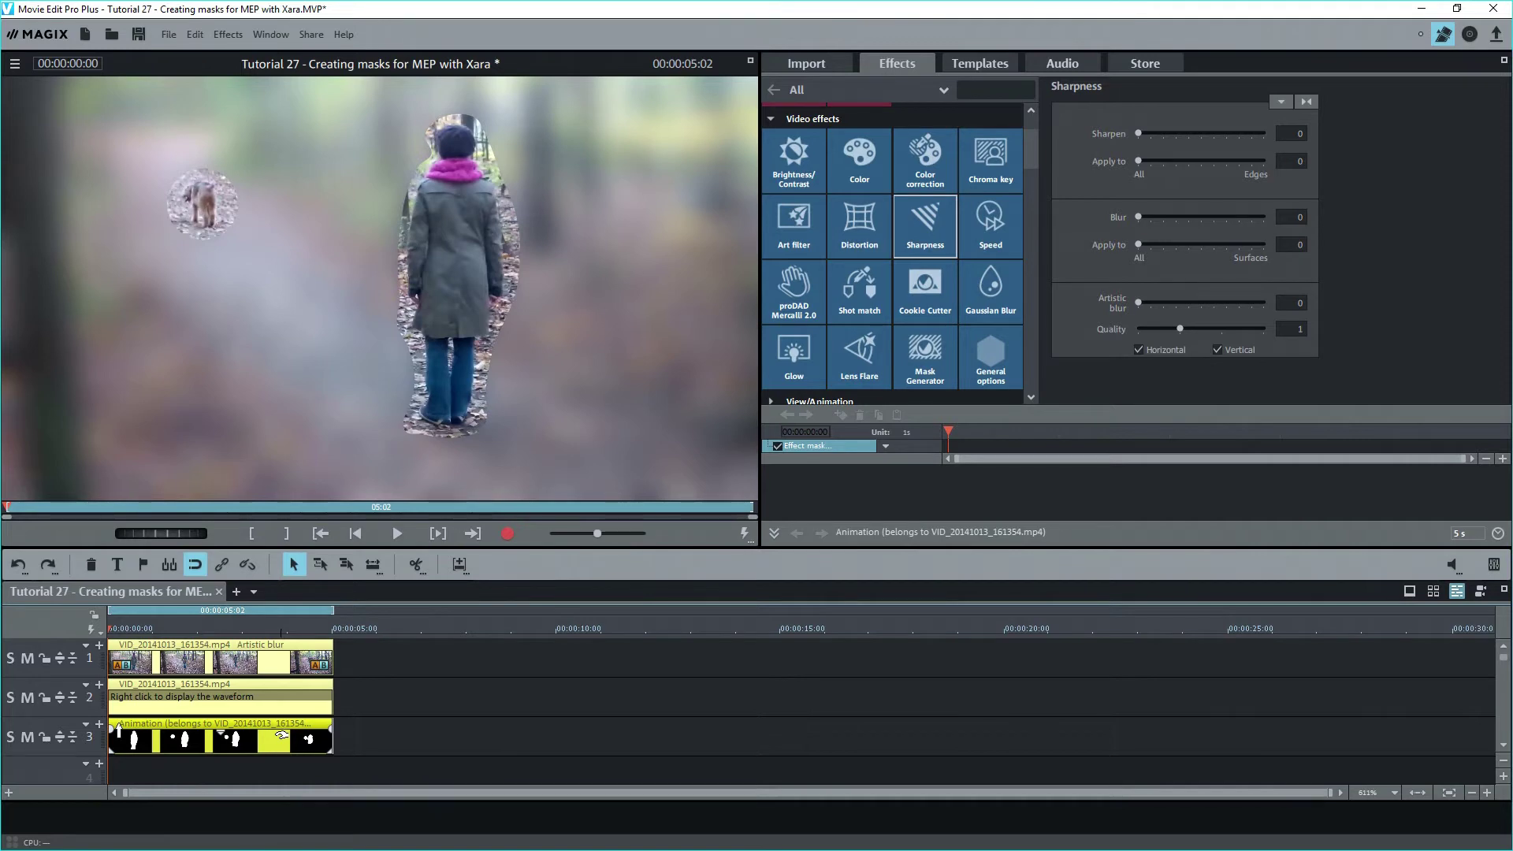
{"action": "double_click", "coordinate": [281, 735]}
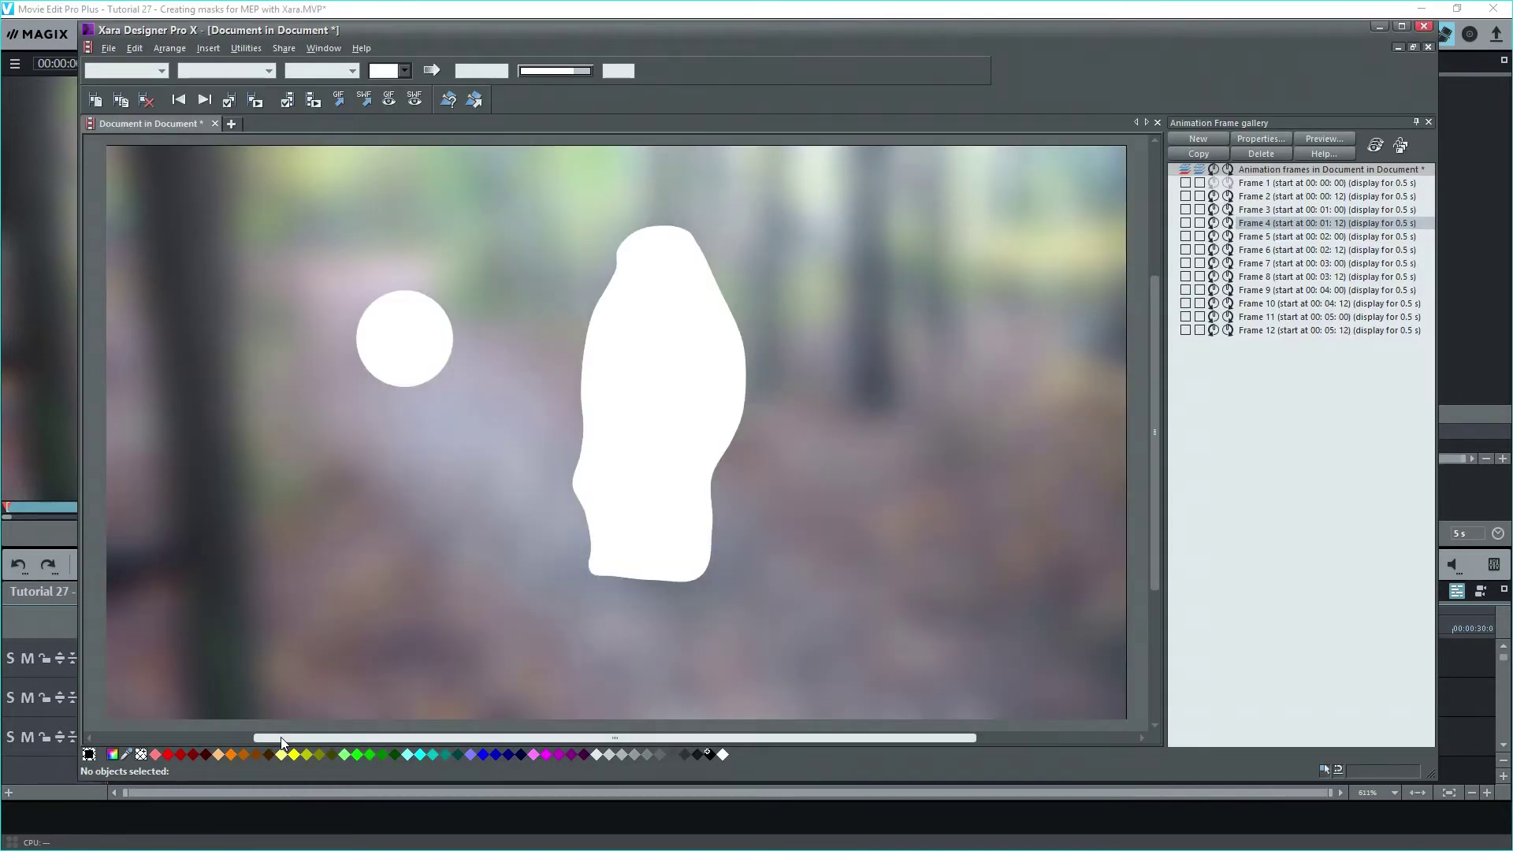
Step: Go to Frame 1 and turn on the Toolbar control bar via Window > Control Bars
{"action": "left_click", "coordinate": [1259, 186]}
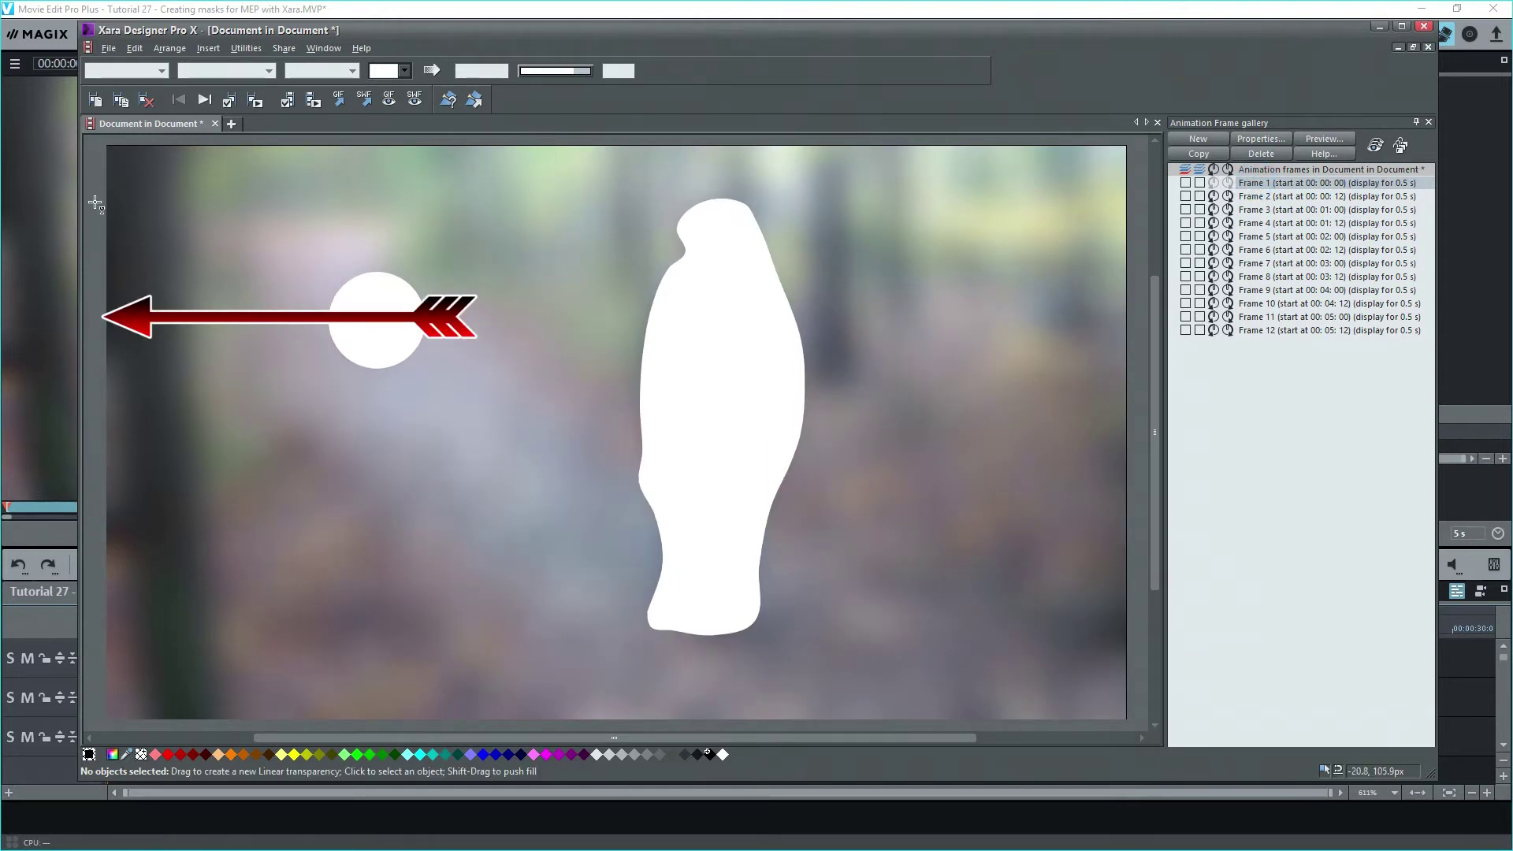
{"action": "left_click", "coordinate": [321, 48]}
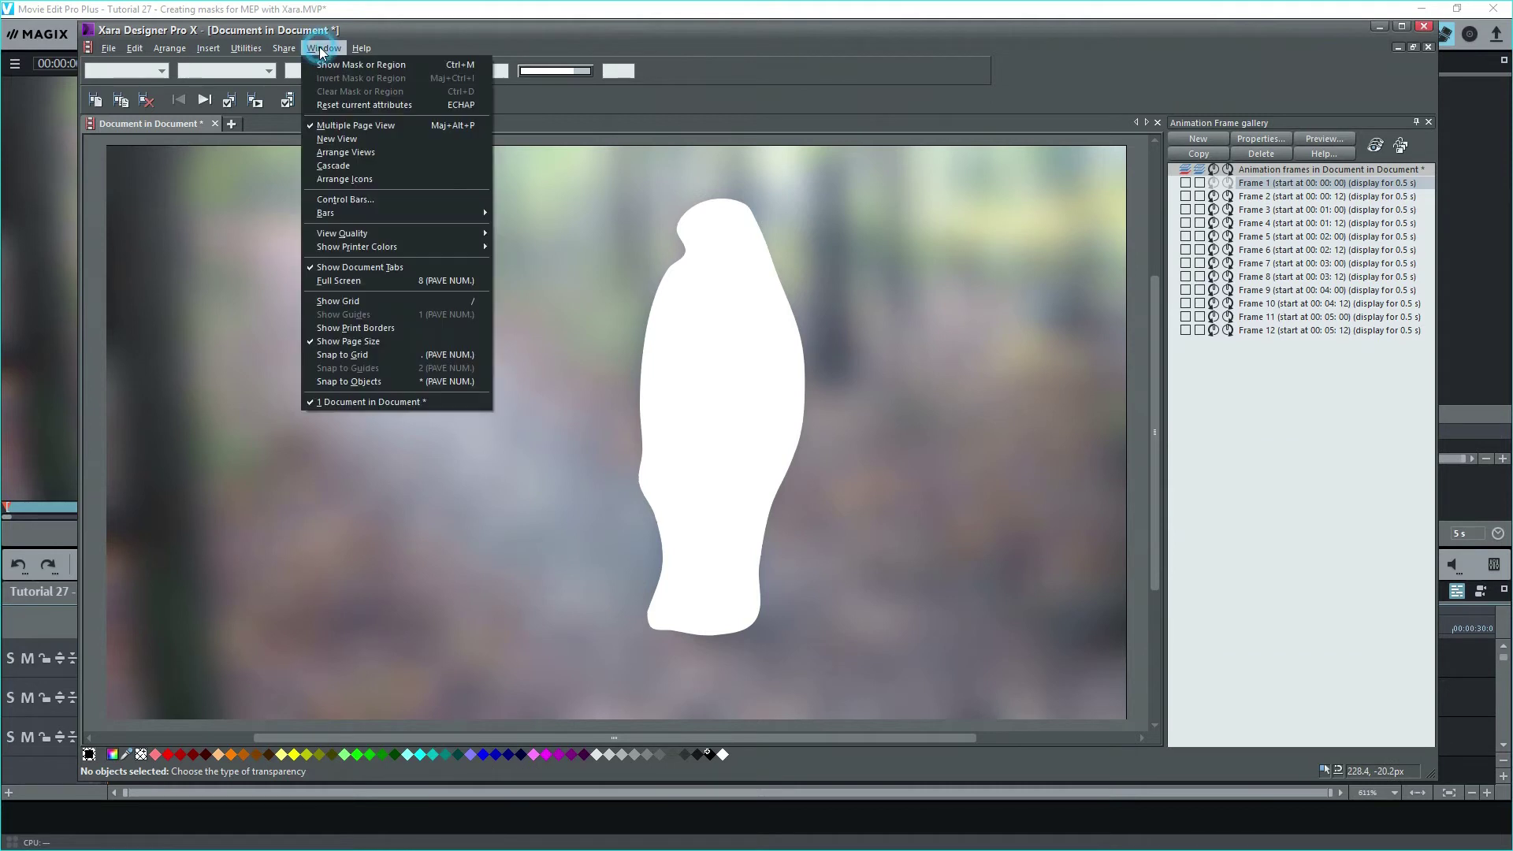
{"action": "left_click", "coordinate": [346, 202]}
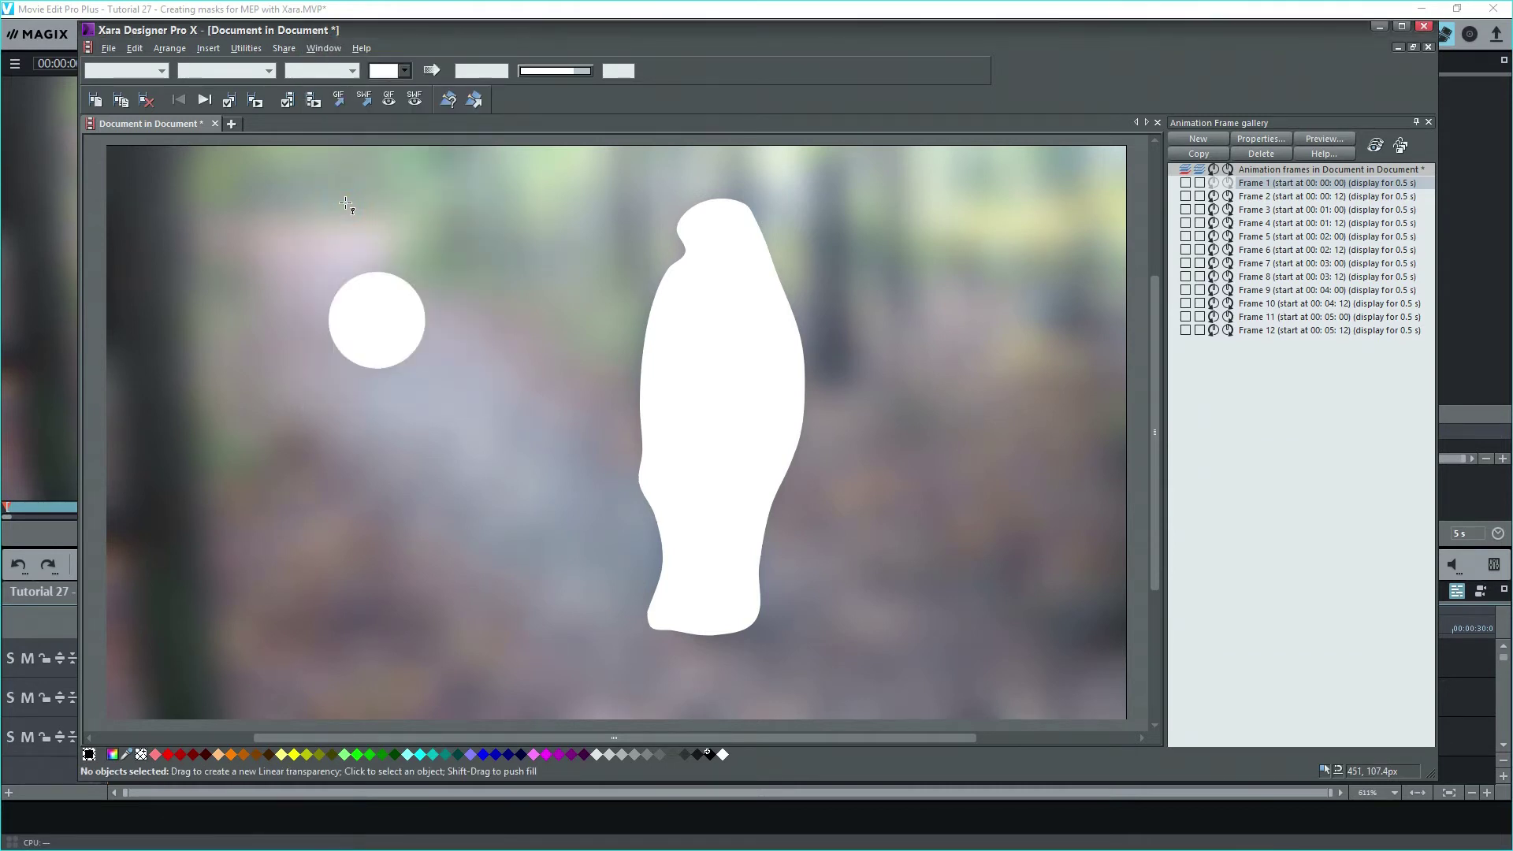
{"action": "scroll", "coordinate": [685, 453], "scroll_direction": "down", "scroll_amount": 3}
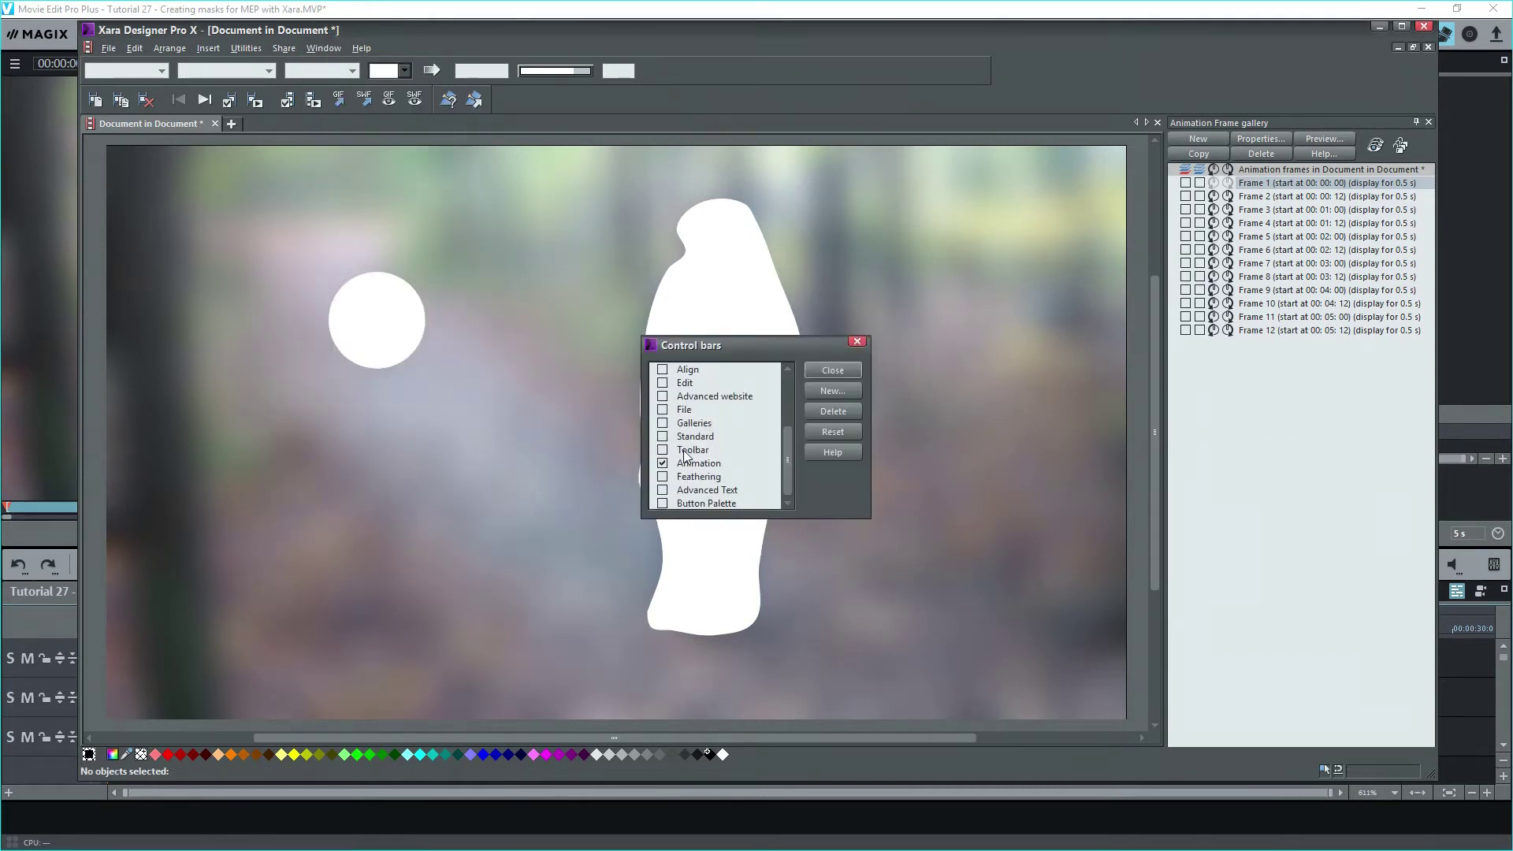
{"action": "left_click", "coordinate": [664, 449]}
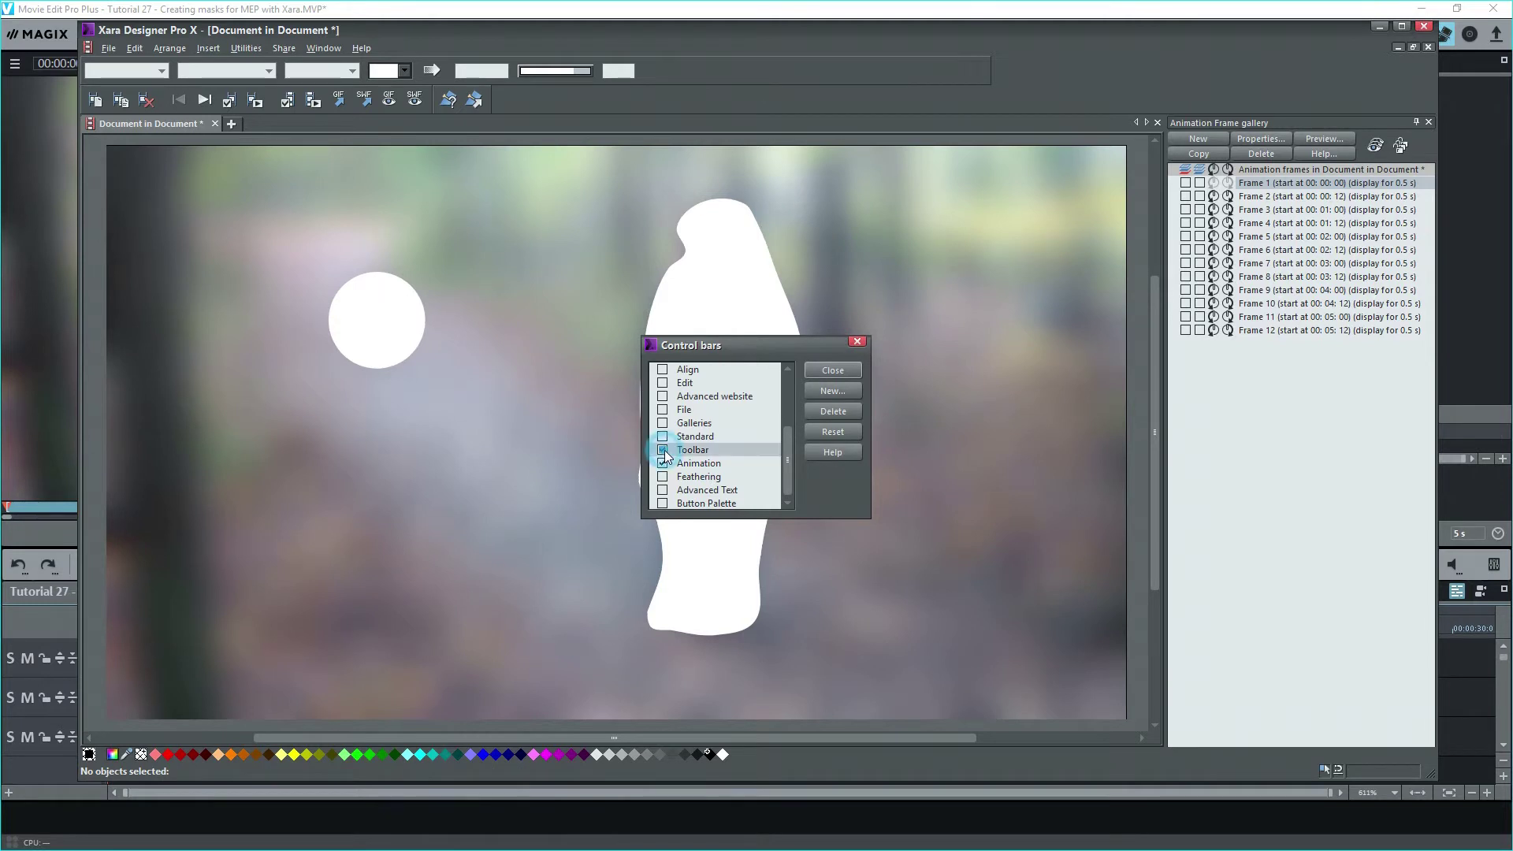
{"action": "key", "text": "Return"}
{"action": "left_click", "coordinate": [405, 326]}
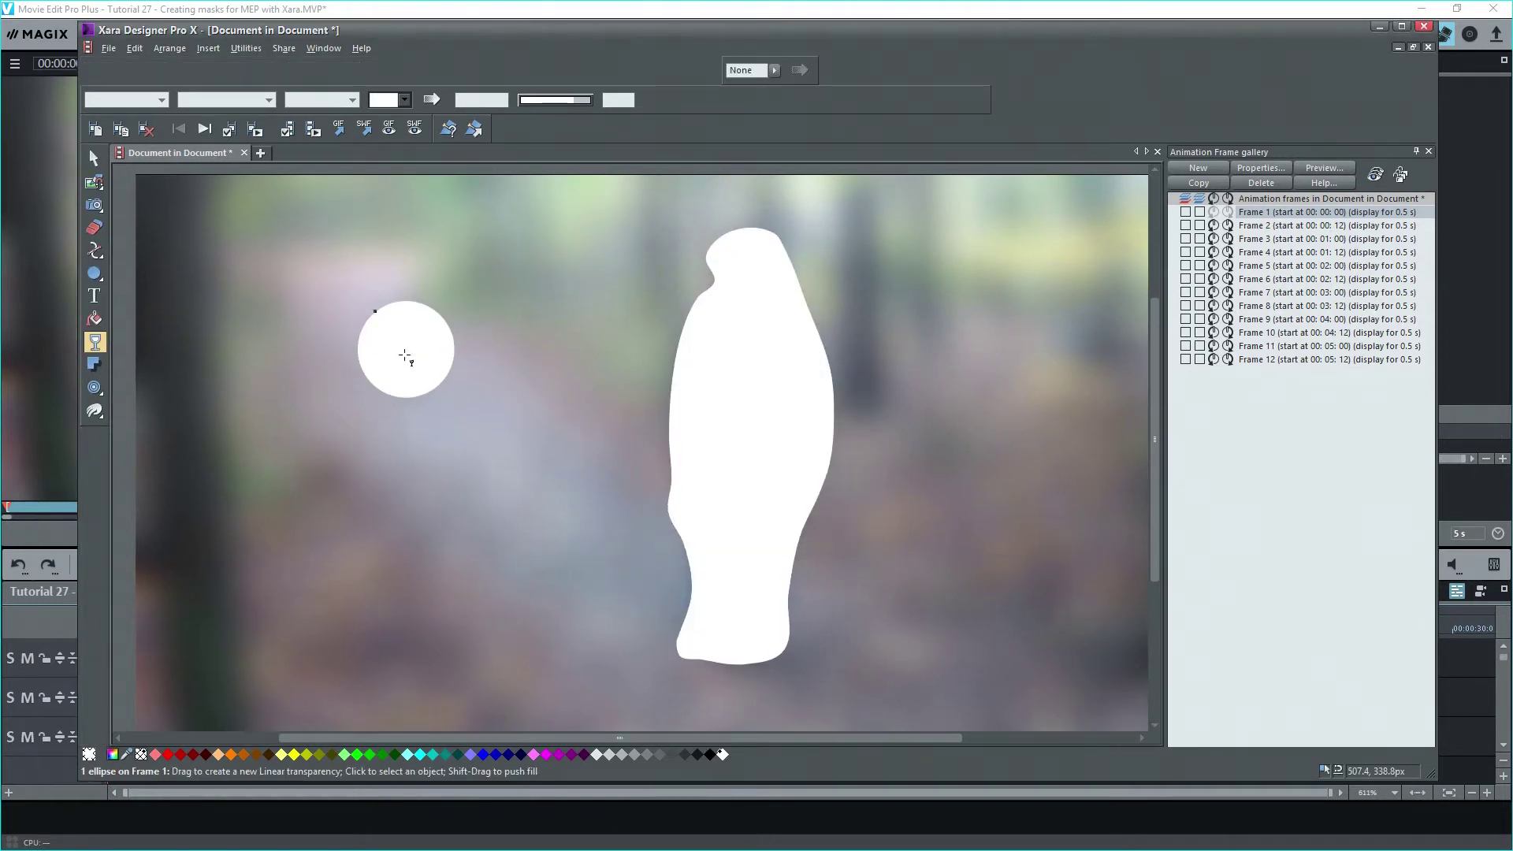
Step: Select the white circle on Frame 1 and feather its edge by 50px
{"action": "left_click", "coordinate": [94, 159]}
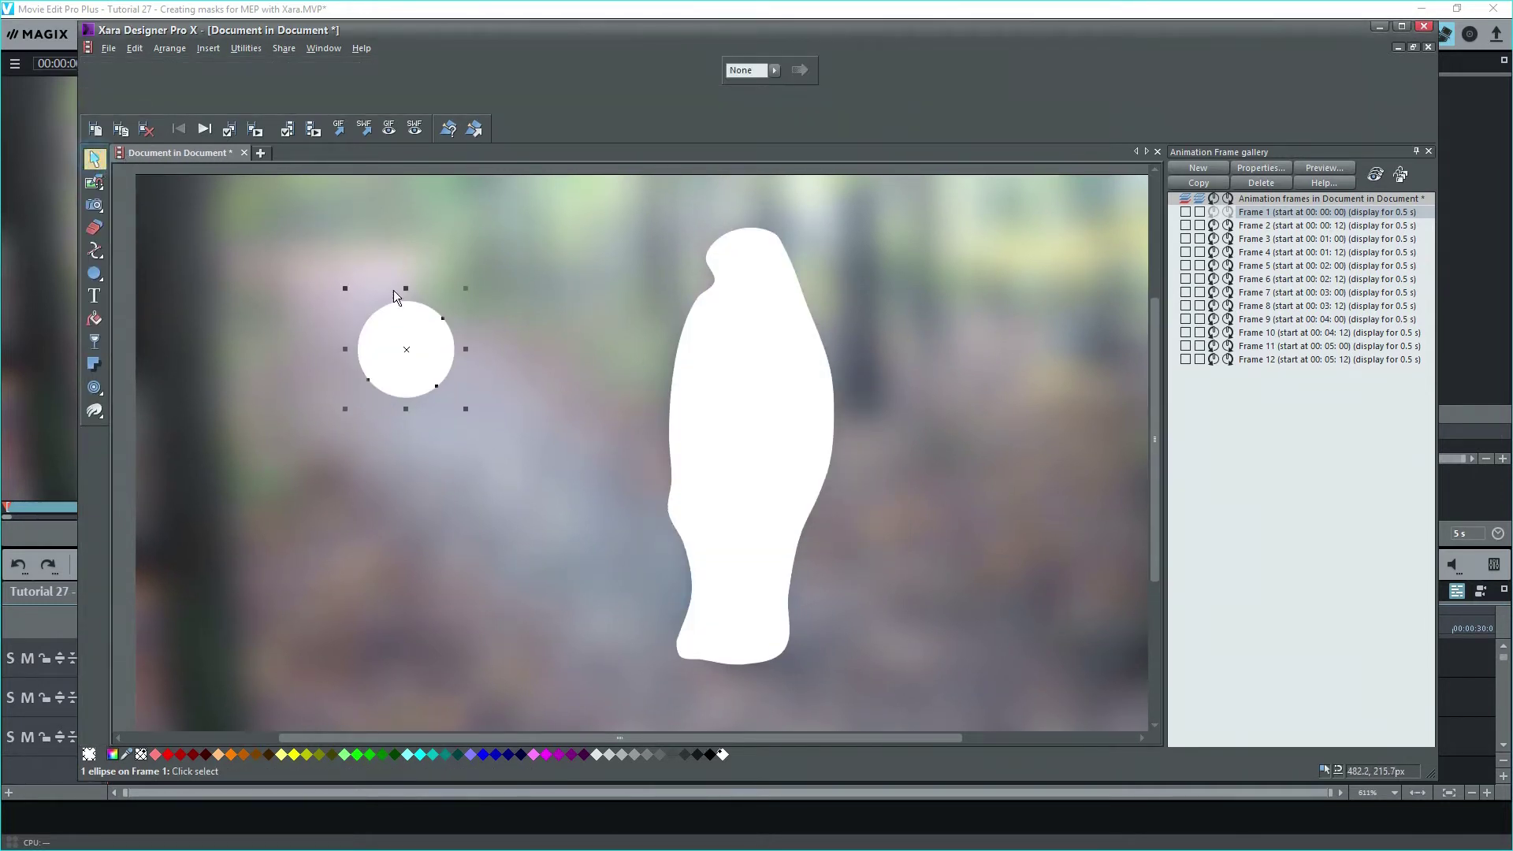
{"action": "left_click", "coordinate": [414, 324]}
{"action": "left_click", "coordinate": [411, 326]}
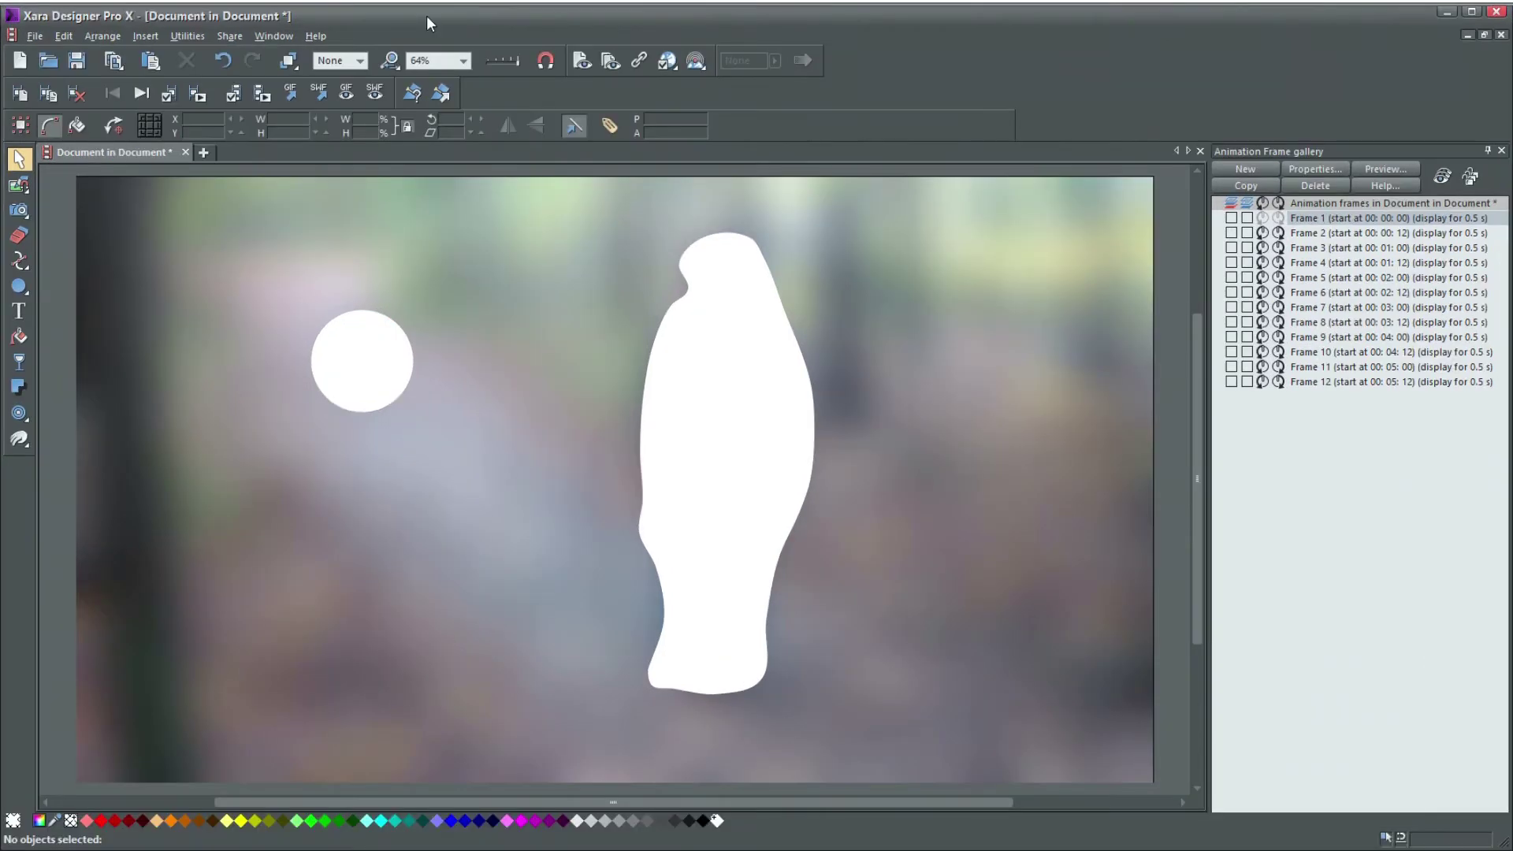
{"action": "left_click", "coordinate": [461, 31]}
{"action": "left_click", "coordinate": [417, 341]}
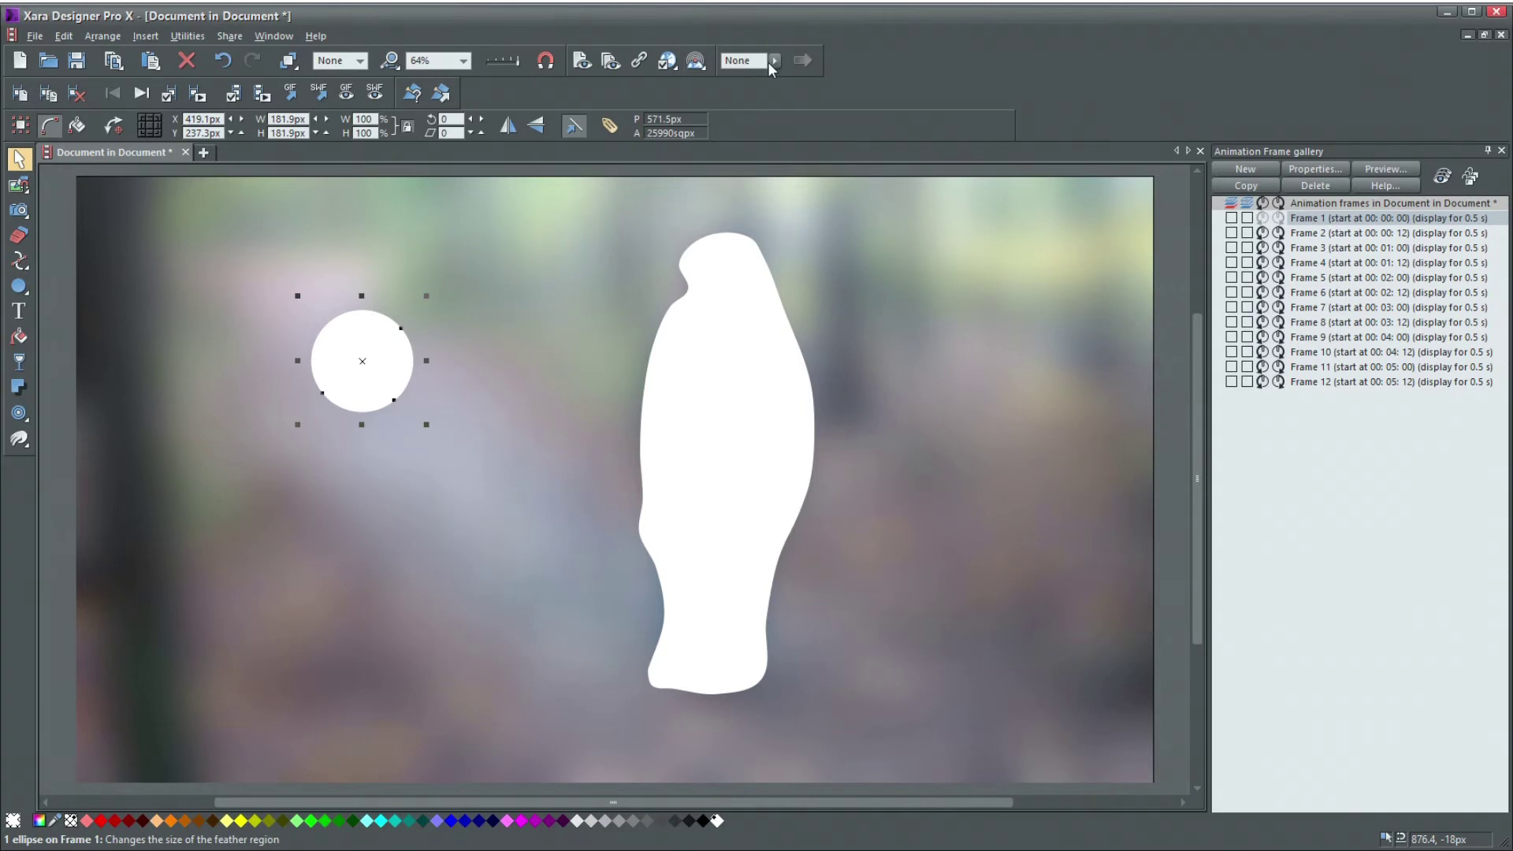
{"action": "left_click", "coordinate": [774, 61]}
{"action": "left_click_drag", "start_coordinate": [774, 78], "coordinate": [890, 88]}
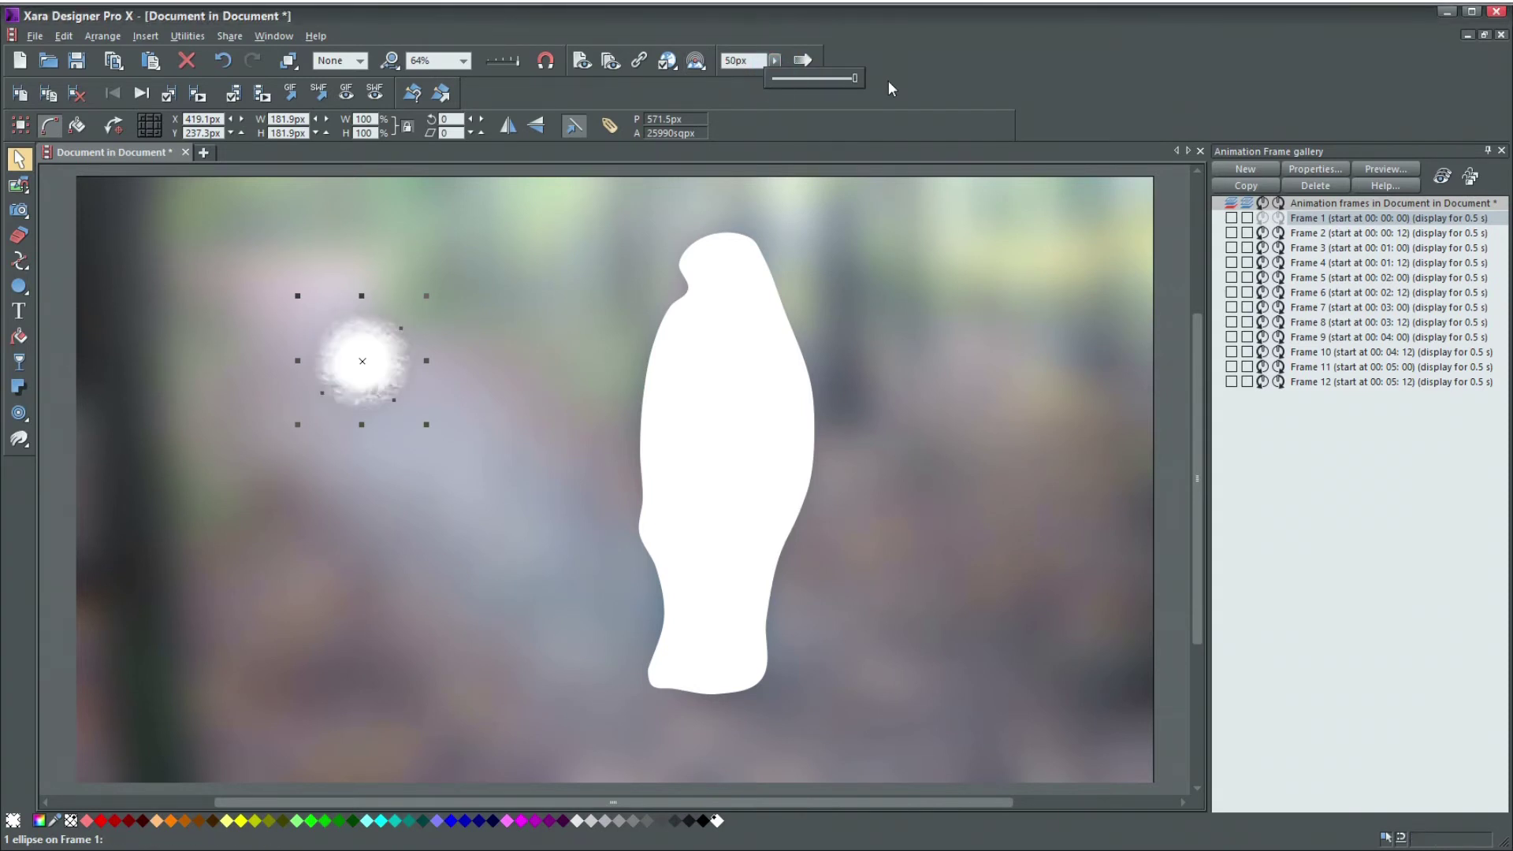
{"action": "left_click", "coordinate": [36, 38]}
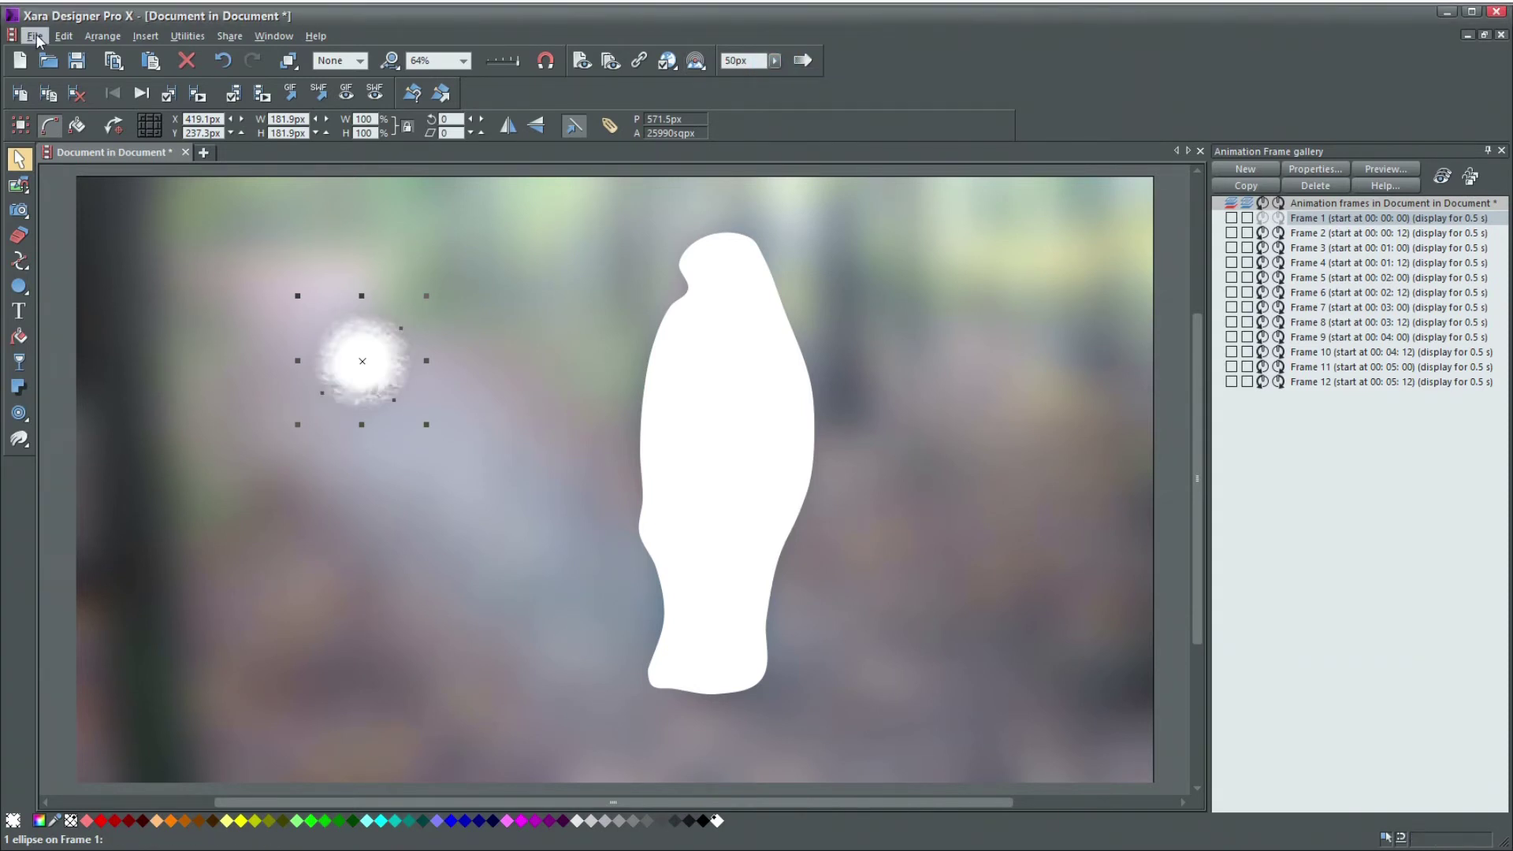
Step: Start an AVI video animation export, cancel it, then remove the circle's feathering
{"action": "left_click", "coordinate": [36, 38]}
{"action": "left_click", "coordinate": [90, 415]}
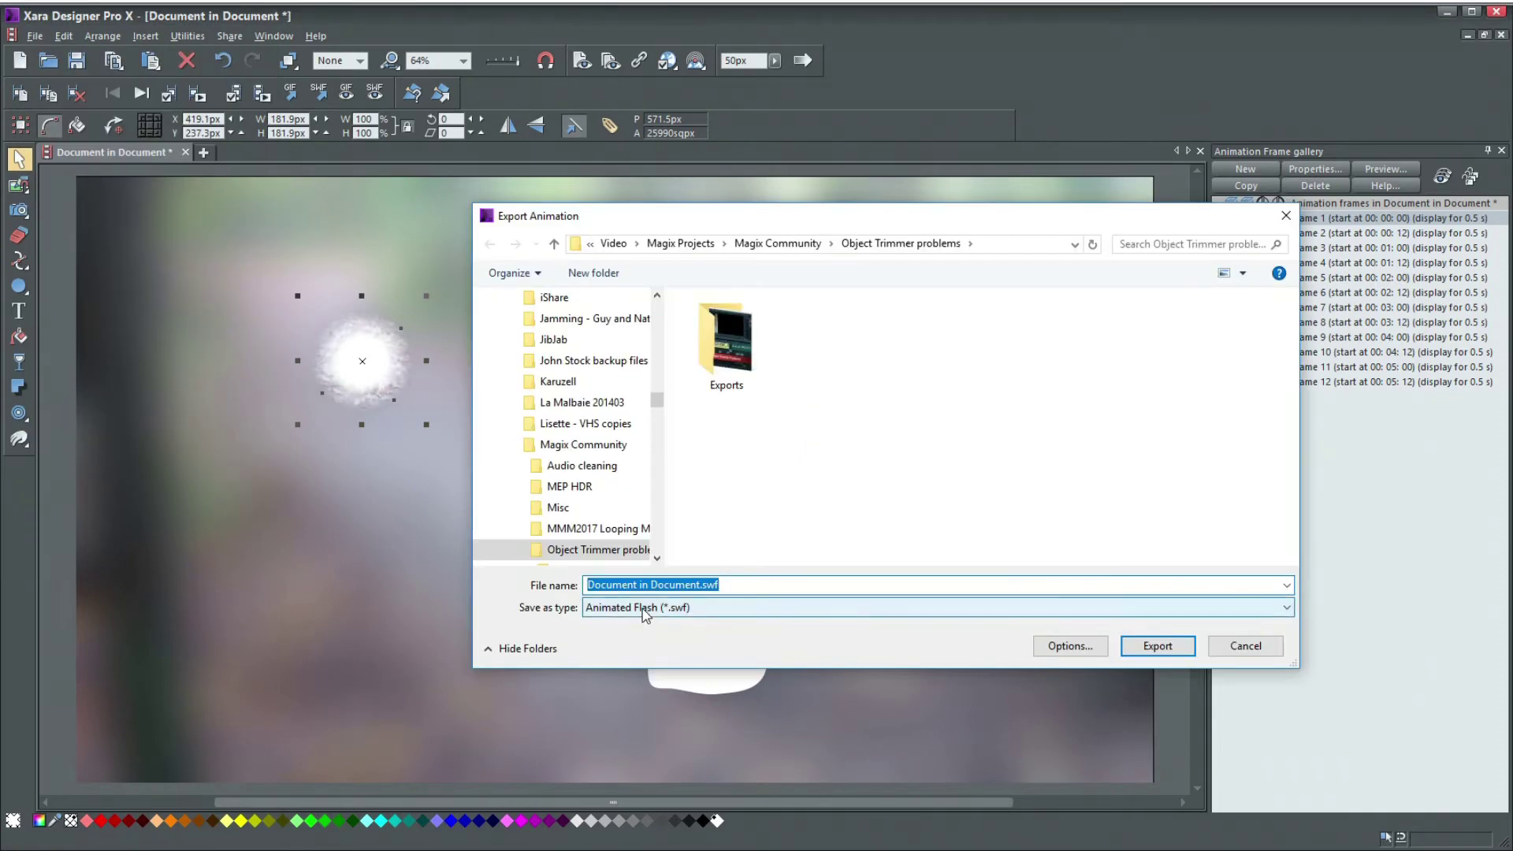
{"action": "left_click", "coordinate": [644, 614]}
{"action": "left_click", "coordinate": [642, 648]}
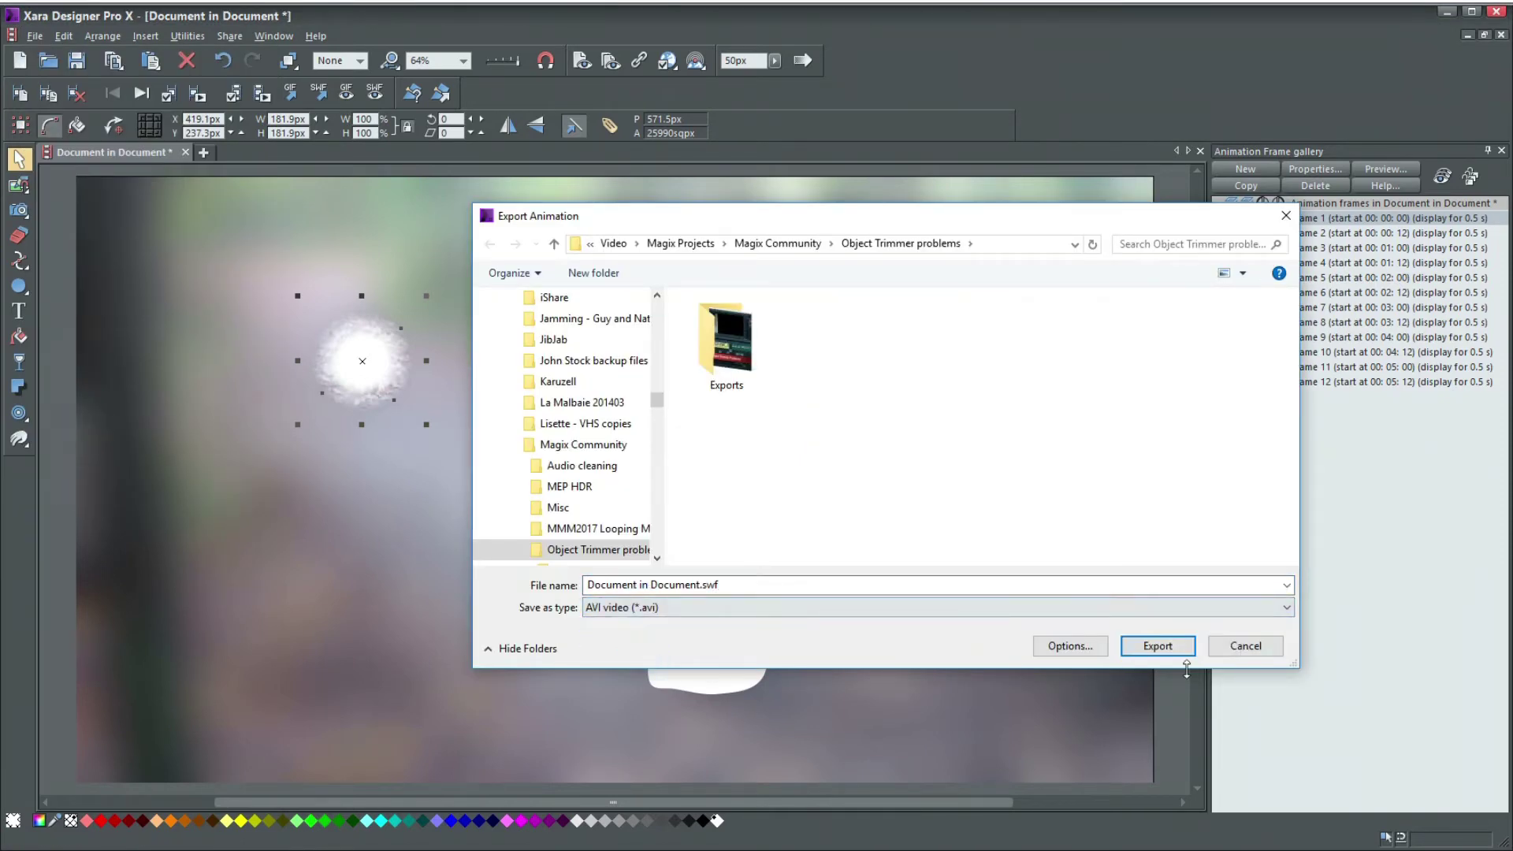
{"action": "left_click", "coordinate": [1245, 645]}
{"action": "left_click", "coordinate": [775, 63]}
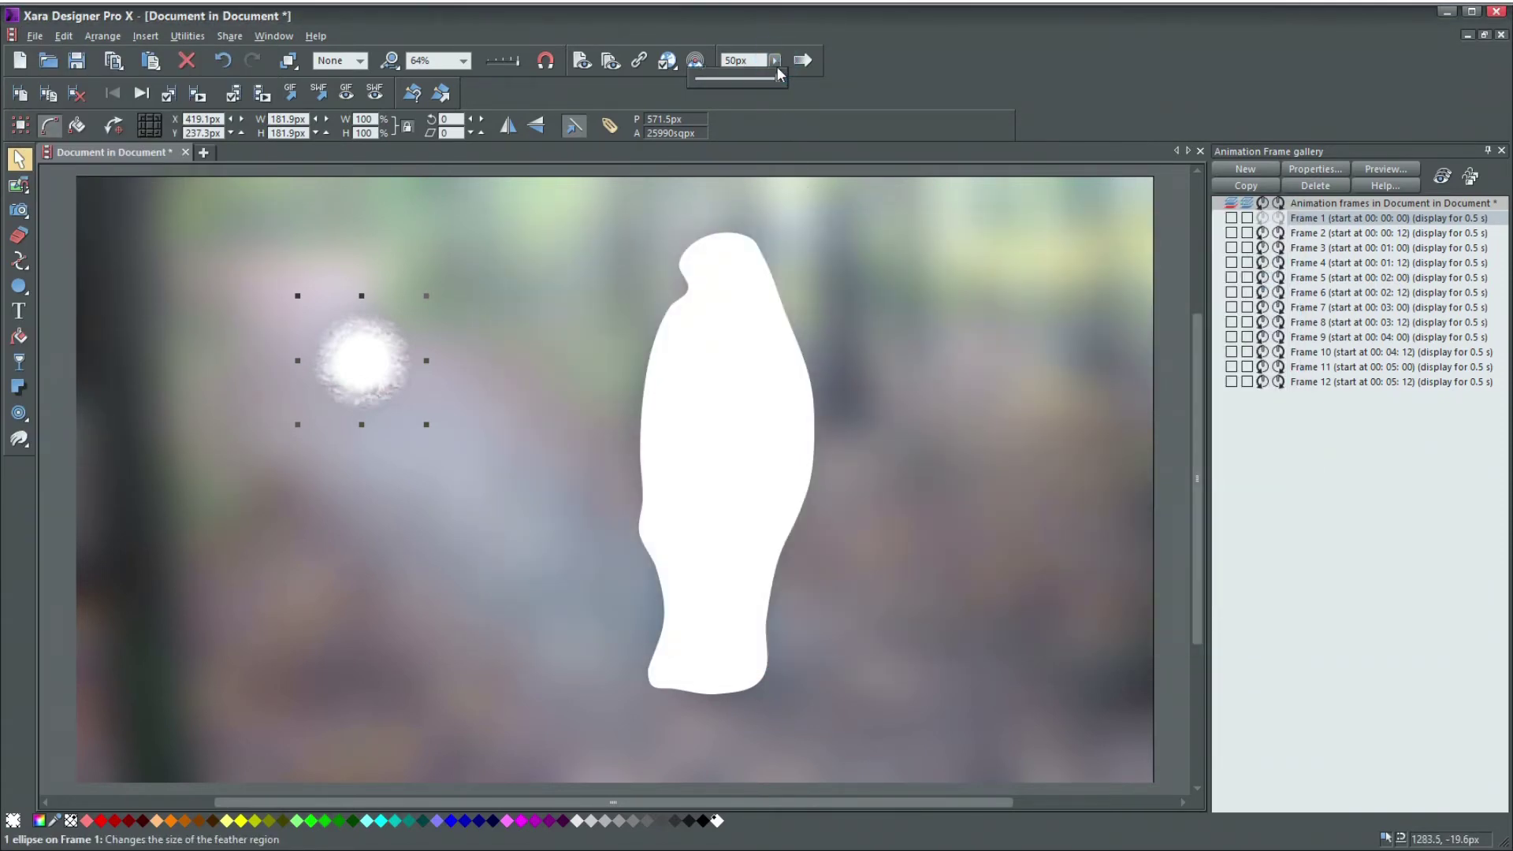
{"action": "left_click_drag", "start_coordinate": [777, 75], "coordinate": [697, 76]}
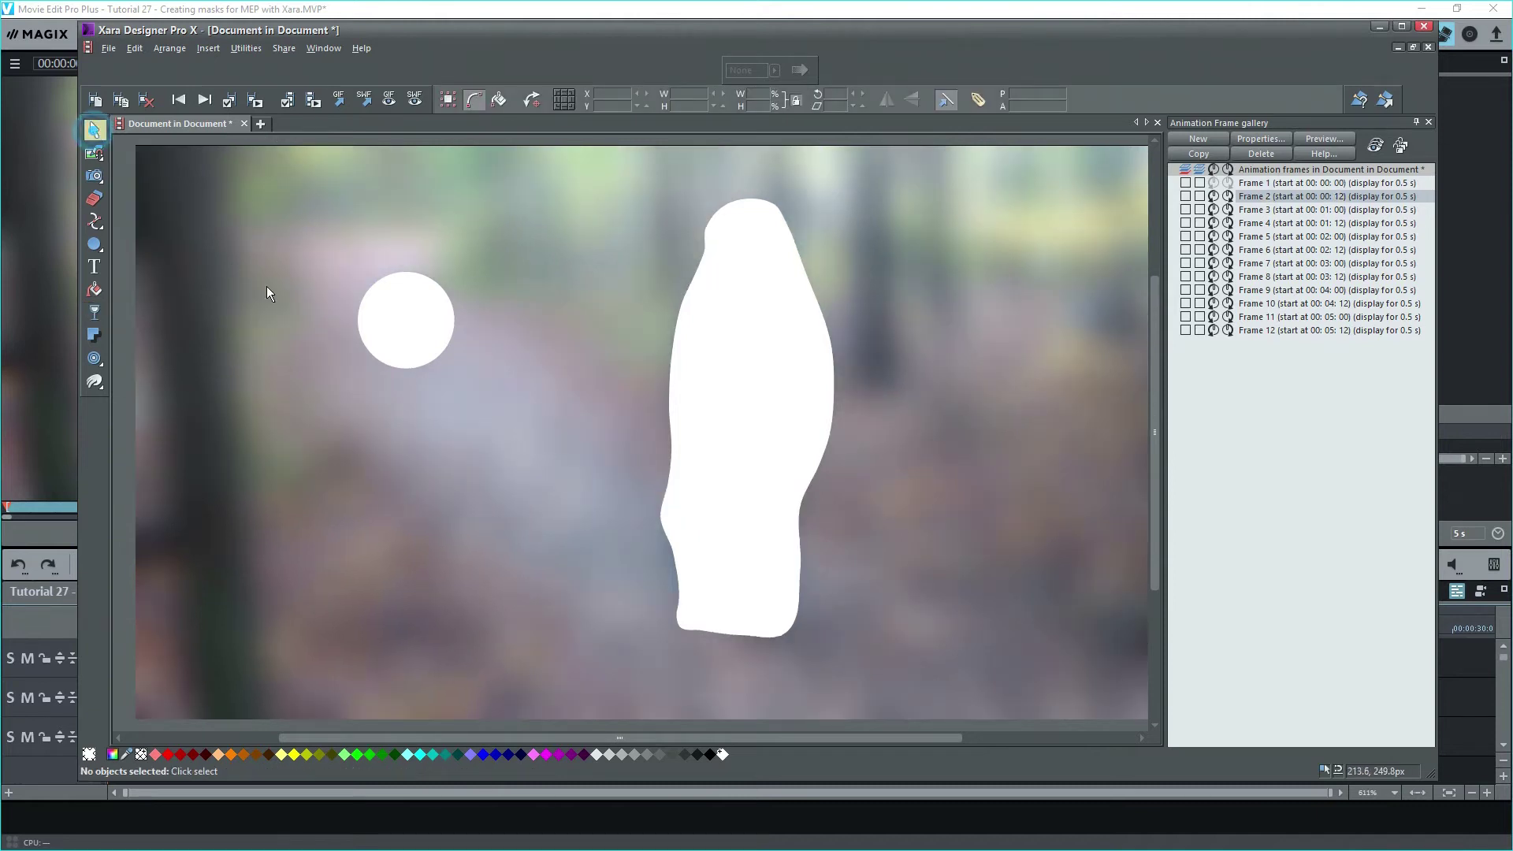
Step: Give the dog circle on Frame 2 a circular transparency with a fully opaque fade point
{"action": "left_click", "coordinate": [371, 311]}
{"action": "left_click", "coordinate": [94, 312]}
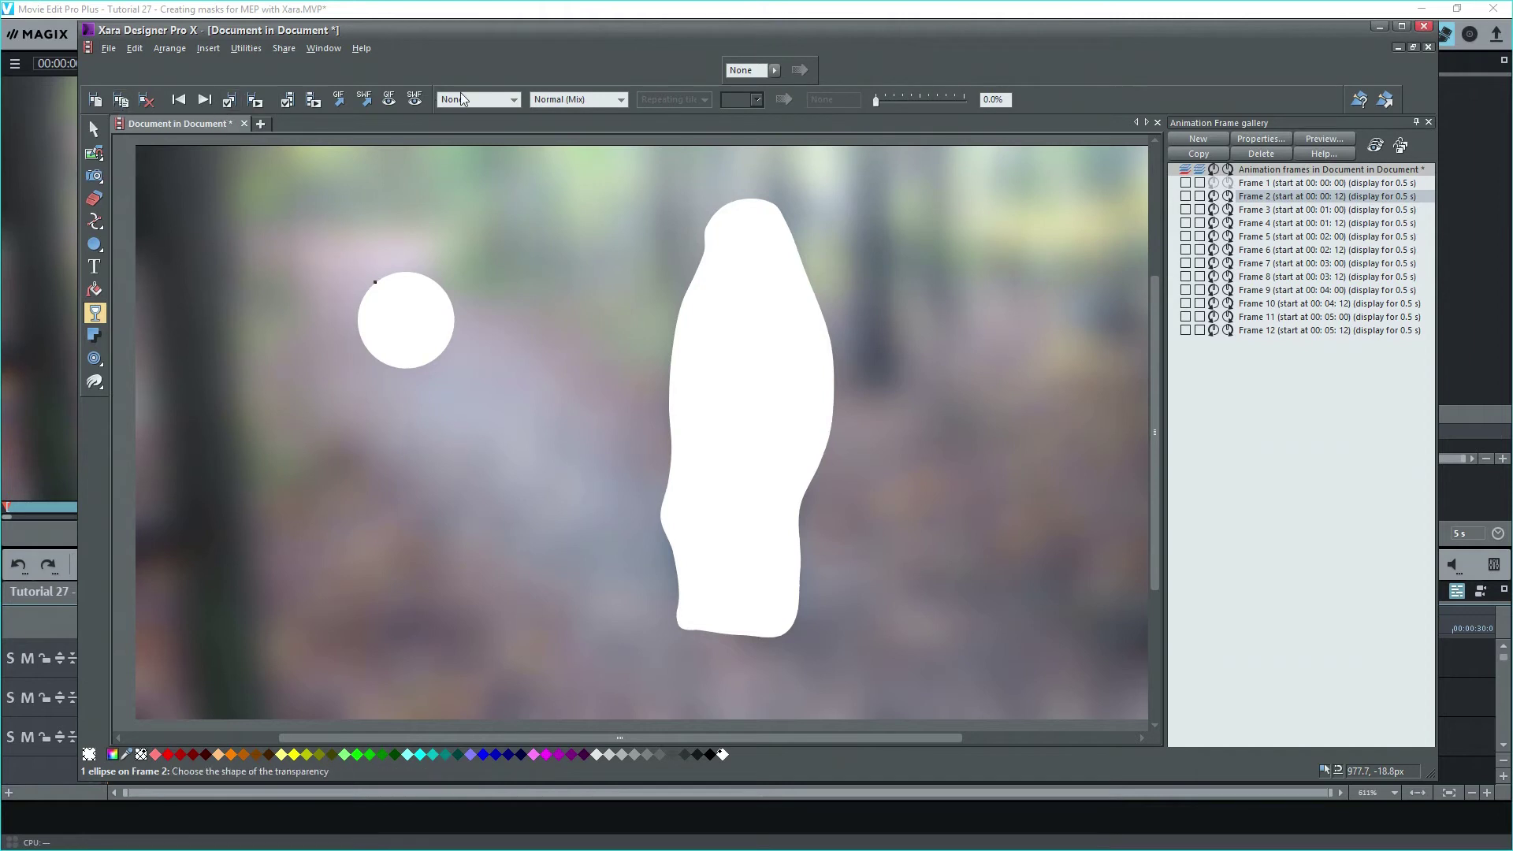
{"action": "left_click", "coordinate": [514, 99]}
{"action": "left_click", "coordinate": [455, 145]}
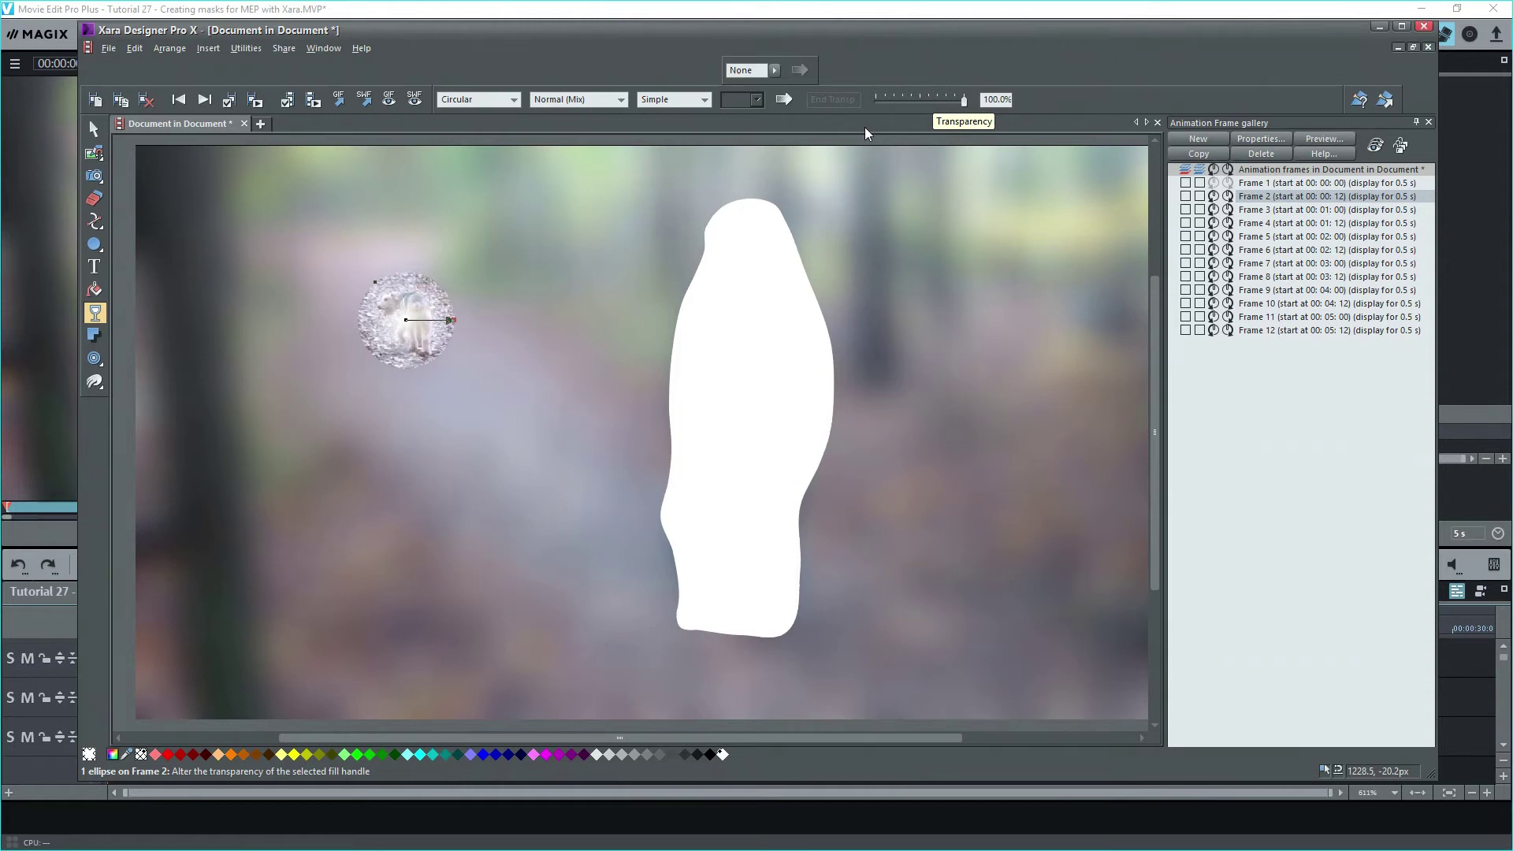
{"action": "left_click", "coordinate": [447, 322]}
{"action": "left_click_drag", "start_coordinate": [939, 99], "coordinate": [816, 106]}
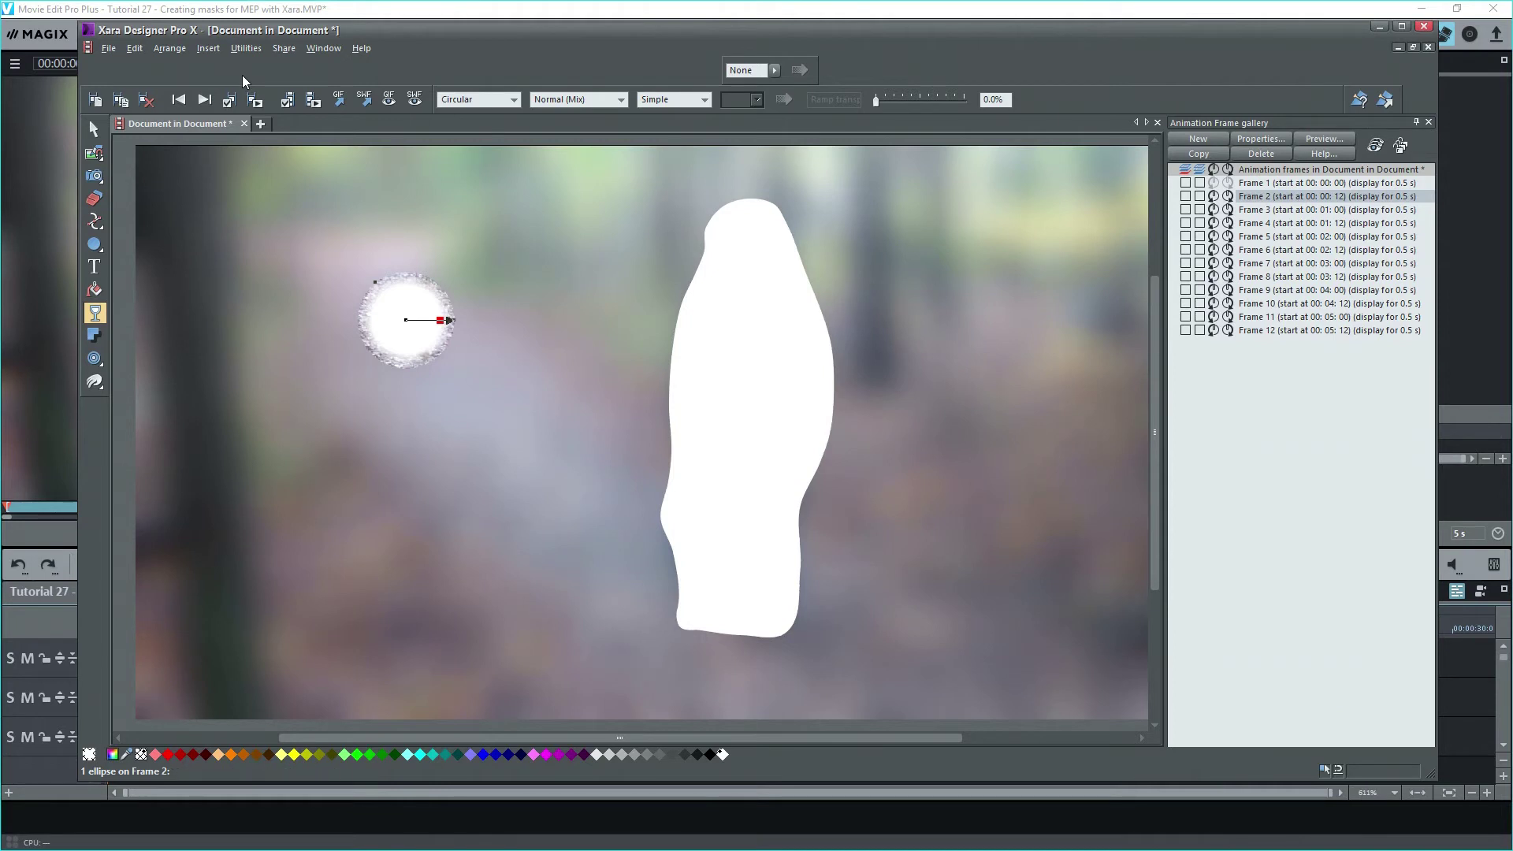
{"action": "left_click", "coordinate": [1402, 26]}
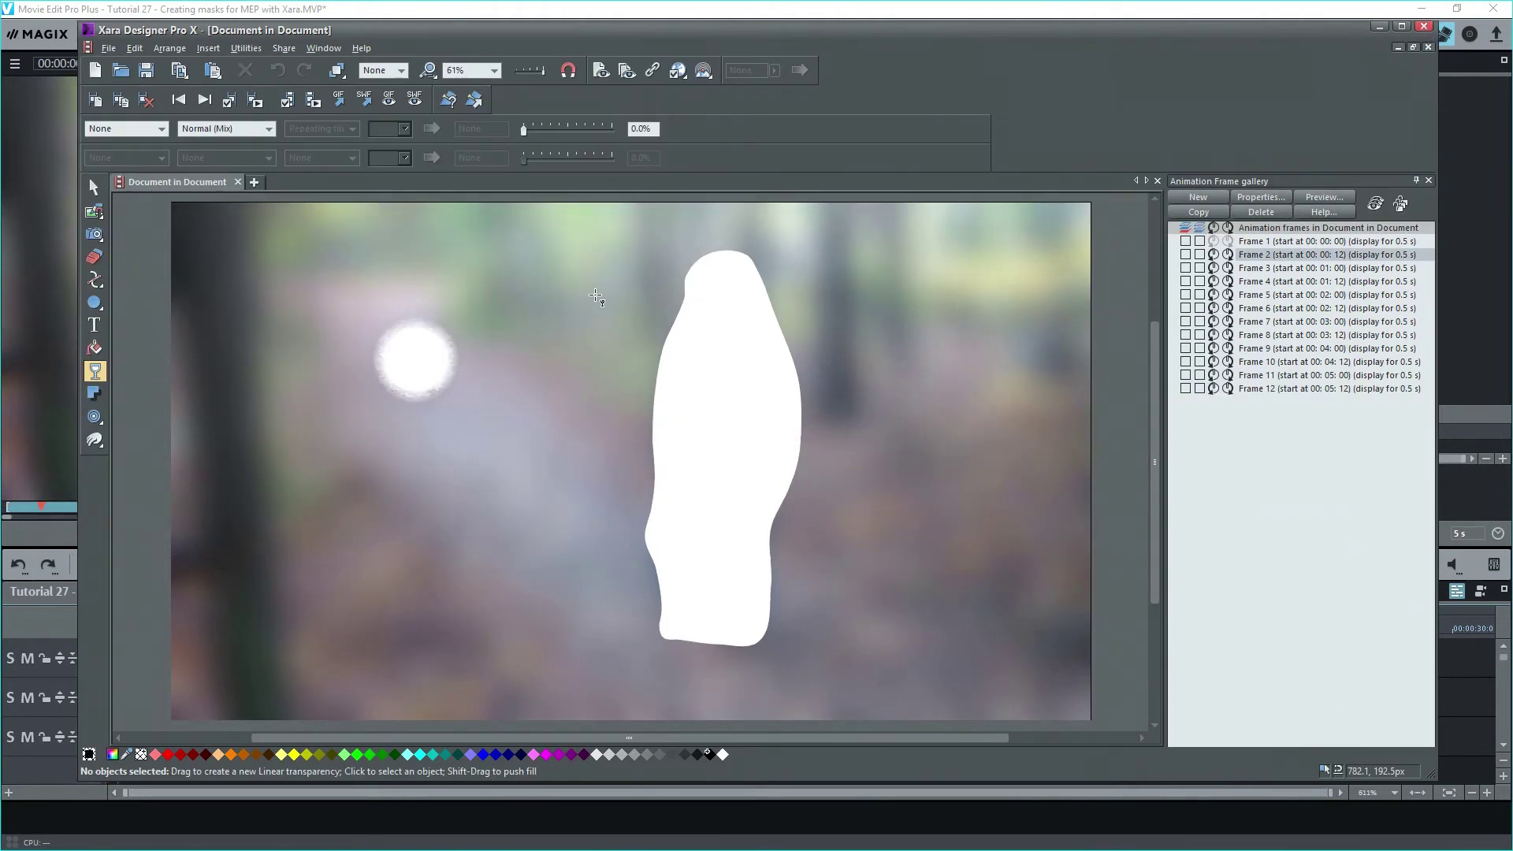
Step: Give the Frame 1 person shape an elliptical transparency with an opaque fade point, then close Xara
{"action": "left_click", "coordinate": [1277, 241]}
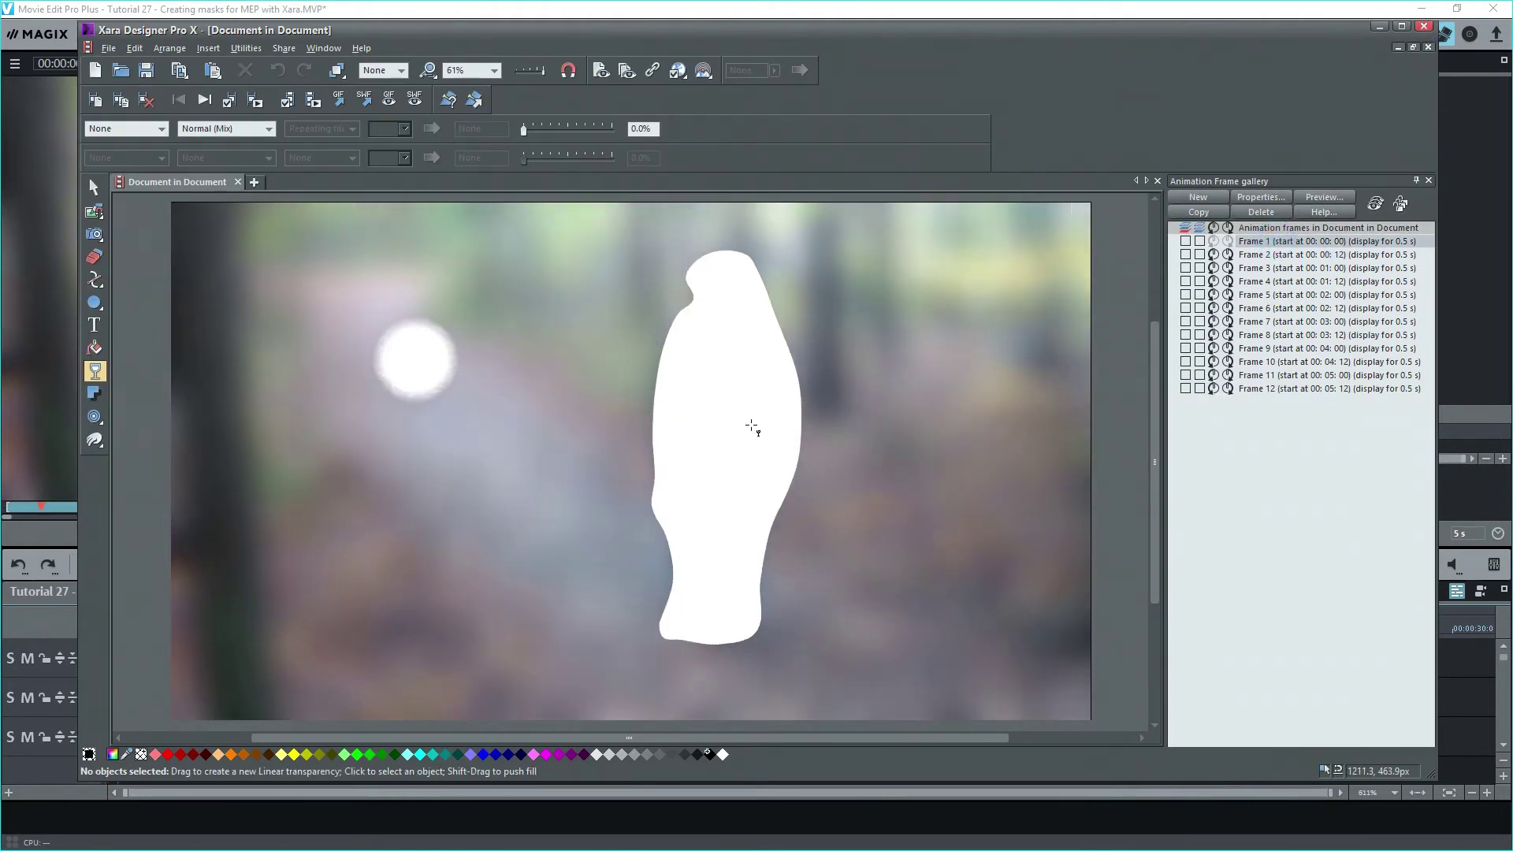
{"action": "left_click", "coordinate": [94, 189]}
{"action": "left_click", "coordinate": [744, 374]}
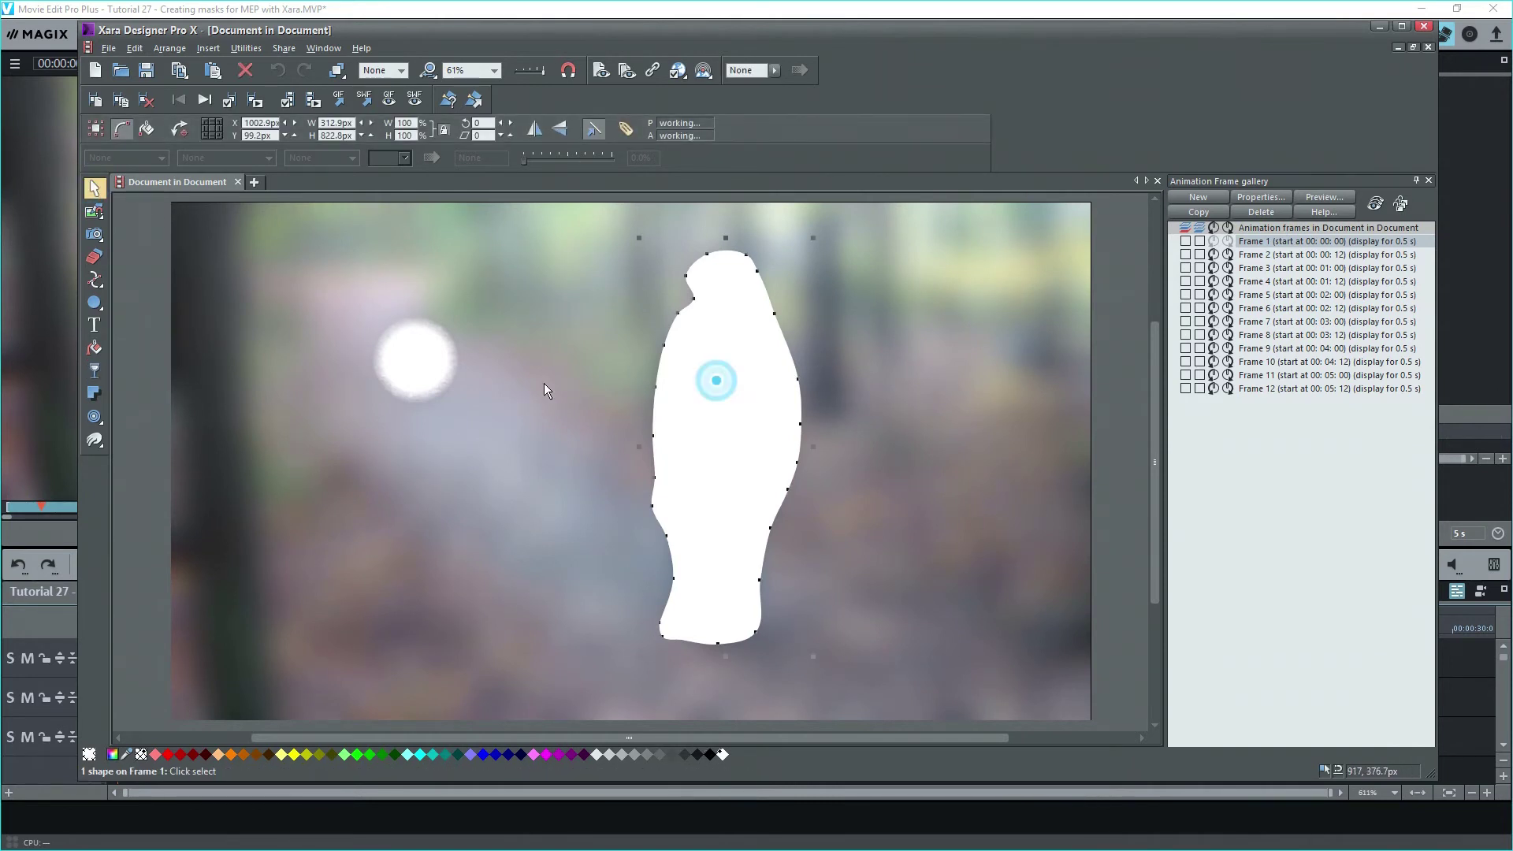
{"action": "left_click", "coordinate": [95, 370]}
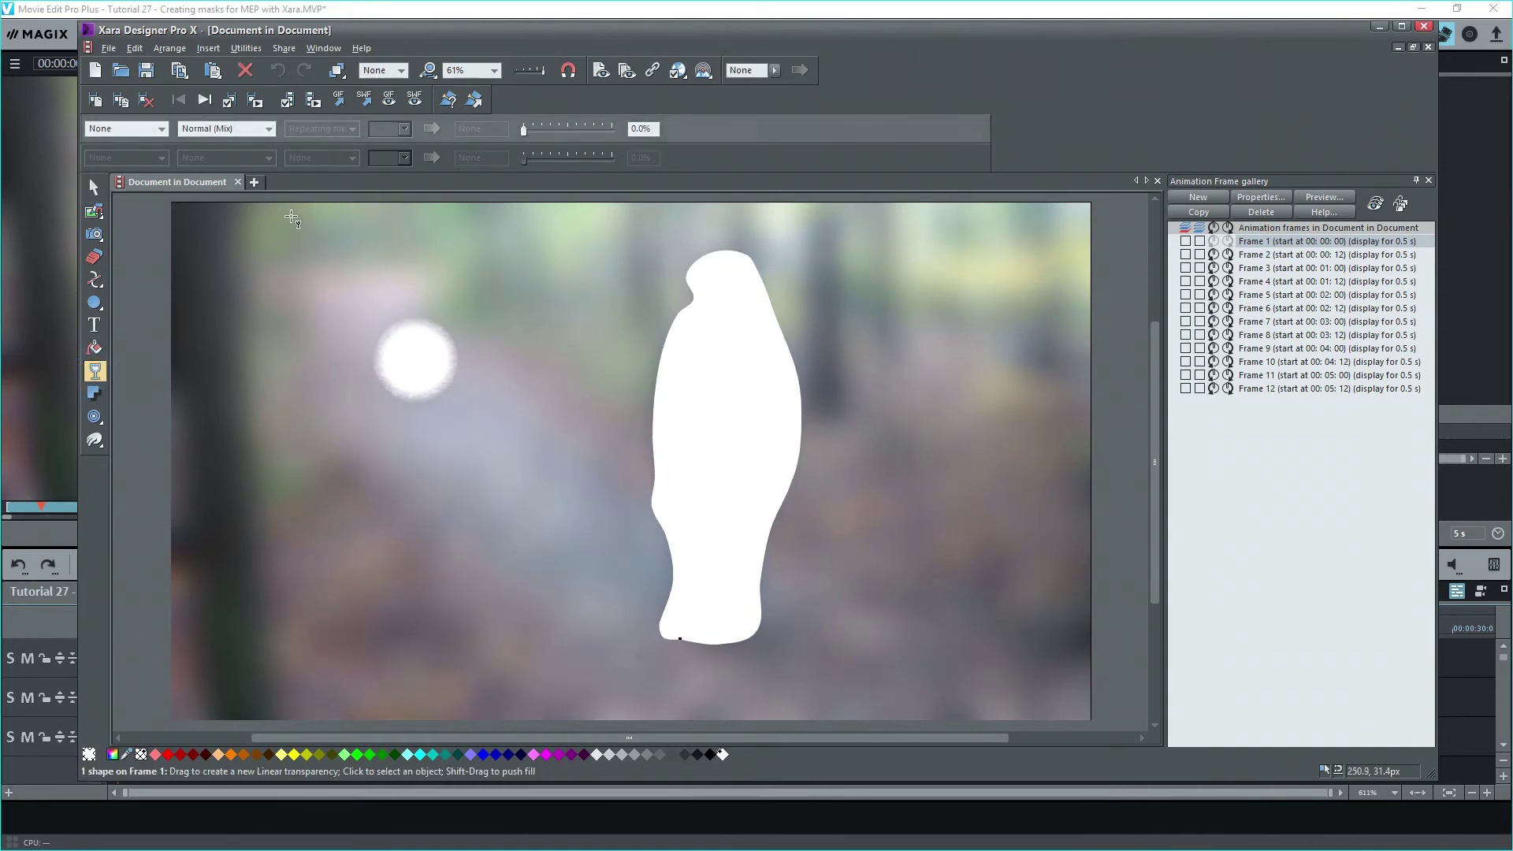
{"action": "left_click", "coordinate": [162, 129]}
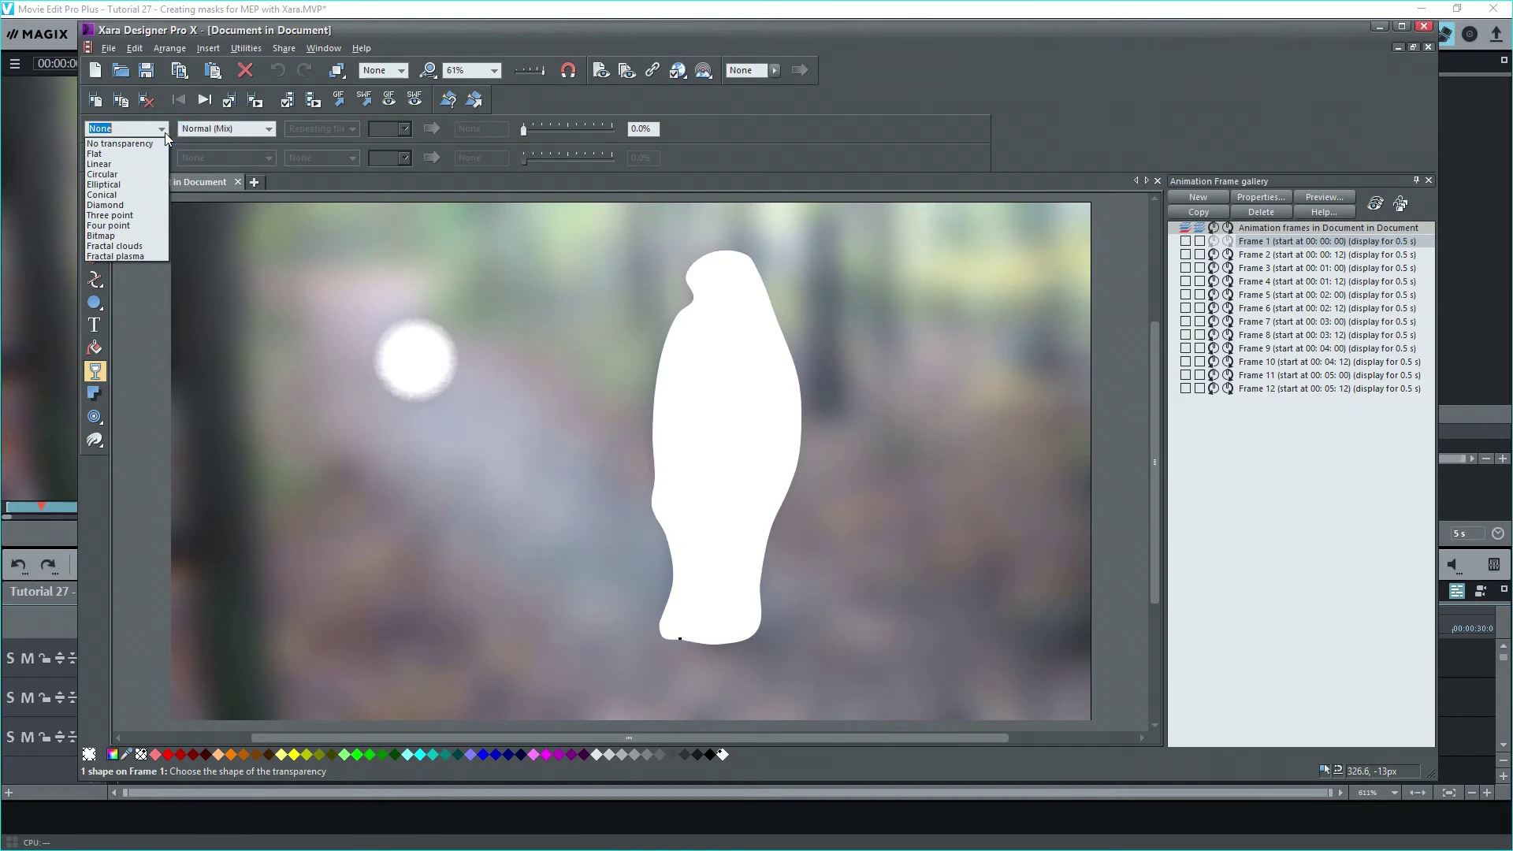
{"action": "left_click", "coordinate": [137, 185]}
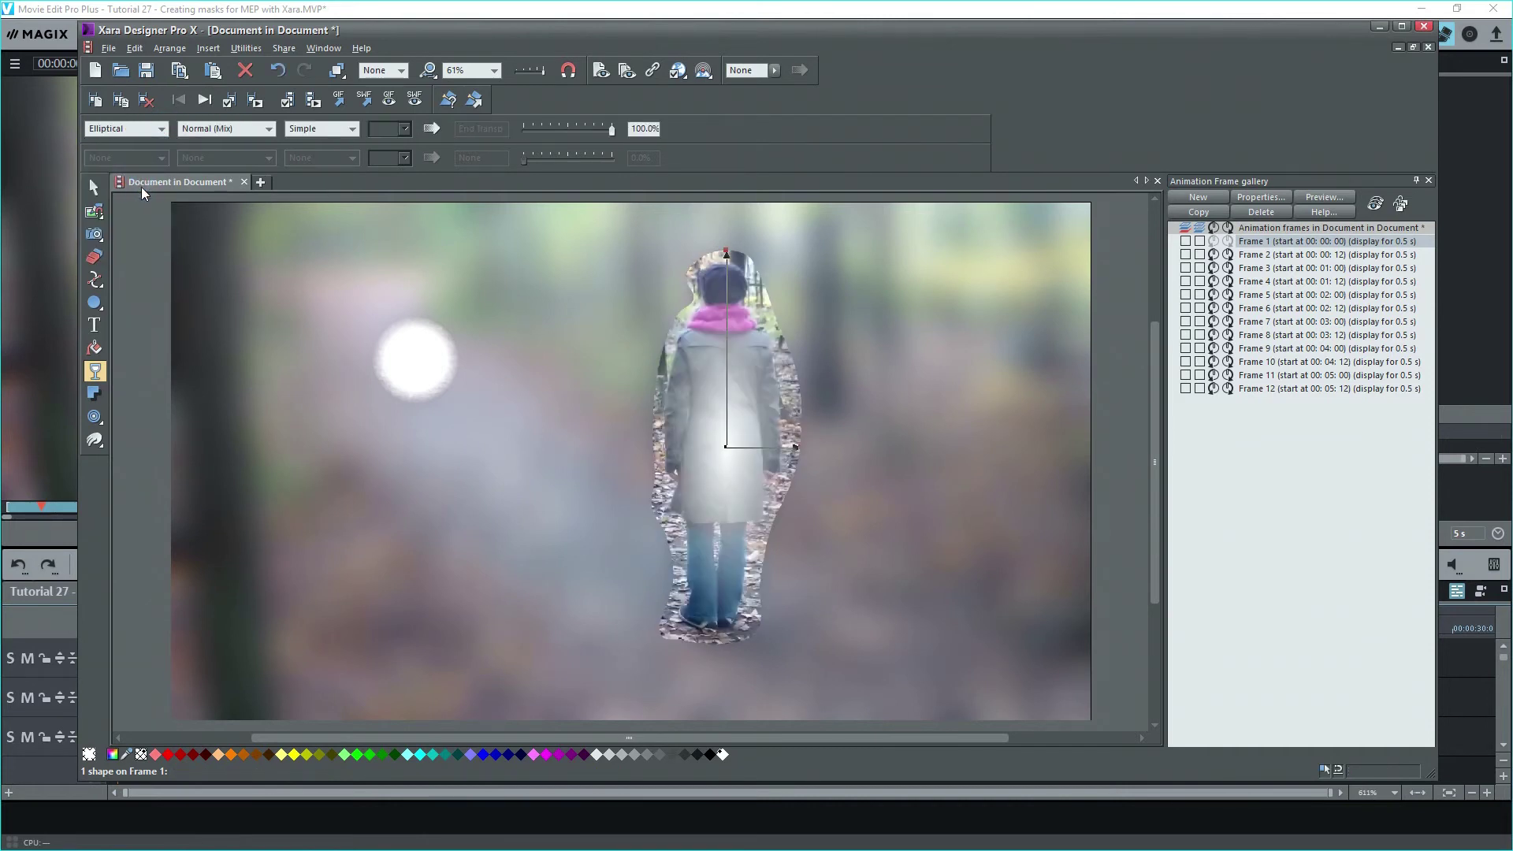
{"action": "left_click", "coordinate": [793, 448]}
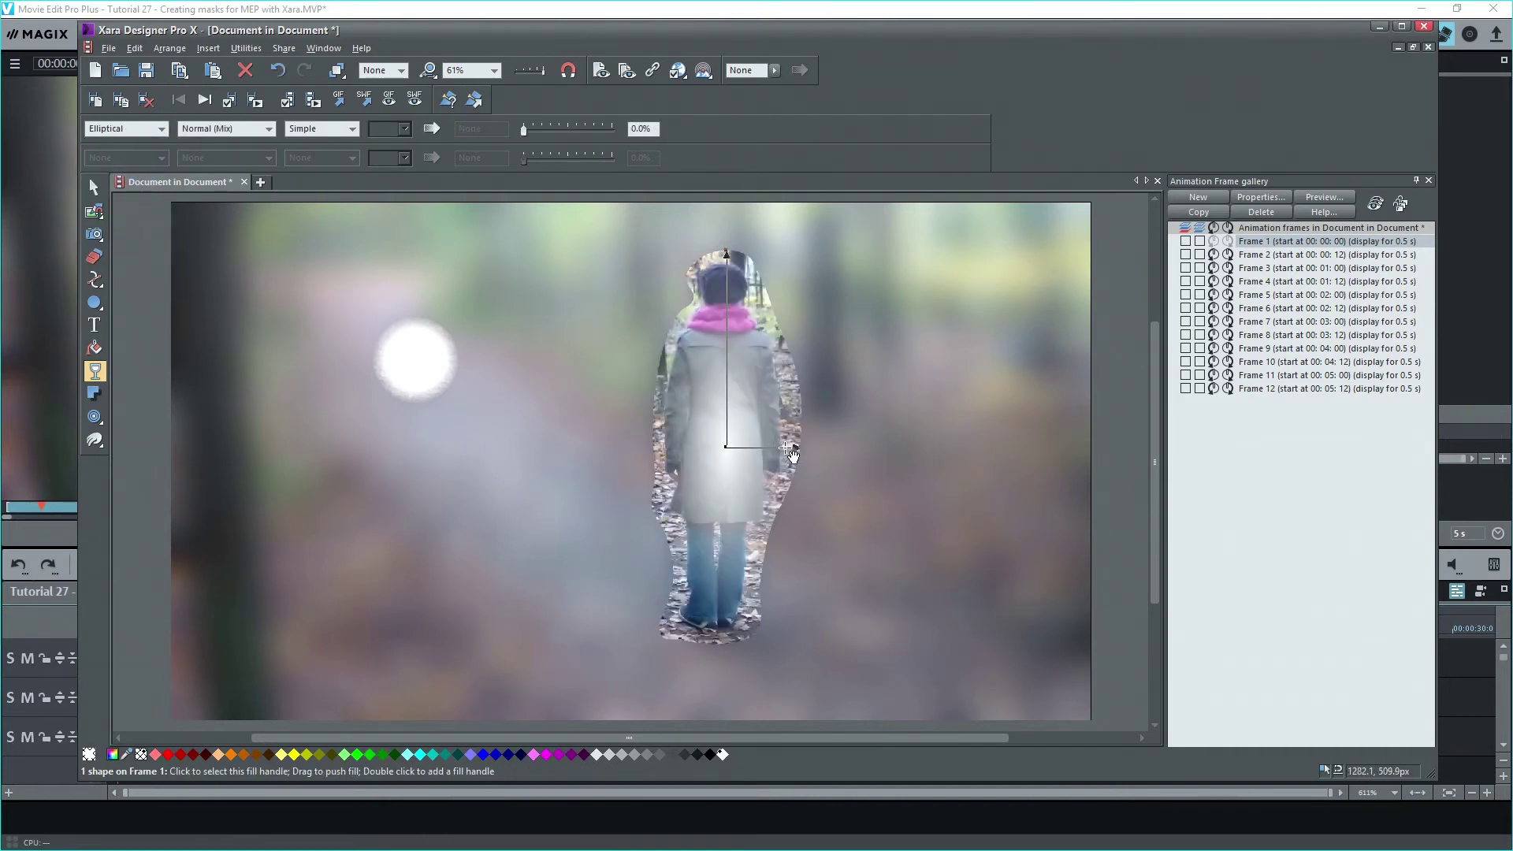
{"action": "left_click_drag", "start_coordinate": [524, 128], "coordinate": [593, 128]}
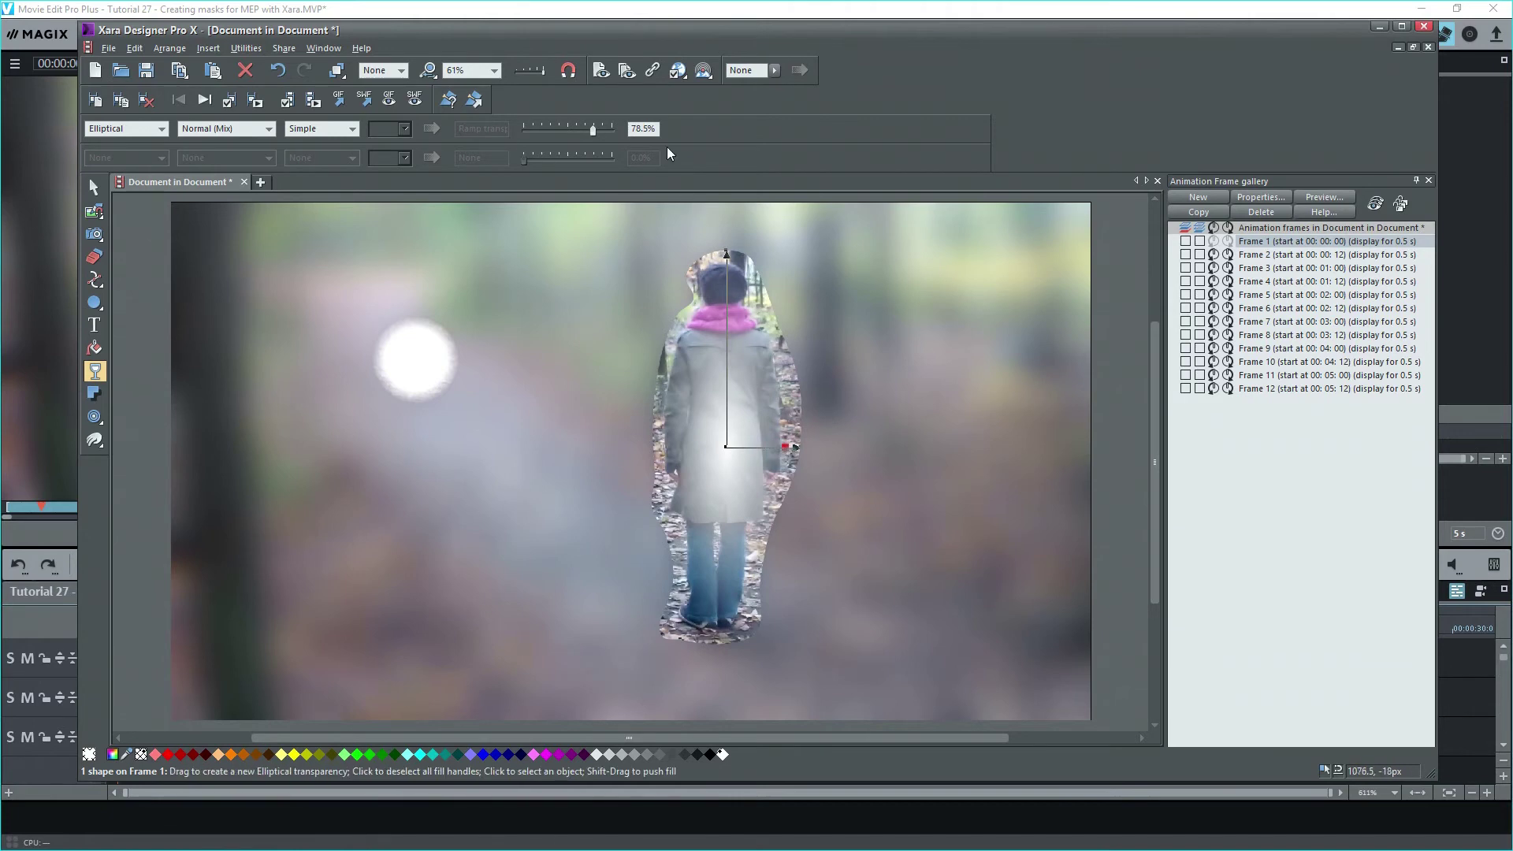
{"action": "left_click_drag", "start_coordinate": [593, 130], "coordinate": [524, 130]}
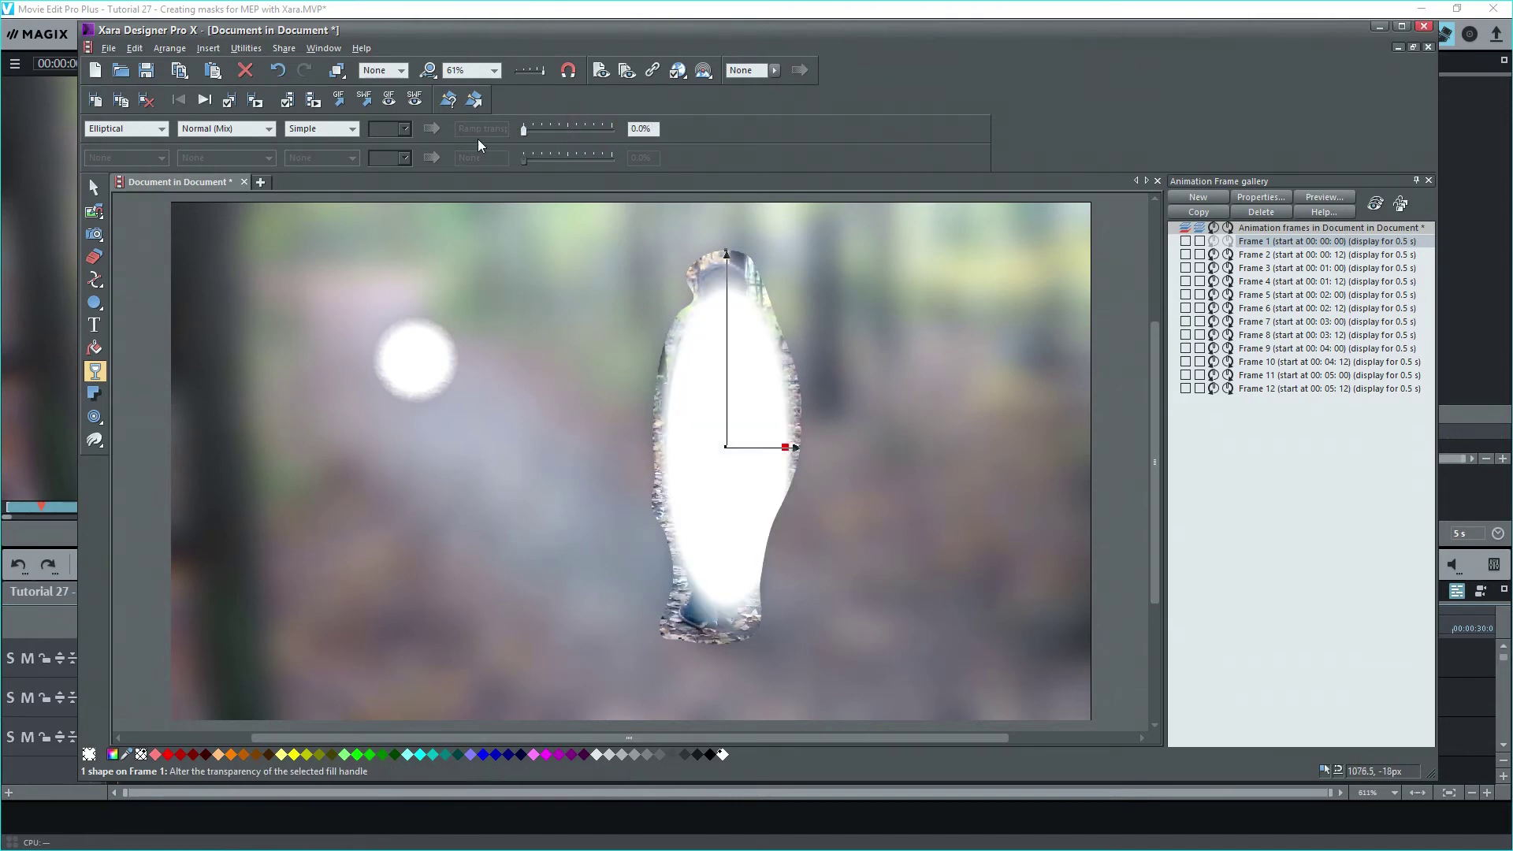
{"action": "left_click", "coordinate": [473, 100]}
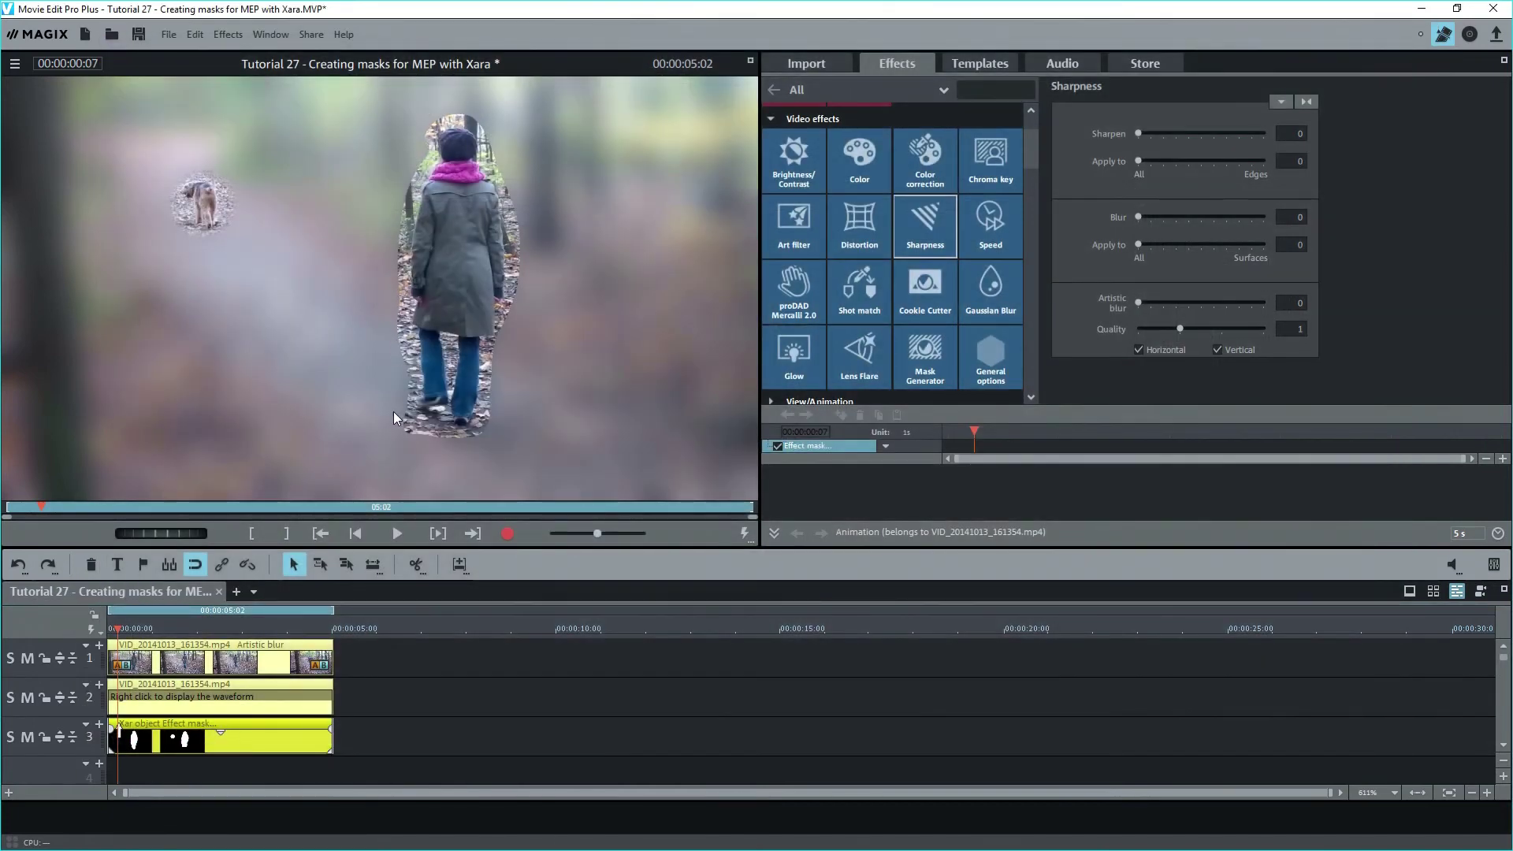
Step: Scrub the playhead back to the first frames to review the softened masks
{"action": "left_click", "coordinate": [117, 629]}
{"action": "left_click_drag", "start_coordinate": [117, 629], "coordinate": [107, 629]}
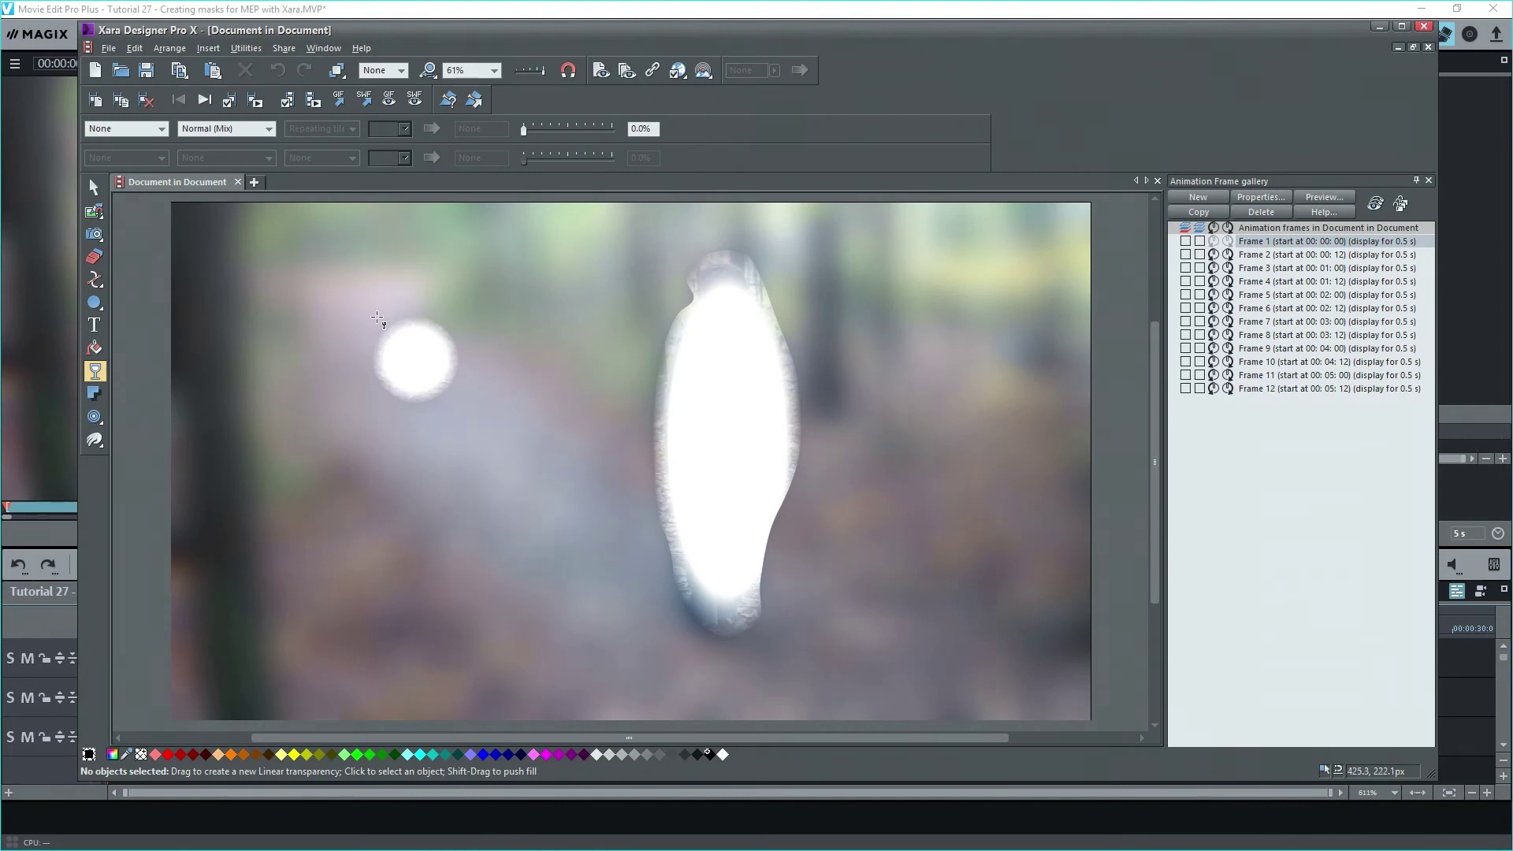
Step: Set up a PNG export named Mask 1 with the Transparent option ticked
{"action": "left_click", "coordinate": [94, 187]}
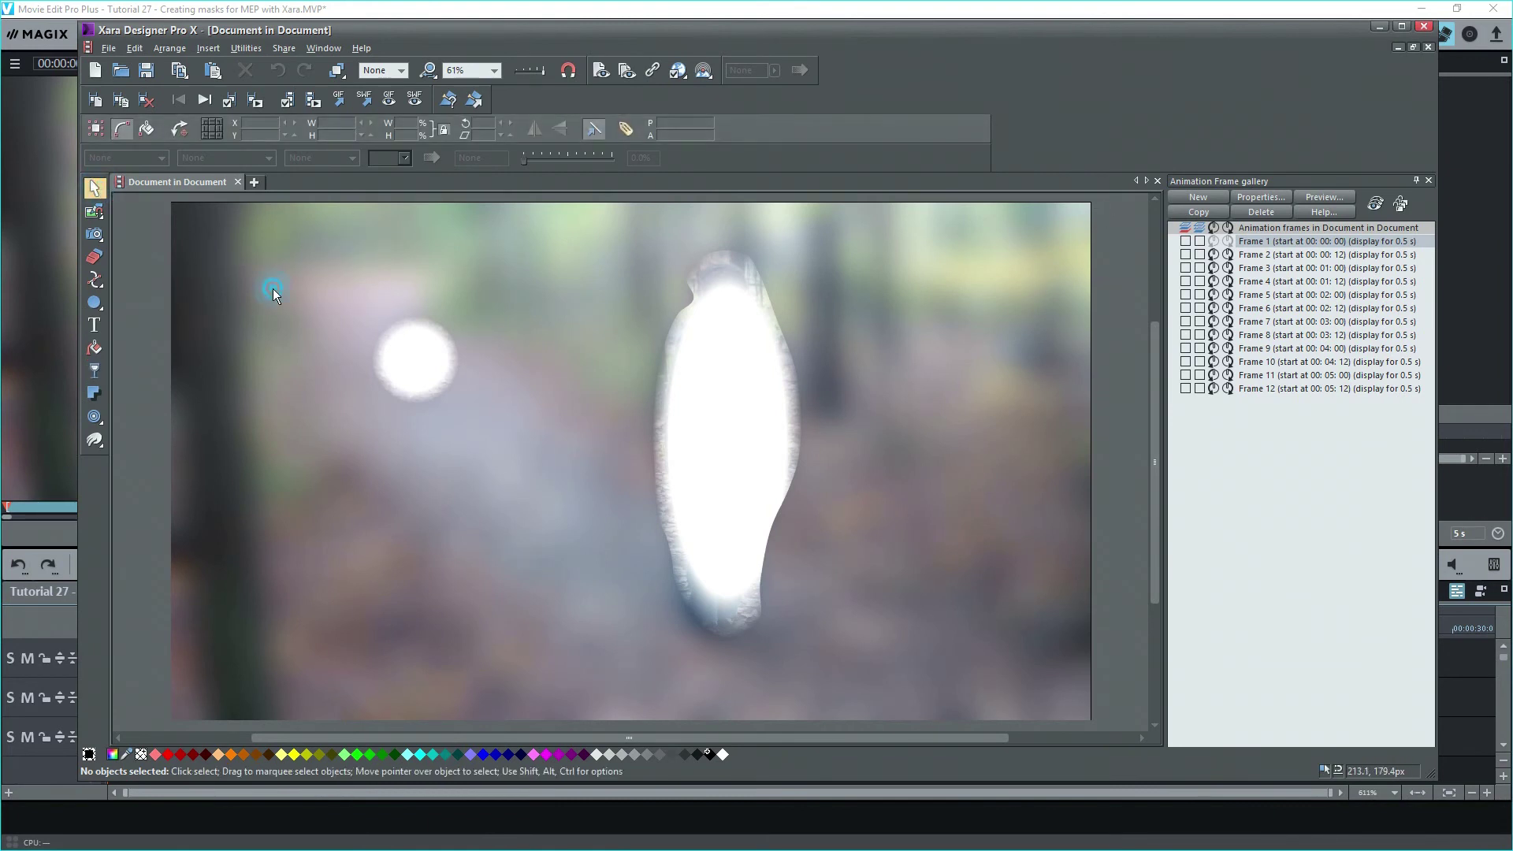
{"action": "left_click", "coordinate": [114, 50]}
{"action": "left_click", "coordinate": [131, 272]}
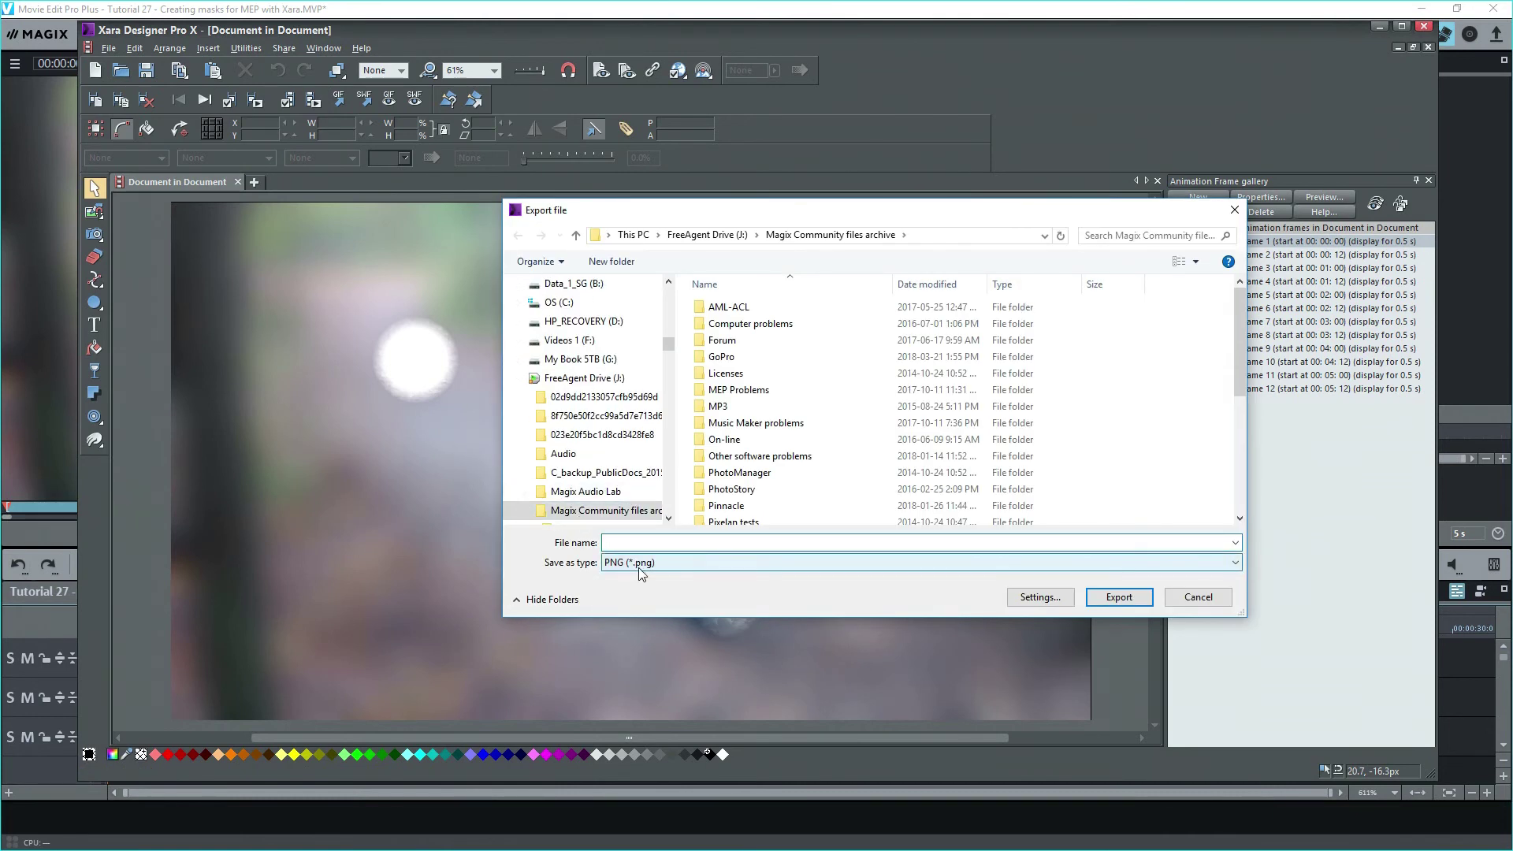
{"action": "type", "text": "Mask 1"}
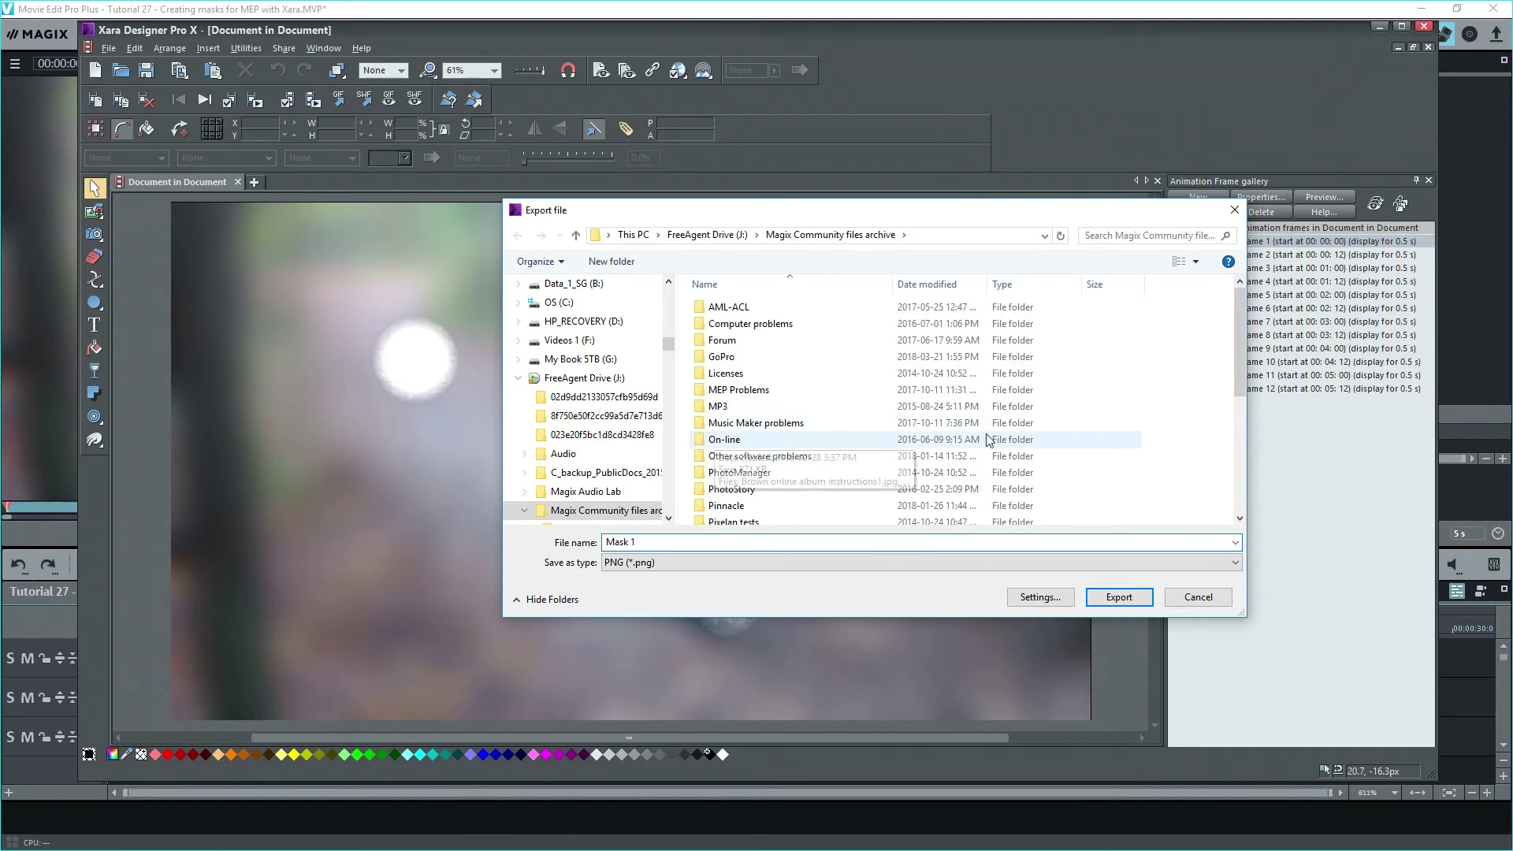
{"action": "left_click", "coordinate": [1039, 599]}
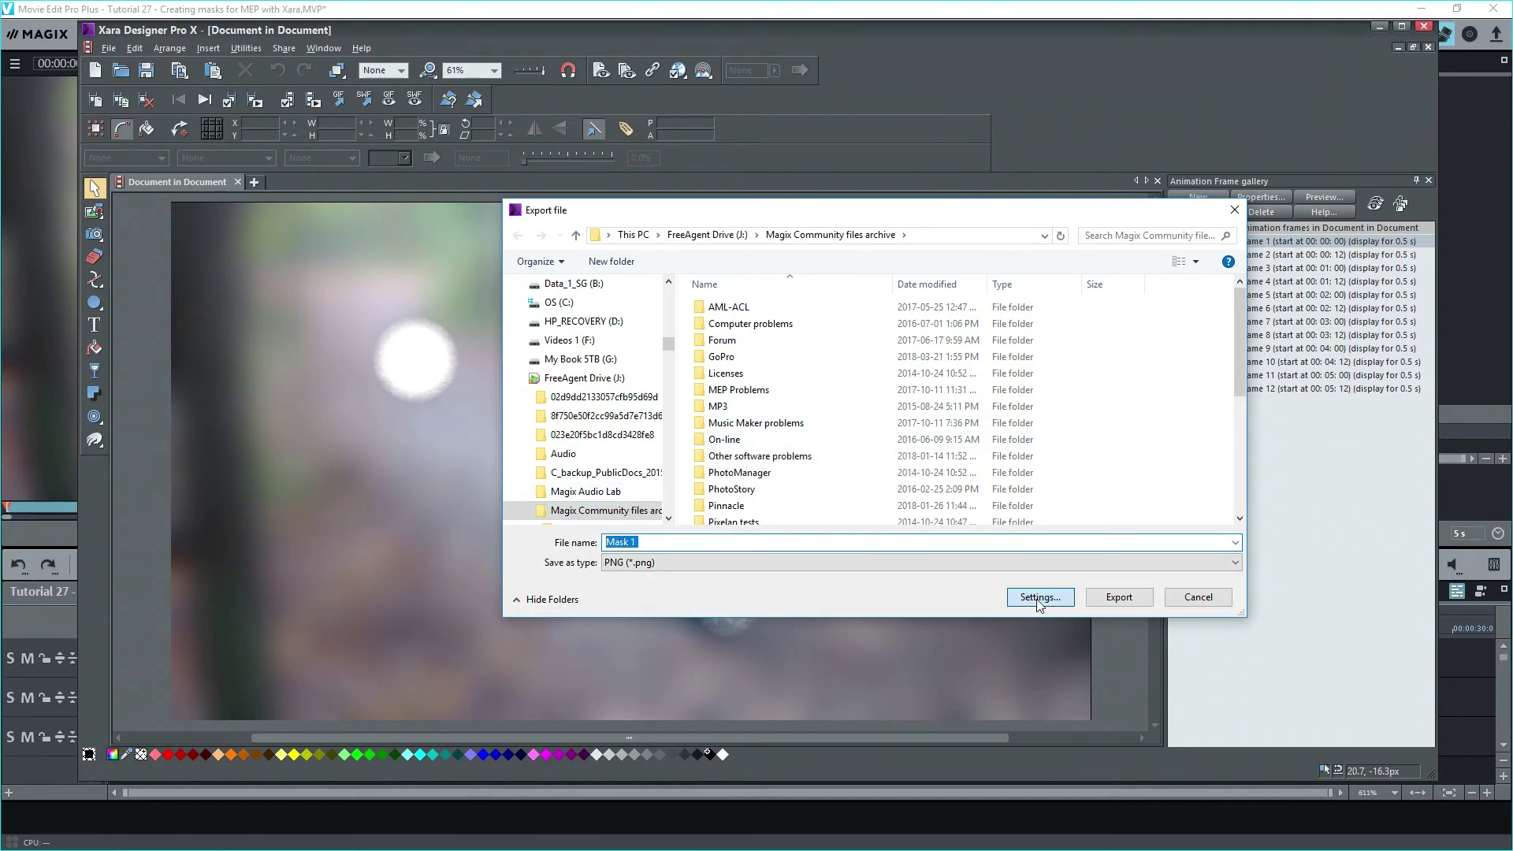
{"action": "left_click", "coordinate": [1038, 599]}
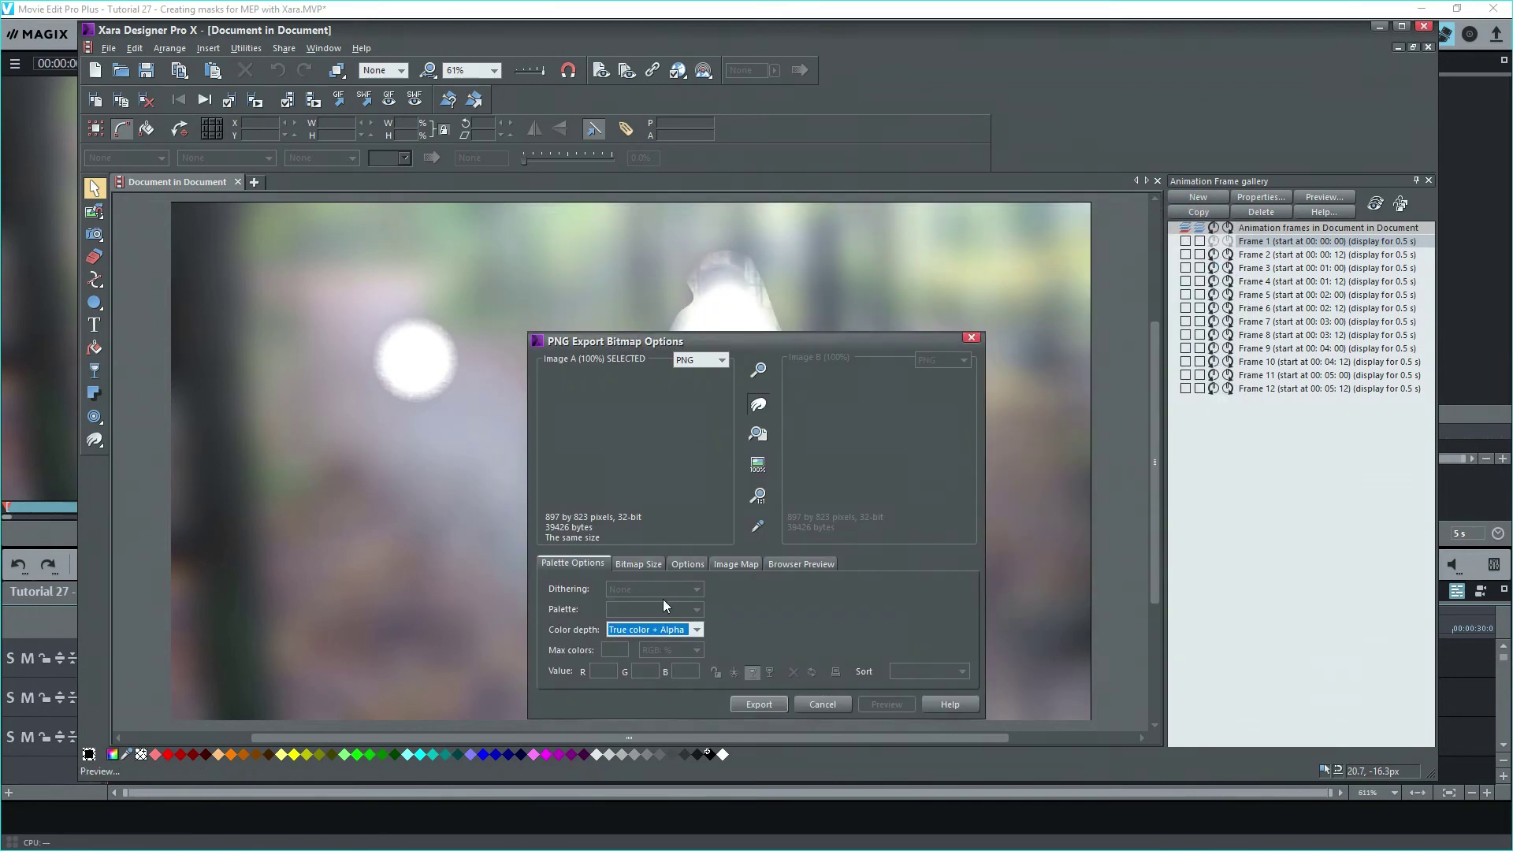
{"action": "left_click", "coordinate": [683, 562]}
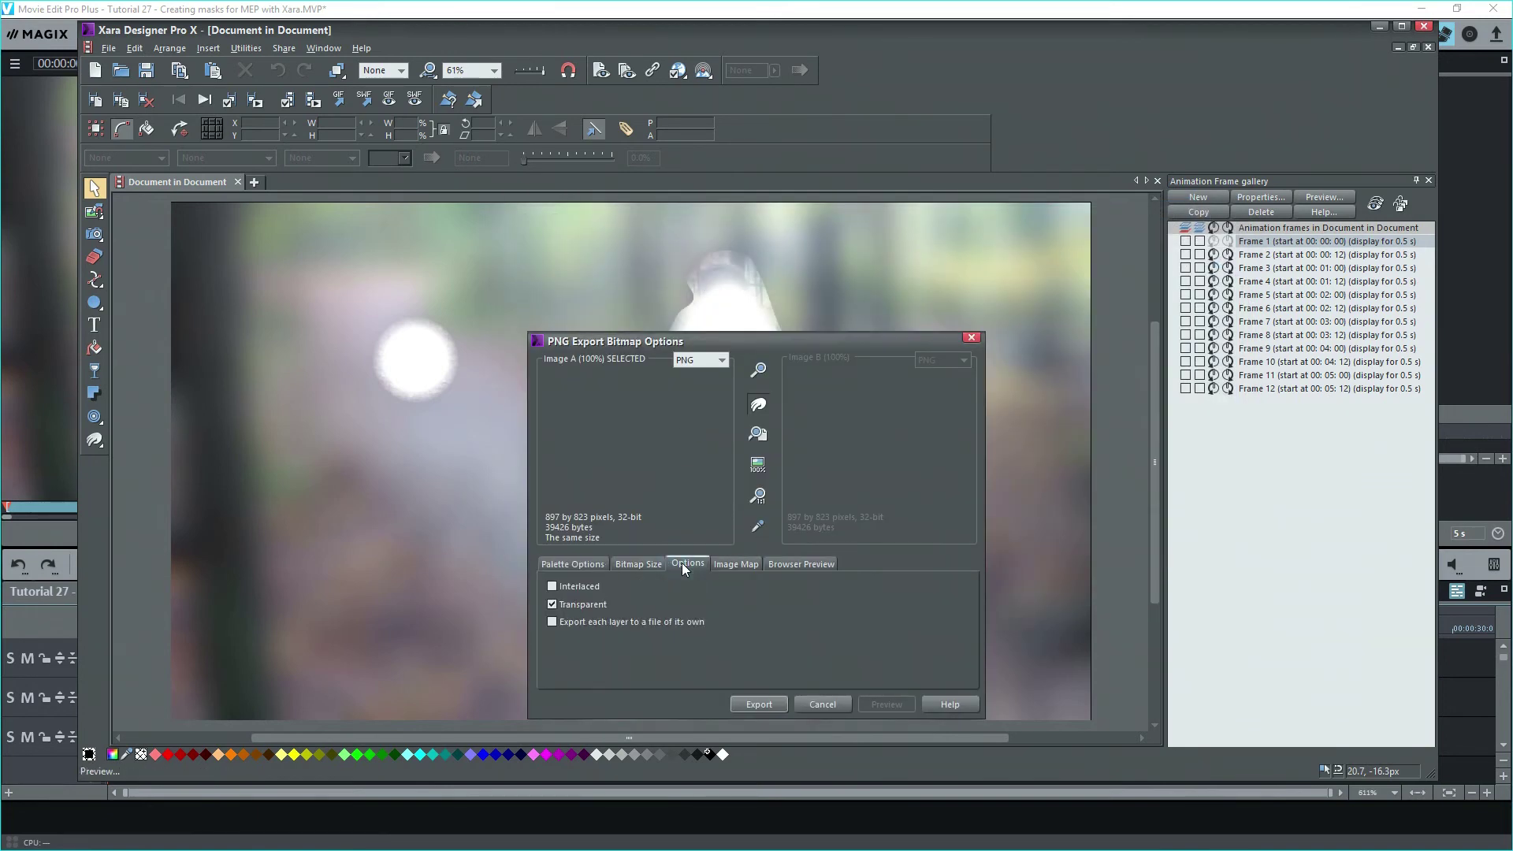
{"action": "left_click", "coordinate": [553, 605]}
Step: Export Mask 1.png and drag it onto track 1 of the timeline
{"action": "left_click", "coordinate": [759, 704]}
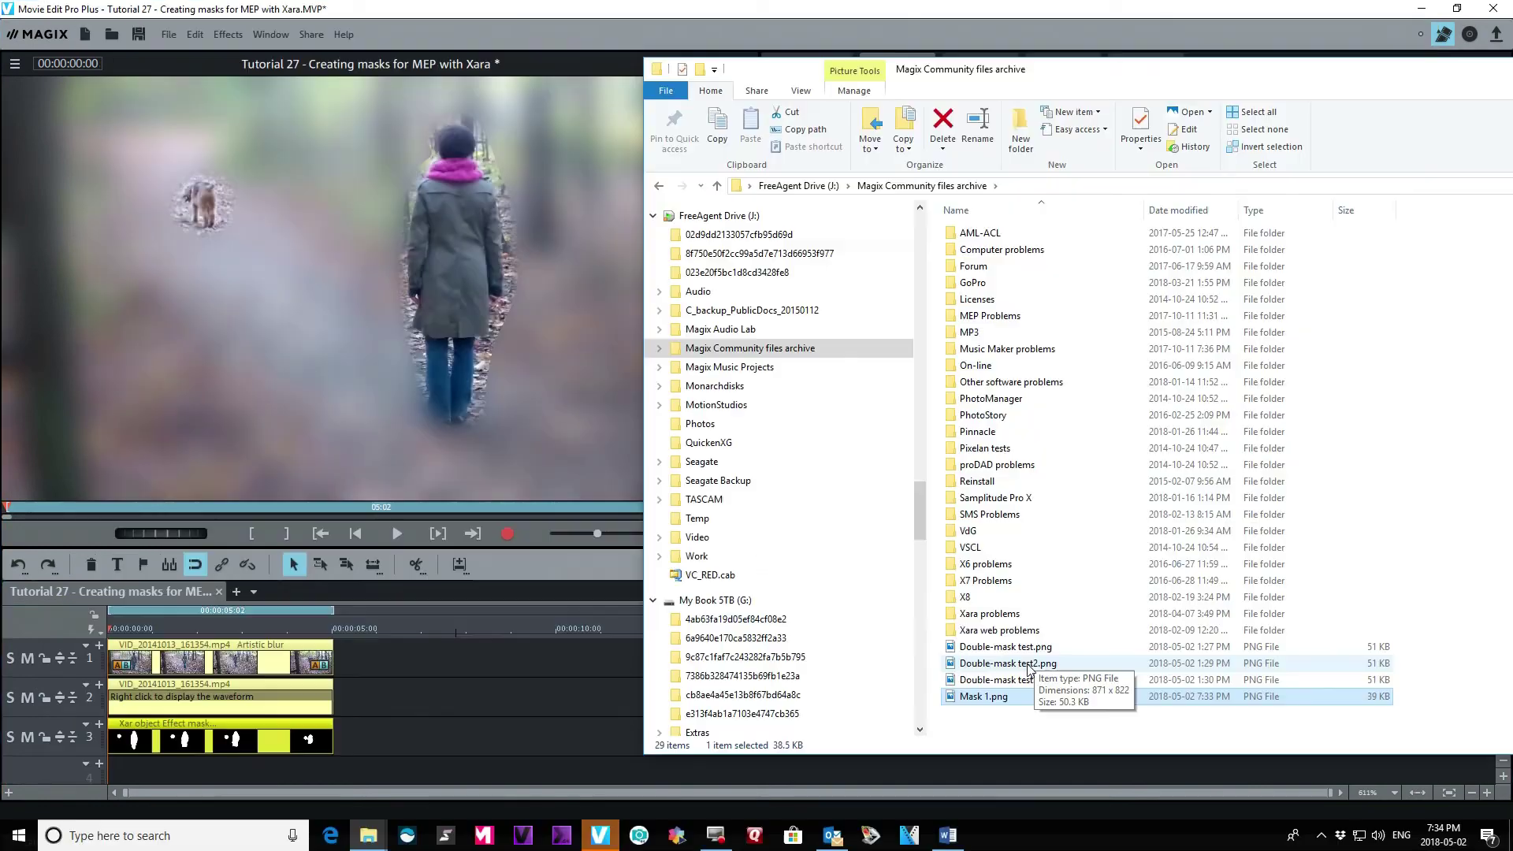
{"action": "left_click_drag", "start_coordinate": [990, 702], "coordinate": [386, 658]}
{"action": "left_click", "coordinate": [634, 111]}
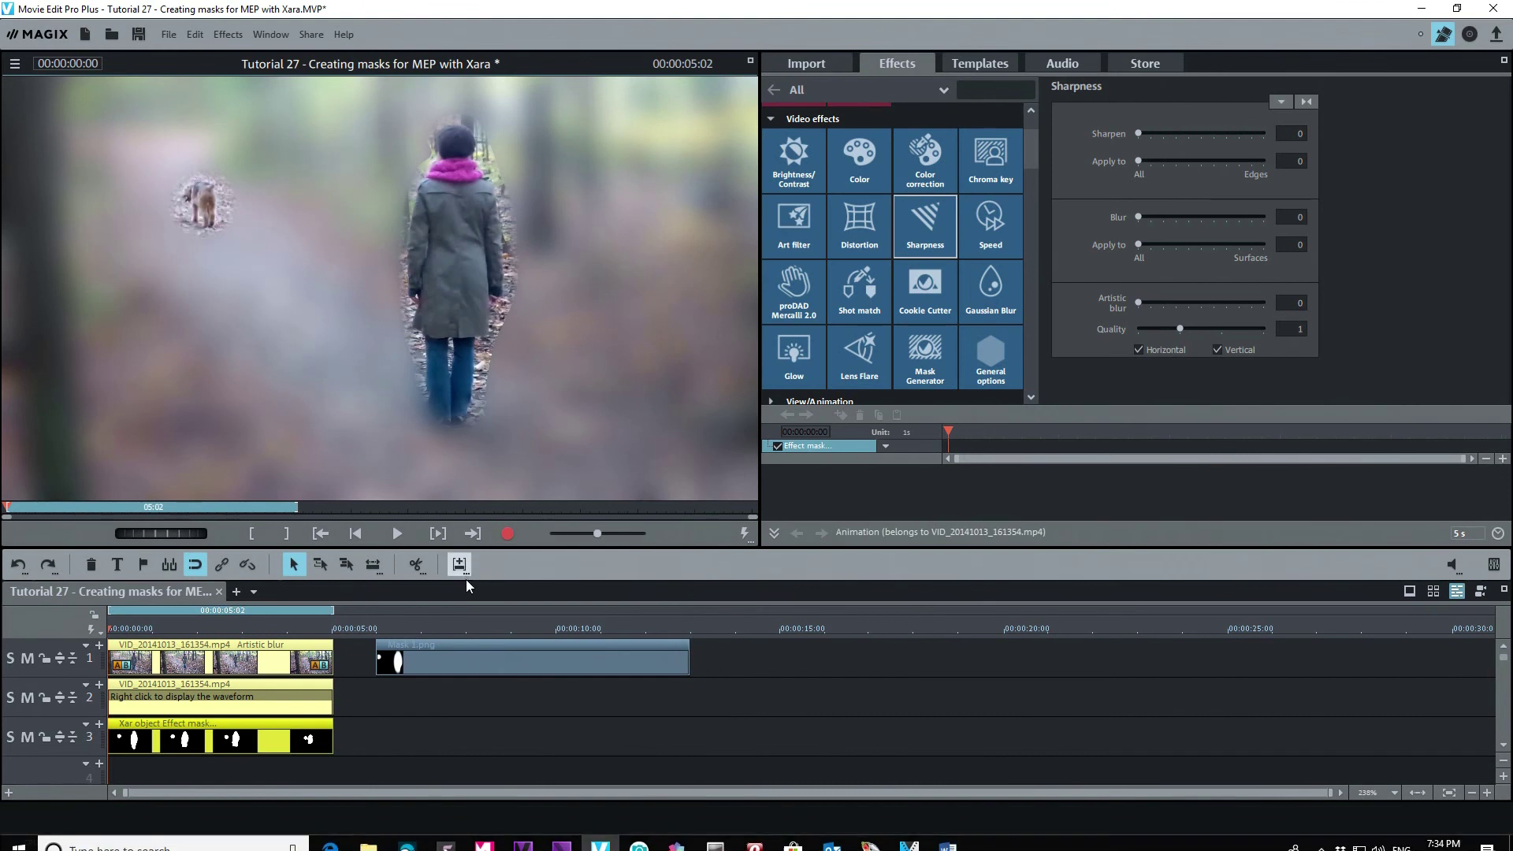
Step: Scrub through the Mask 1.png clip, then return to the start of the project
{"action": "left_click", "coordinate": [411, 628]}
{"action": "left_click_drag", "start_coordinate": [411, 628], "coordinate": [532, 637]}
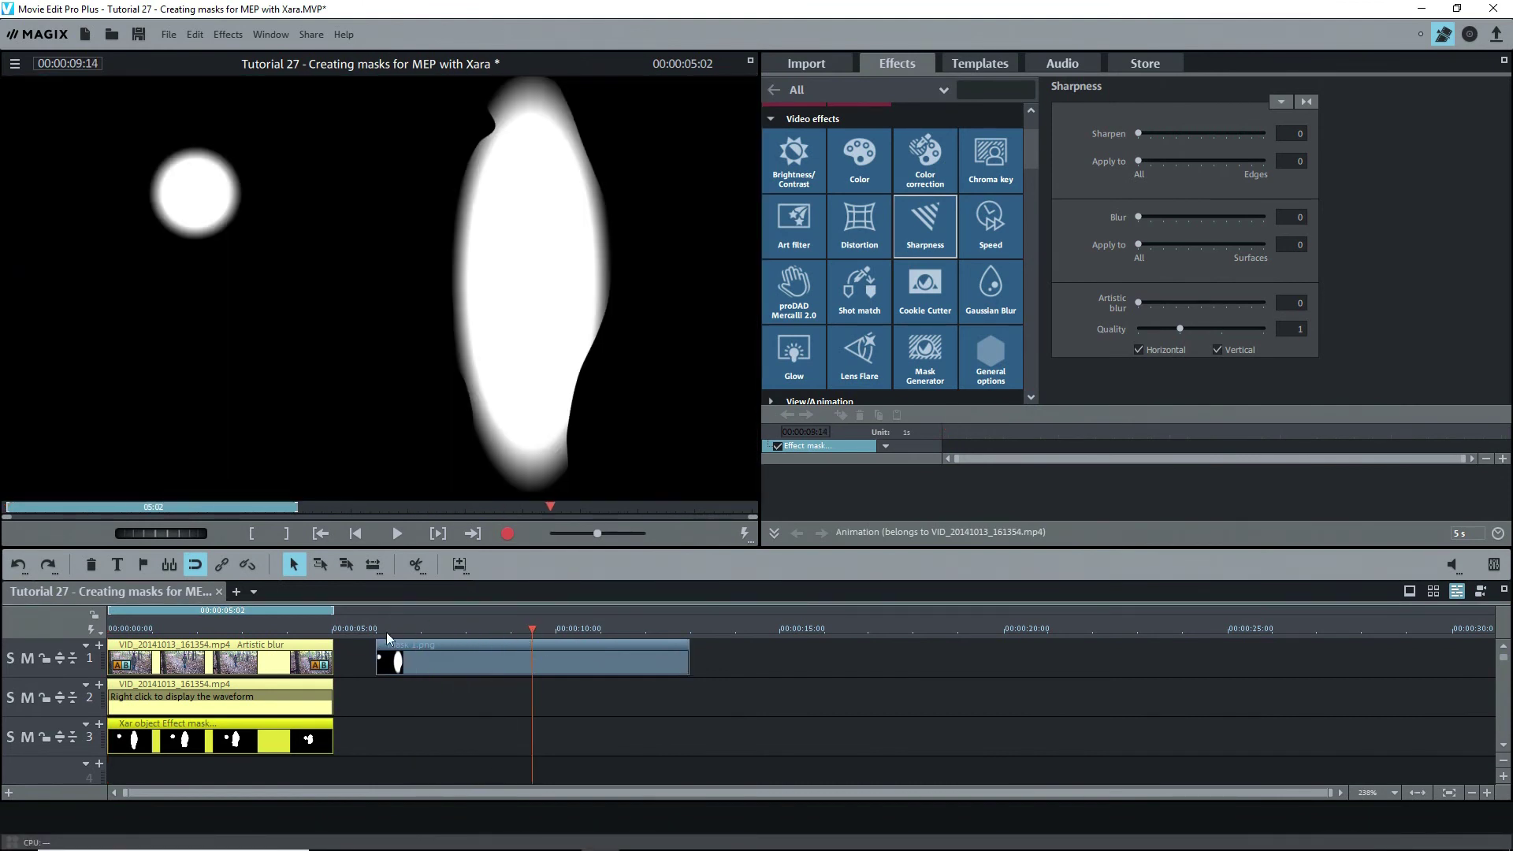
{"action": "left_click", "coordinate": [134, 624]}
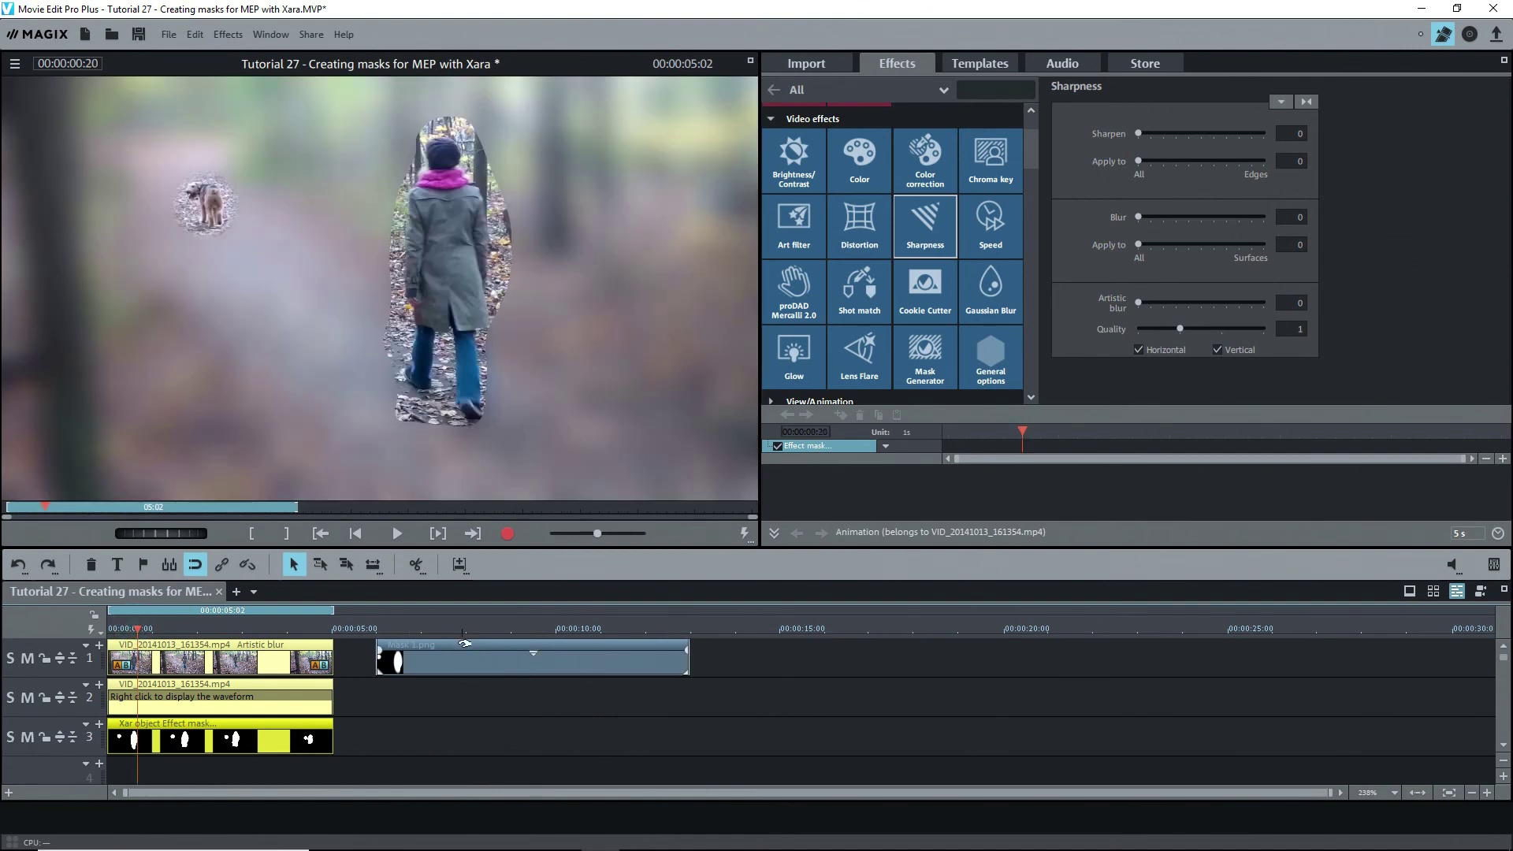
{"action": "left_click", "coordinate": [321, 533]}
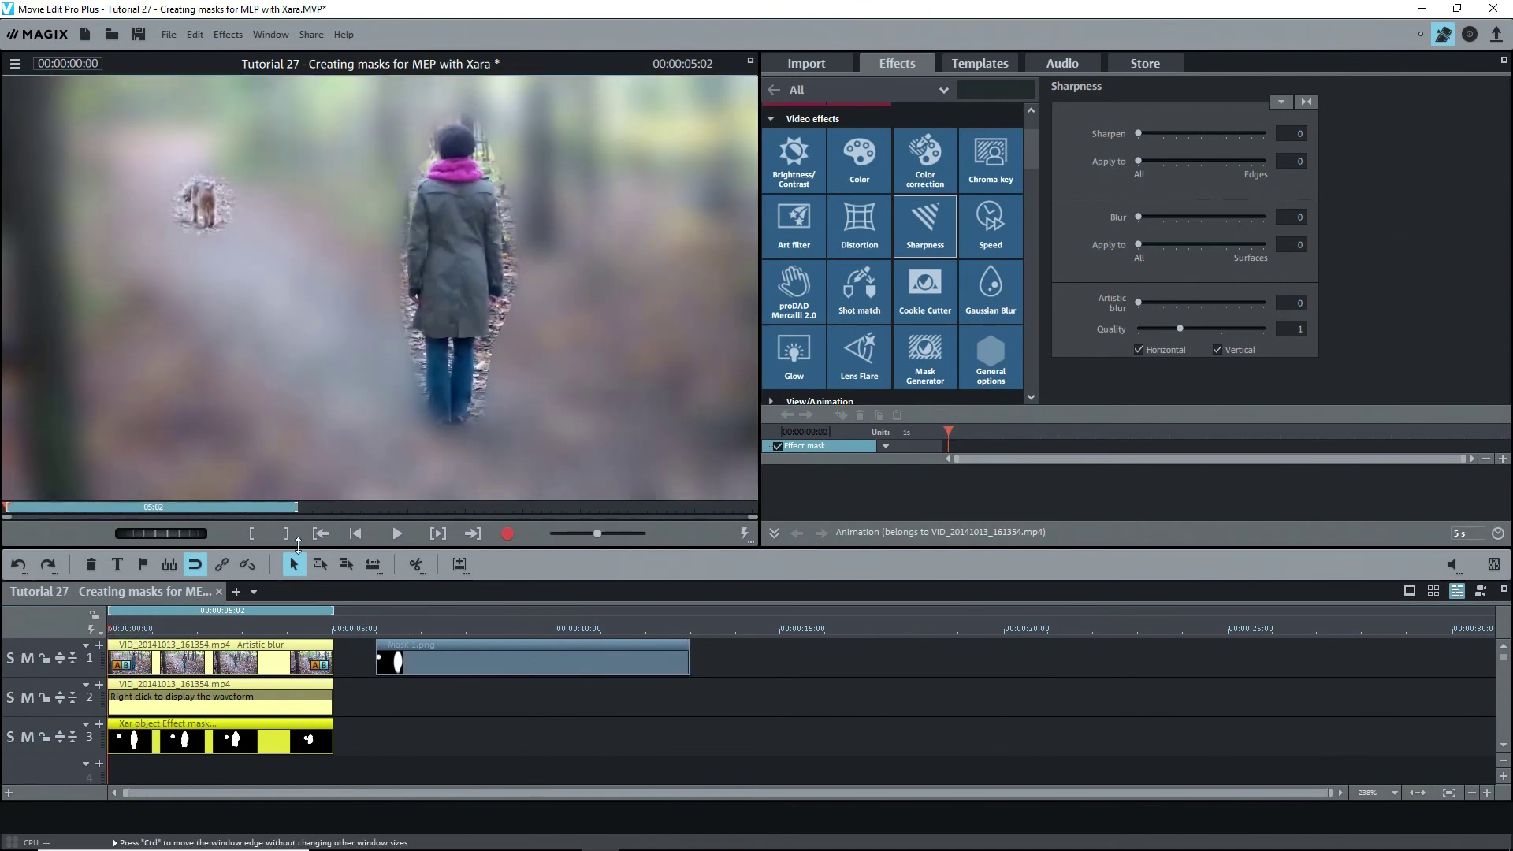